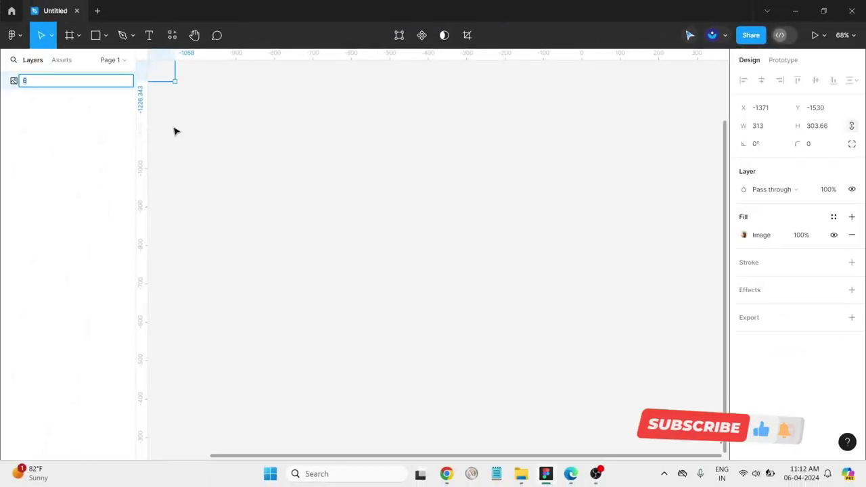
Step: Add a 1280×832 MacBook Air frame to the canvas using the frame presets
left_click(189, 185)
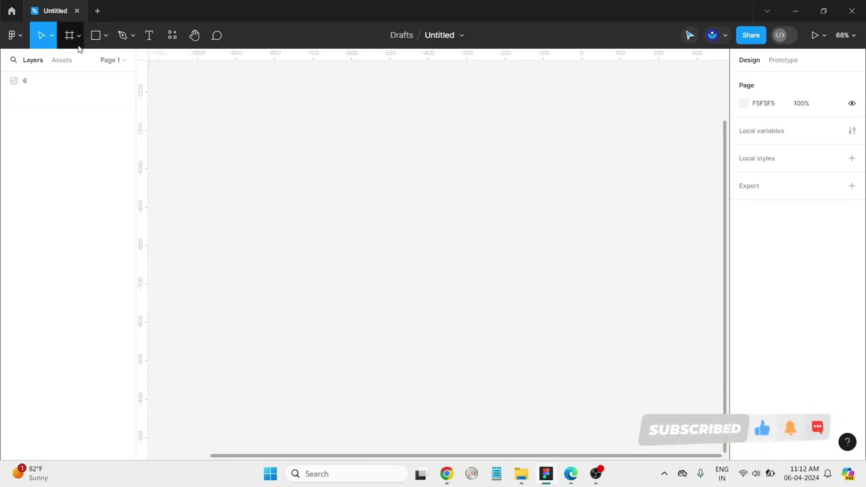
left_click(105, 37)
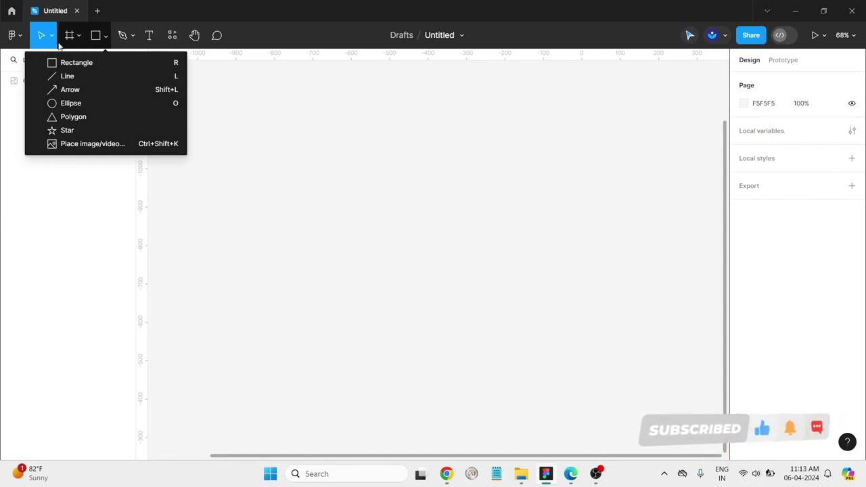
left_click(79, 36)
left_click(88, 64)
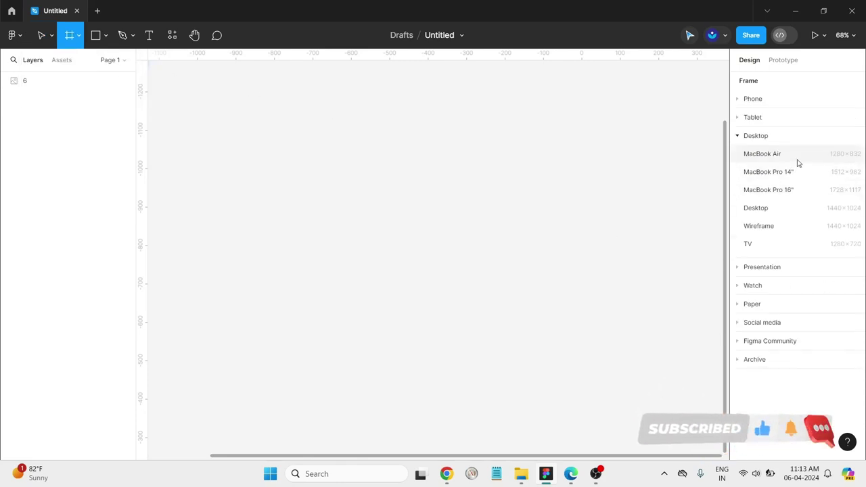
left_click(763, 155)
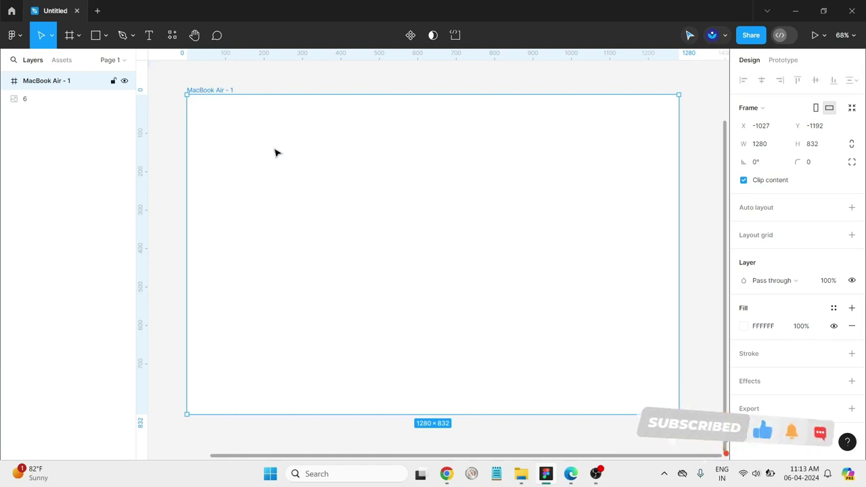
Step: Enlarge the salad plate image to 481×467 and place it right of the MacBook Air frame
scroll(275, 174, "down", 3)
left_click(203, 89)
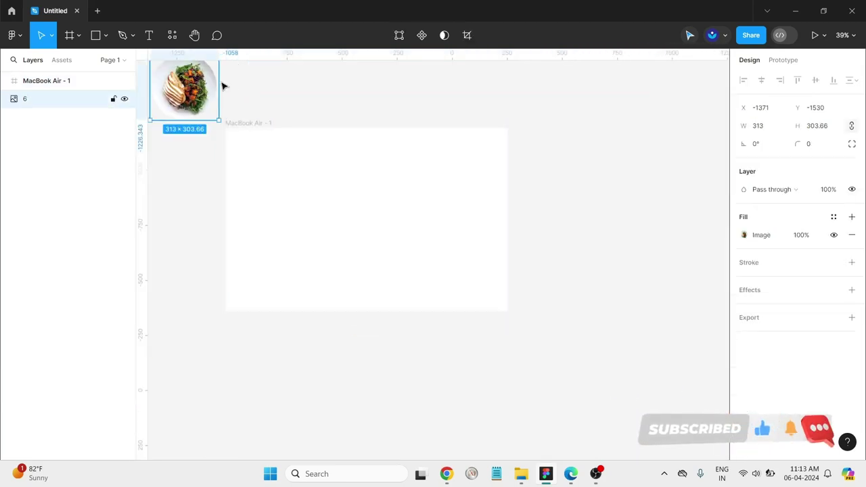
left_click_drag(232, 88, 452, 220)
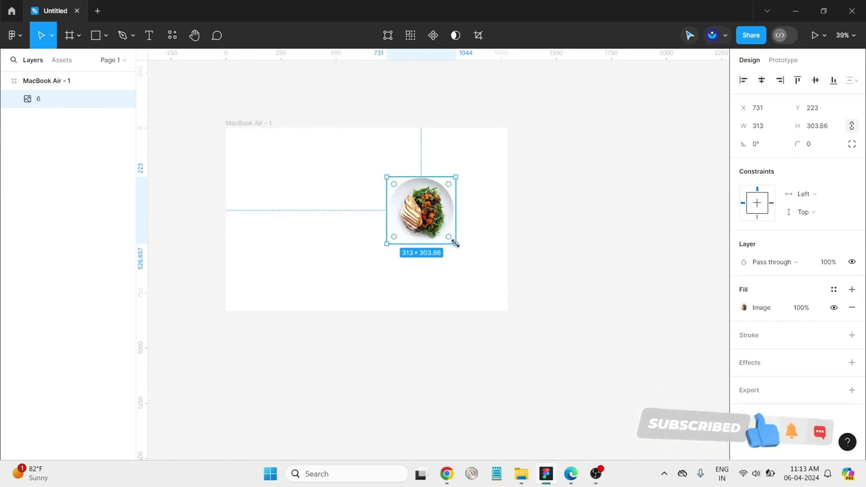
left_click_drag(455, 245, 611, 197)
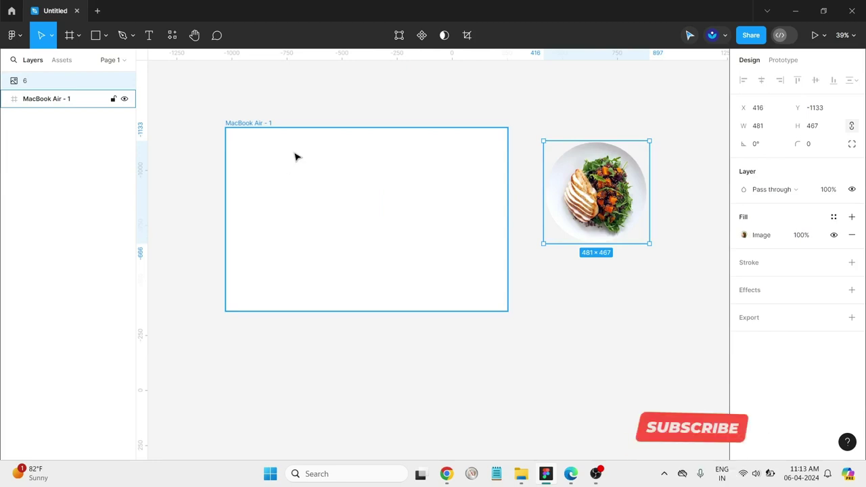
scroll(277, 151, "up", 2)
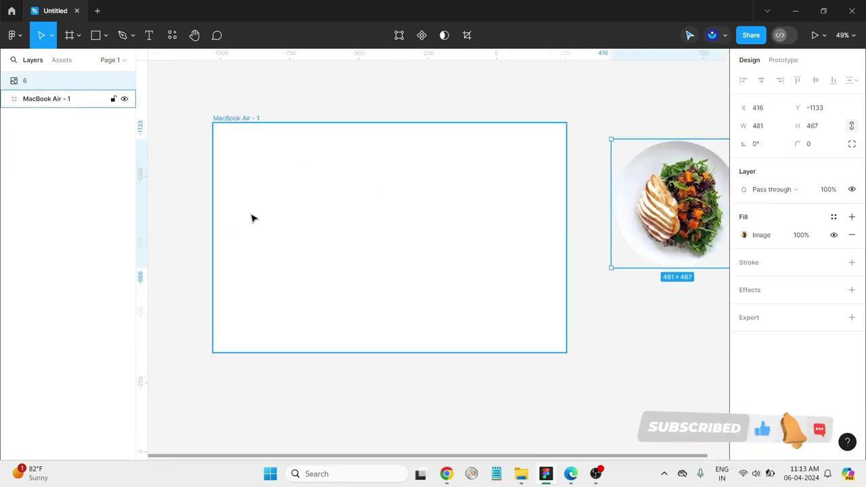
left_click(107, 37)
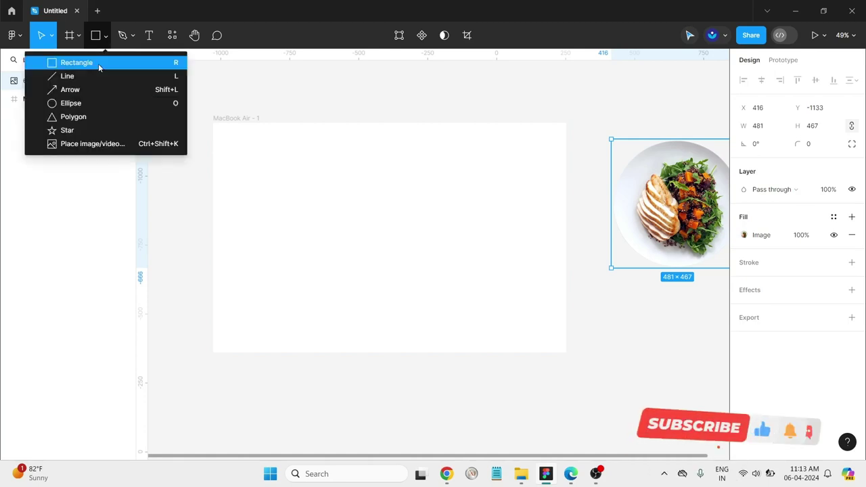
Step: Draw a grey 1280×127 header bar across the top of the MacBook Air frame
left_click(99, 62)
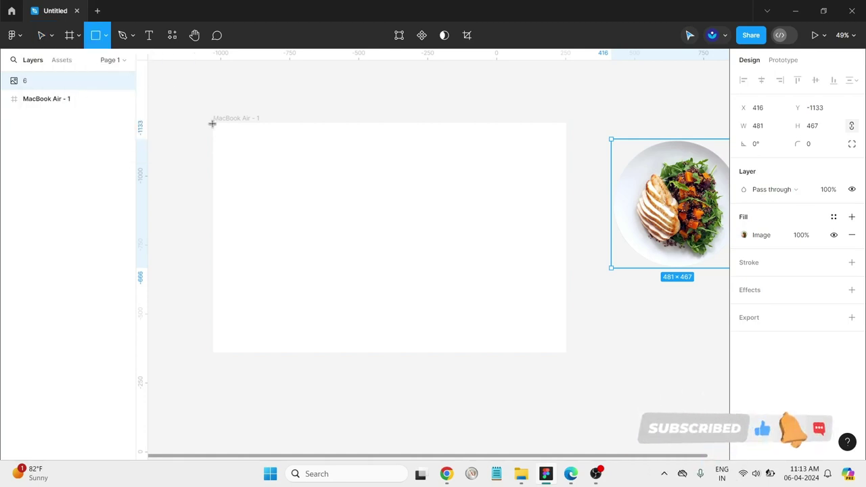
mouse_move(214, 124)
left_mouse_down()
mouse_move(379, 155)
mouse_move(566, 152)
left_mouse_up()
left_click_drag(402, 155, 399, 154)
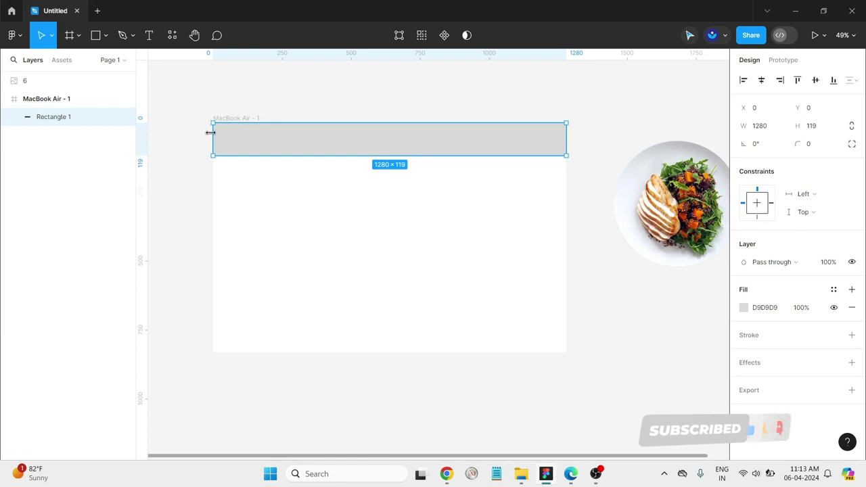
scroll(211, 133, "up", 8)
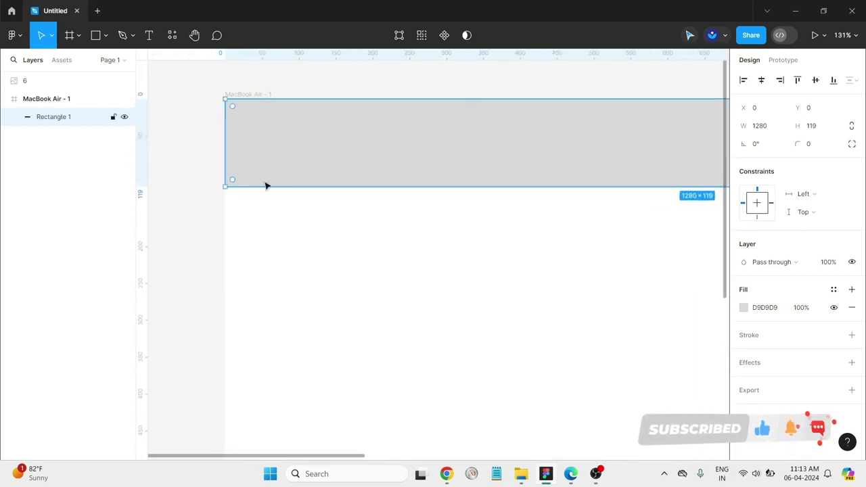
scroll(274, 196, "down", 5)
scroll(470, 219, "up", 1)
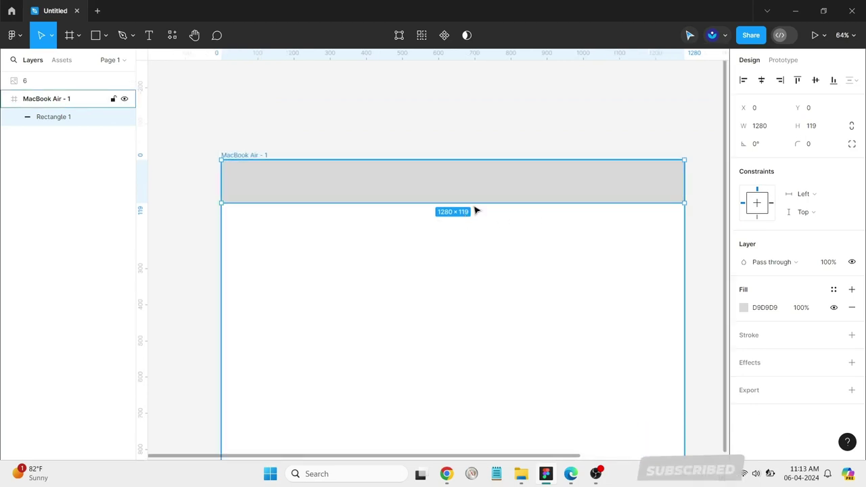
left_click_drag(474, 199, 472, 204)
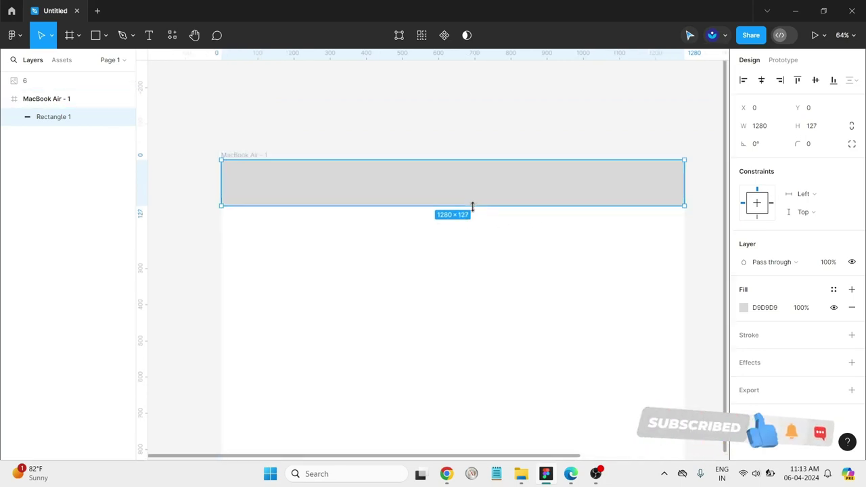
left_click(249, 157)
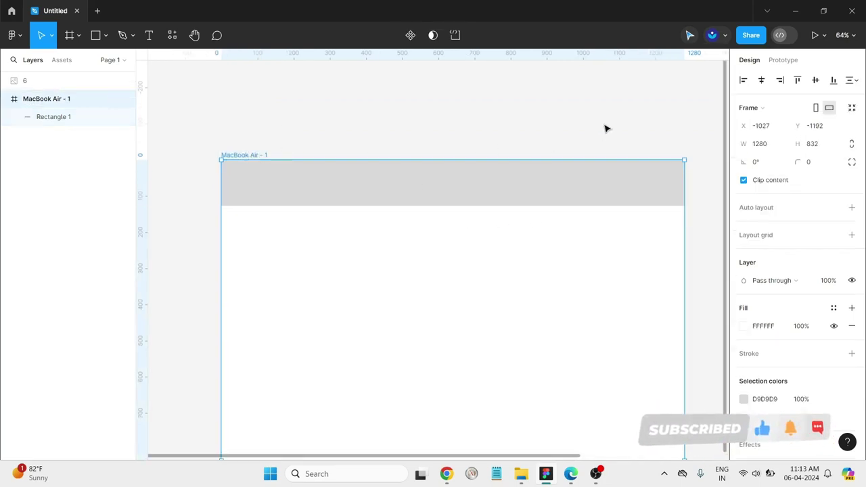
Step: Give the MacBook Air frame a Columns layout grid with a count of 12
scroll(607, 129, "down", 1)
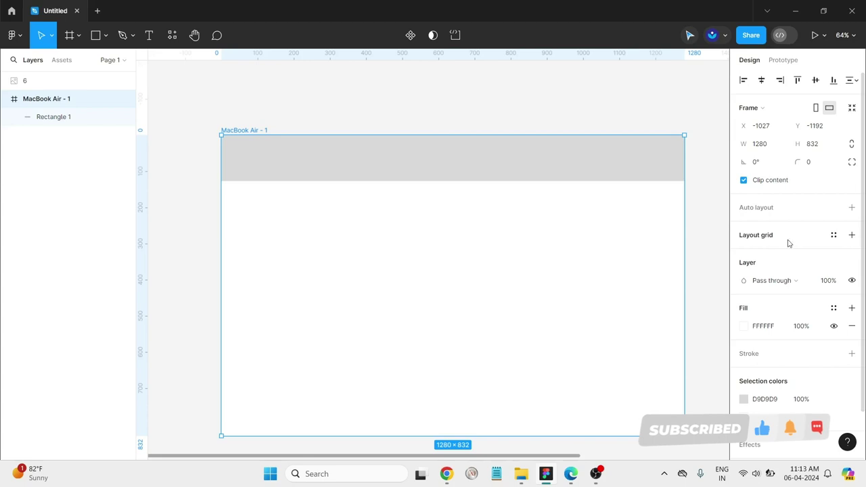
left_click(852, 236)
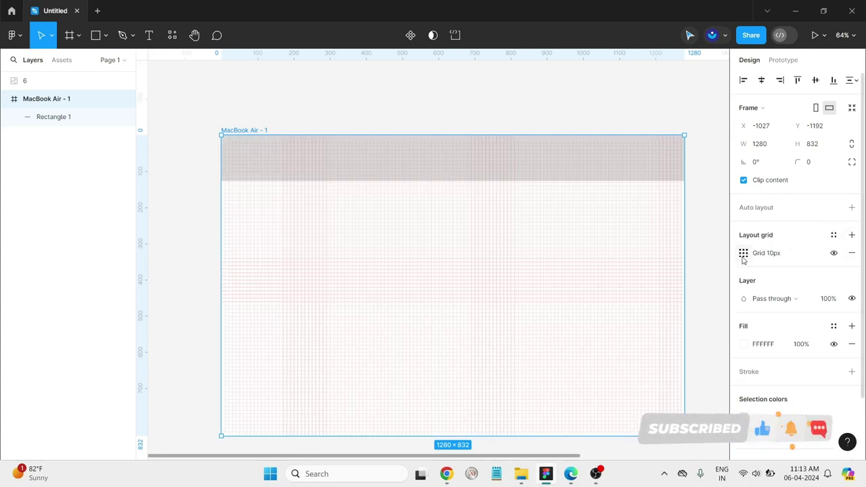
left_click(744, 258)
left_click(621, 257)
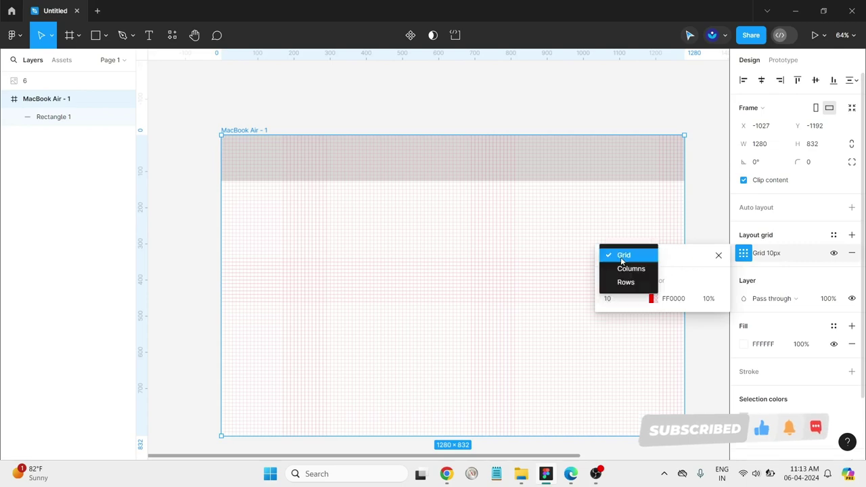
left_click(631, 266)
left_click(642, 303)
left_click(629, 399)
left_click(231, 226)
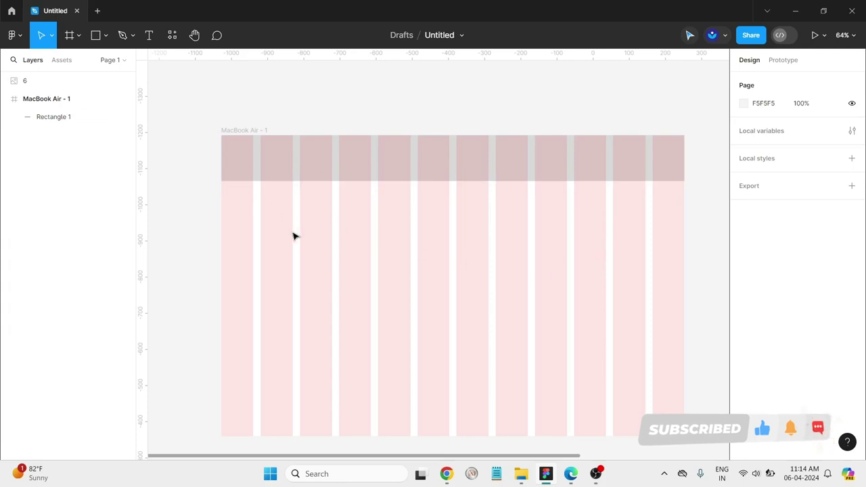
scroll(321, 285, "down", 3)
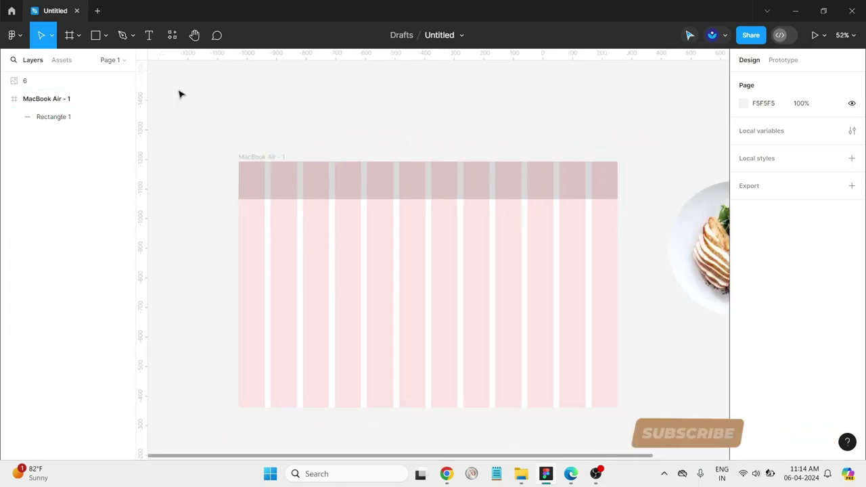
Step: Add 'Foodies' text at size 36 on the left side of the header bar
left_click(150, 36)
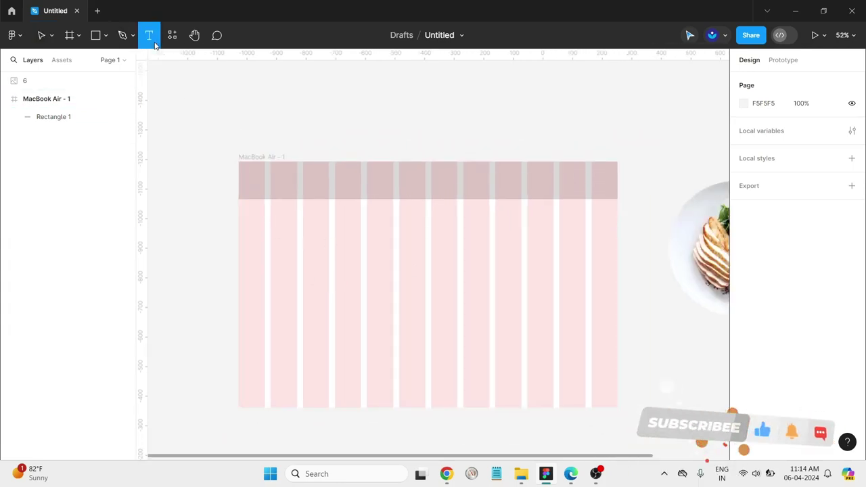
left_click(281, 220)
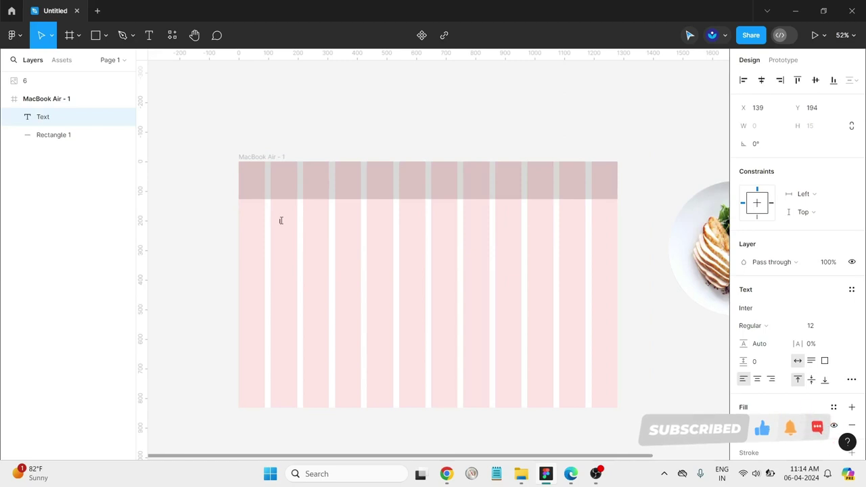
type("Foodie")
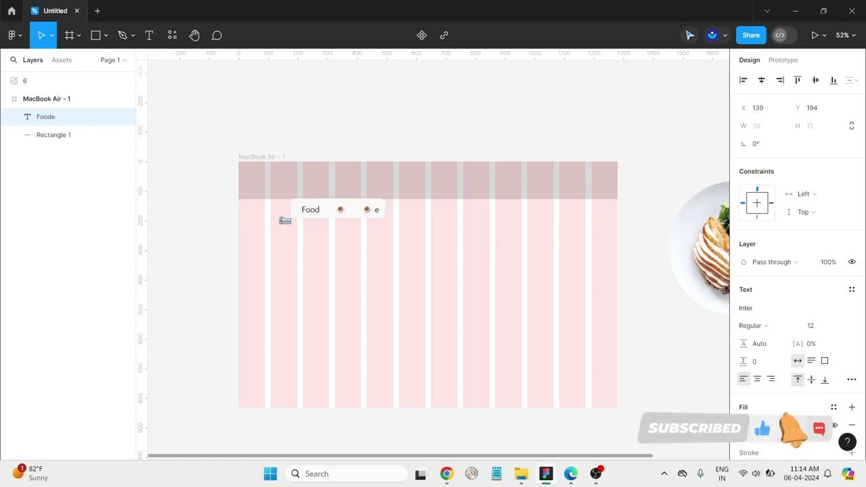
type("s")
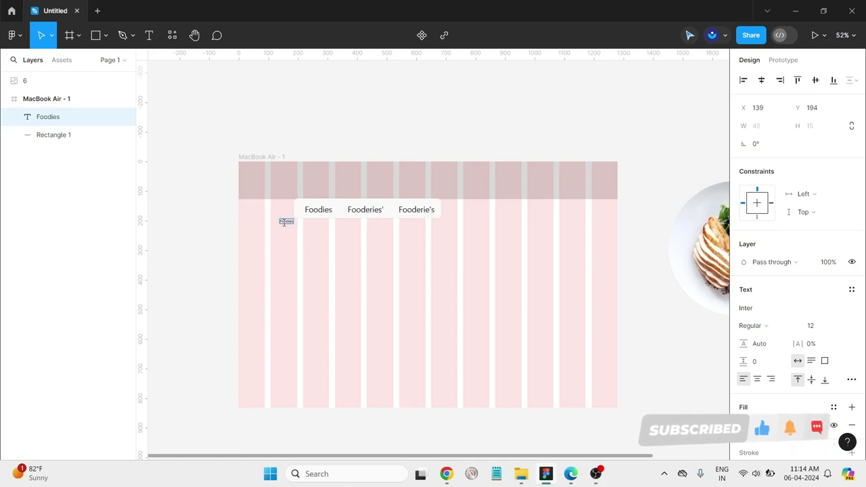
key("Escape")
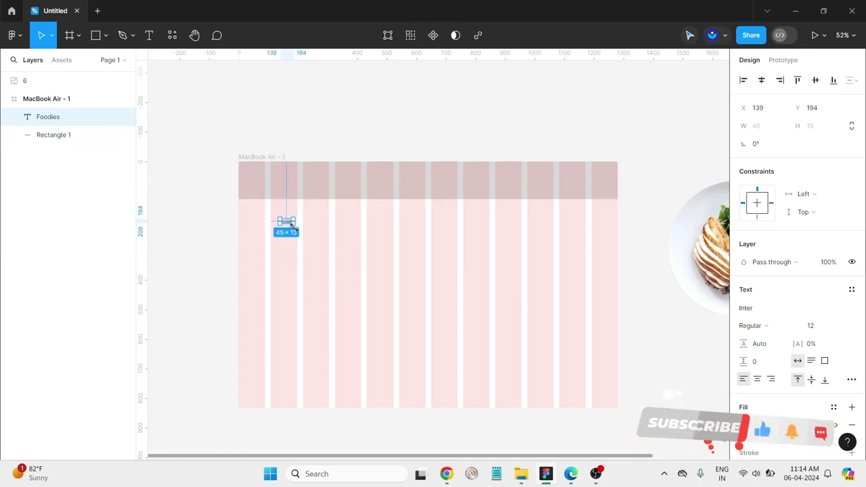
left_click(843, 328)
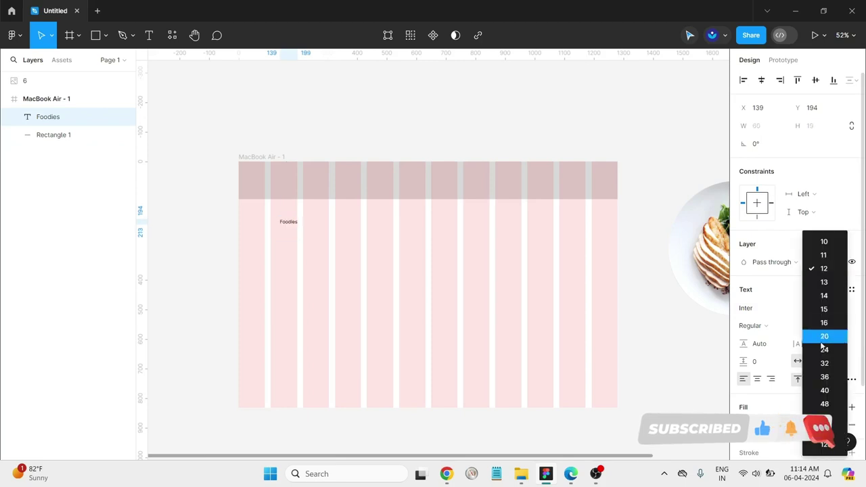
left_click(827, 377)
left_click_drag(298, 228, 294, 184)
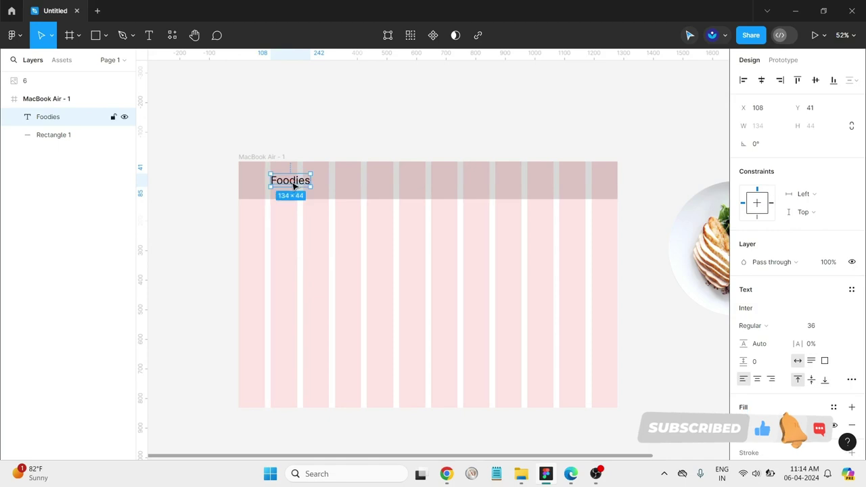
Step: Set the Foodies title in the Homemade Apple script font
left_click(752, 308)
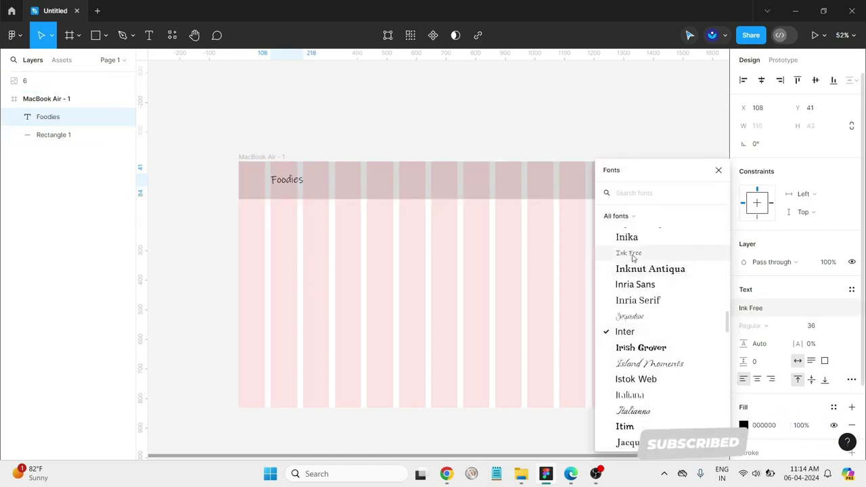
scroll(647, 251, "up", 5)
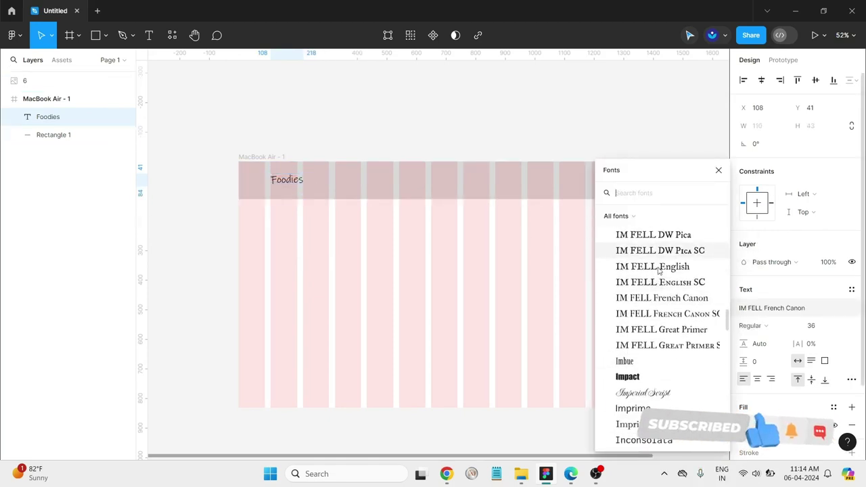
left_click(651, 397)
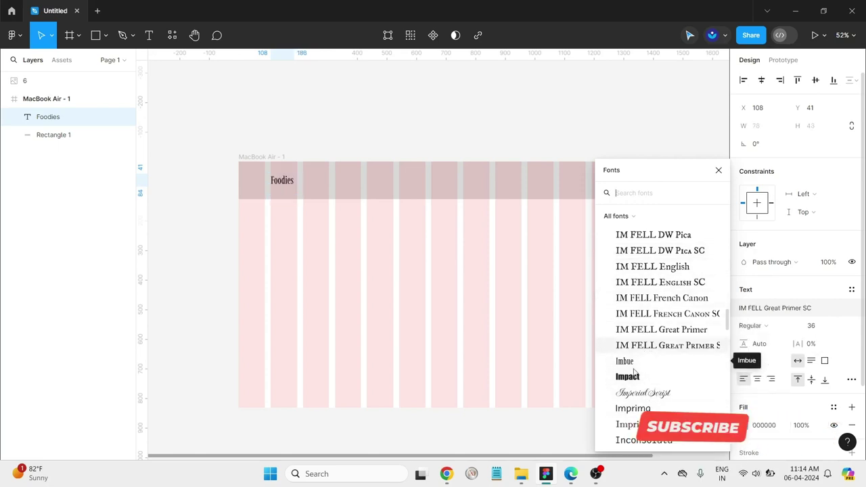
scroll(636, 366, "up", 5)
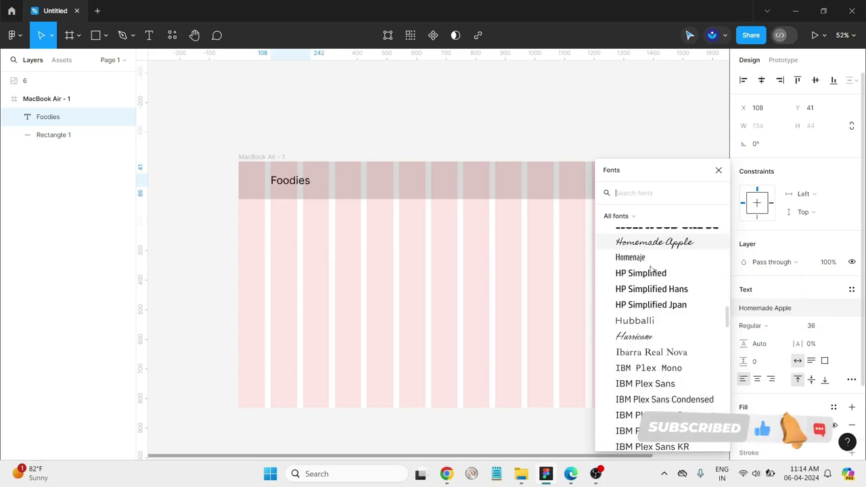
left_click(639, 337)
left_click(751, 310)
left_click(751, 311)
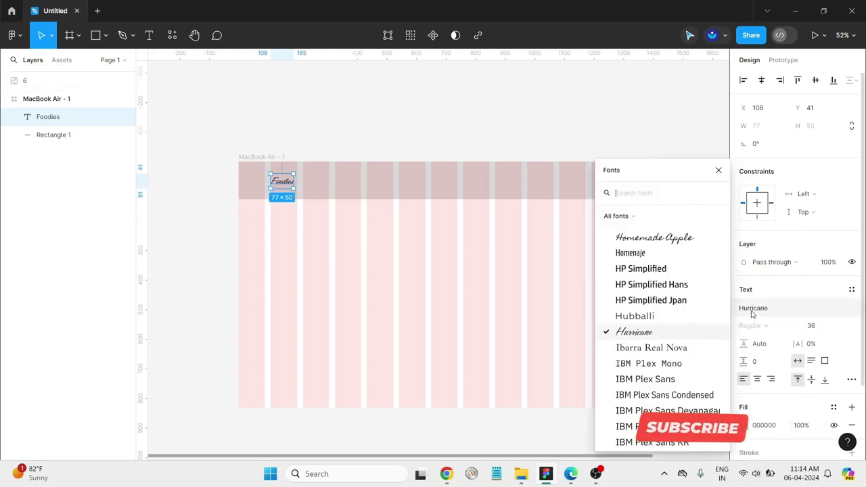
left_click(674, 245)
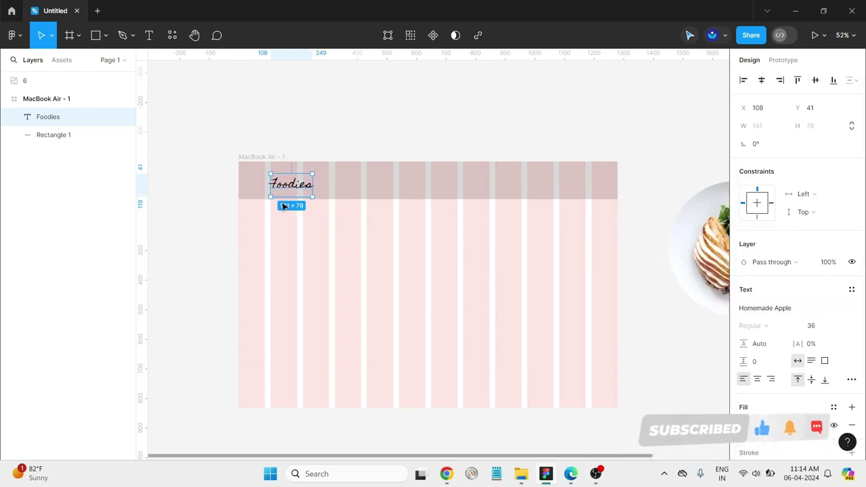
Step: Move the food plate image beside the MacBook Air frame
scroll(295, 195, "up", 6)
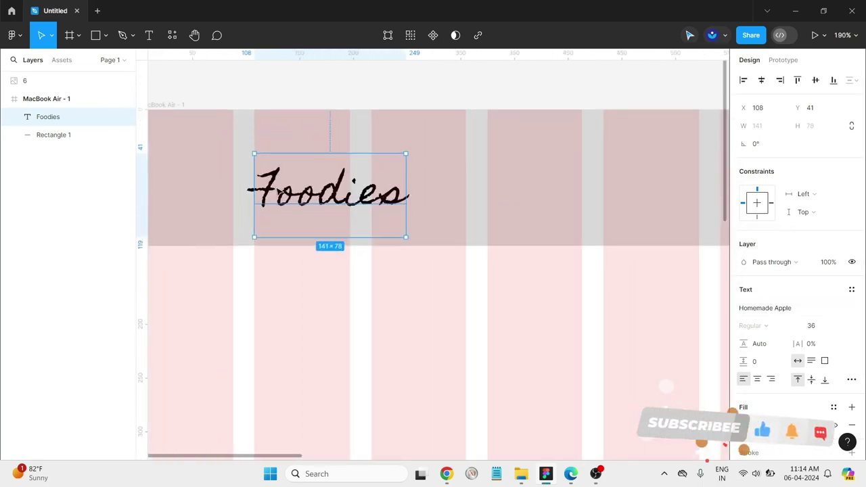
scroll(296, 204, "down", 7)
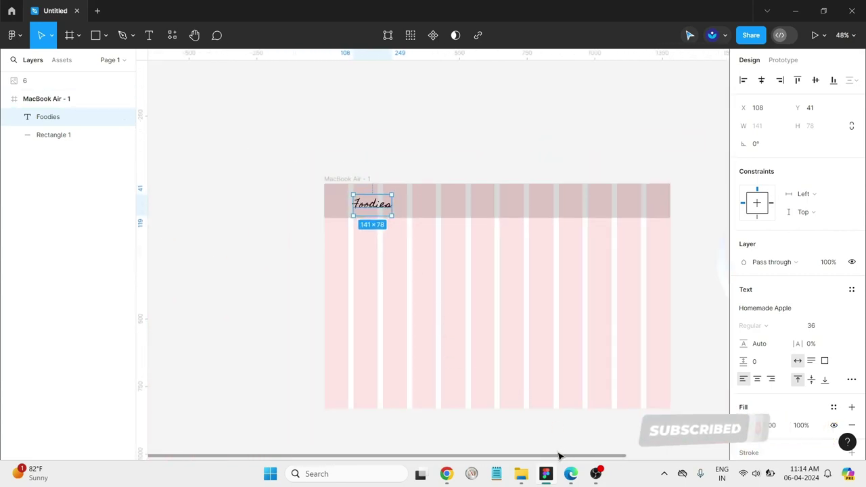
left_click_drag(535, 458, 584, 449)
mouse_move(661, 252)
left_mouse_down()
mouse_move(536, 265)
mouse_move(484, 300)
mouse_move(679, 274)
mouse_move(668, 249)
left_mouse_up()
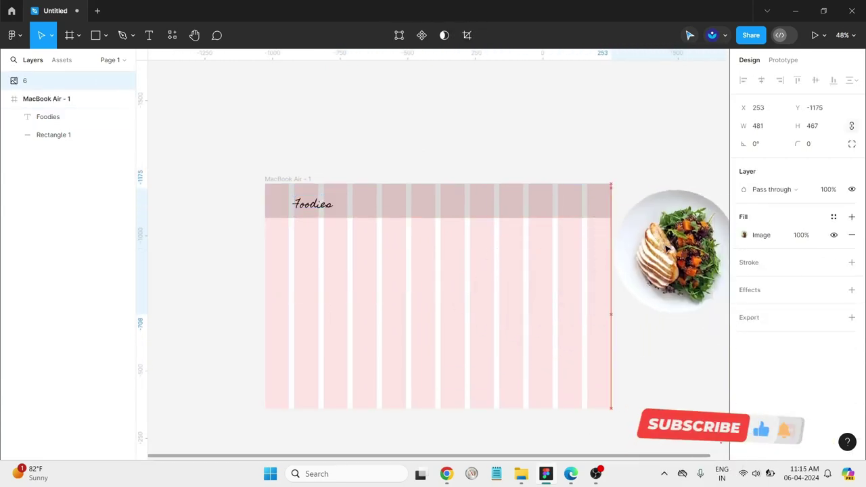
Step: Draw a 668×369 grey rectangle below the header inside the MacBook Air frame
left_click(105, 36)
left_click(89, 63)
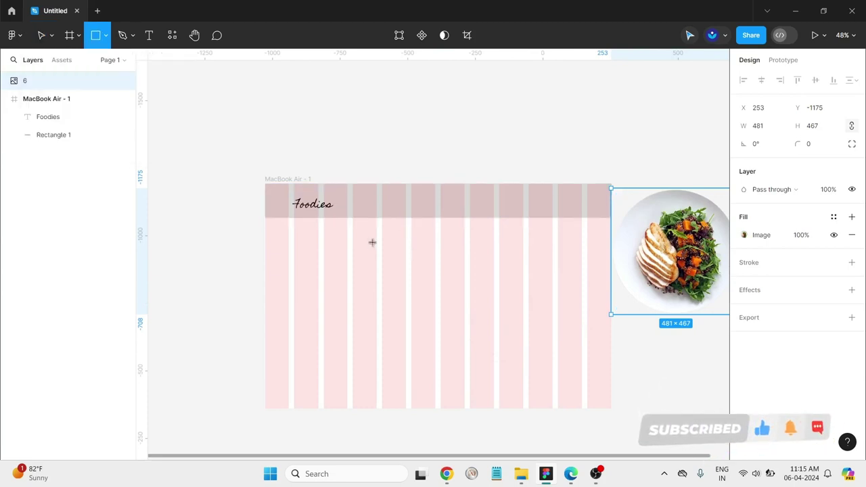
left_click_drag(372, 242, 554, 343)
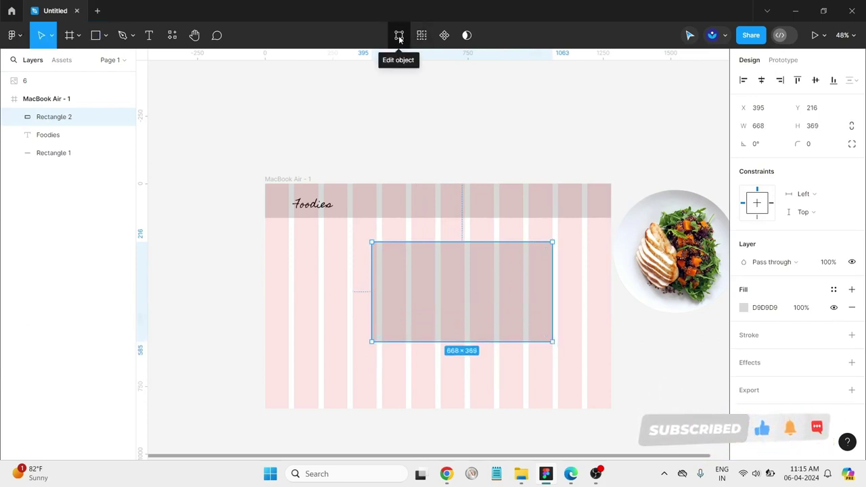
Step: Add a bottom point and bend the rectangle's edges and corners into a curved wave
left_click(399, 35)
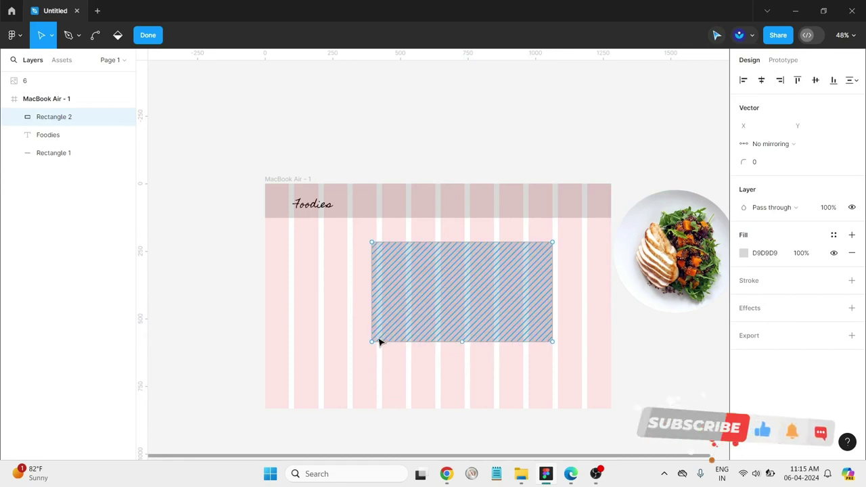
left_click(463, 343)
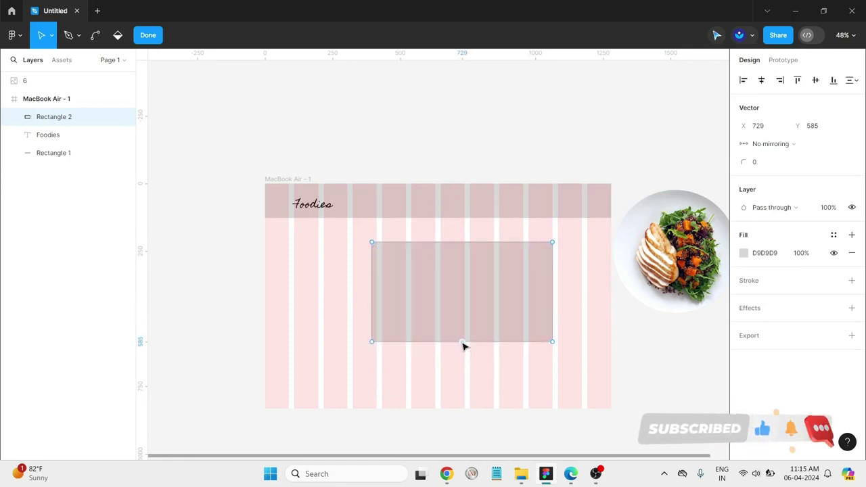
left_click_drag(463, 344, 516, 342)
left_click(95, 37)
left_click(396, 341)
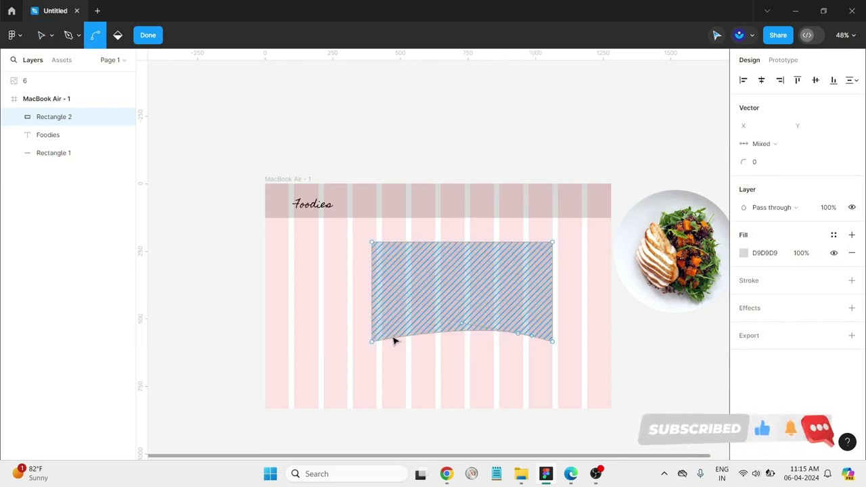
left_click_drag(463, 328, 358, 396)
mouse_move(555, 246)
left_mouse_down()
mouse_move(625, 228)
mouse_move(641, 201)
mouse_move(643, 161)
left_mouse_up()
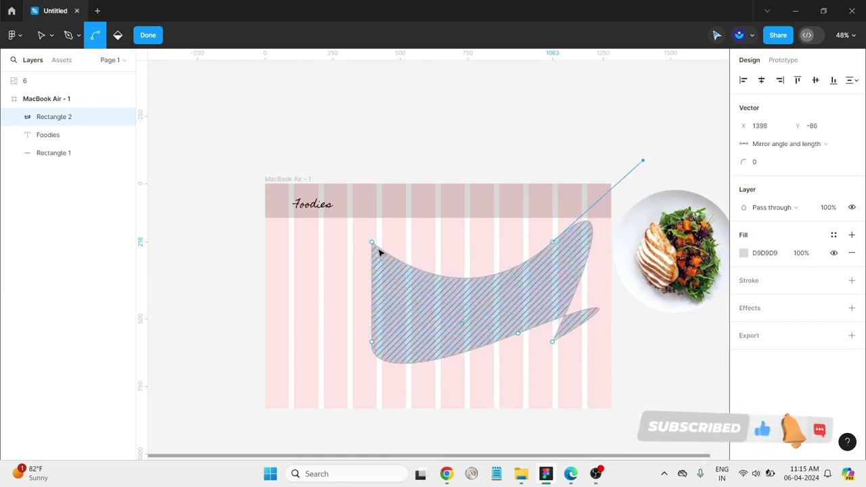
left_click_drag(372, 243, 298, 245)
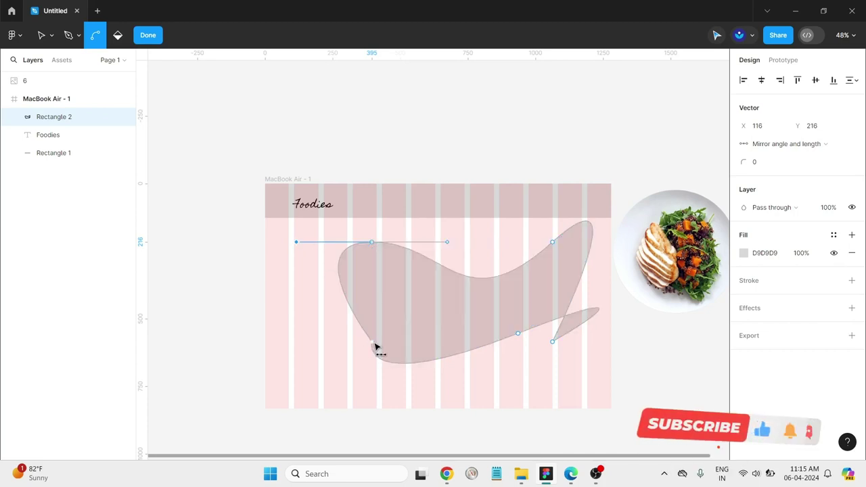
left_click_drag(372, 342, 311, 391)
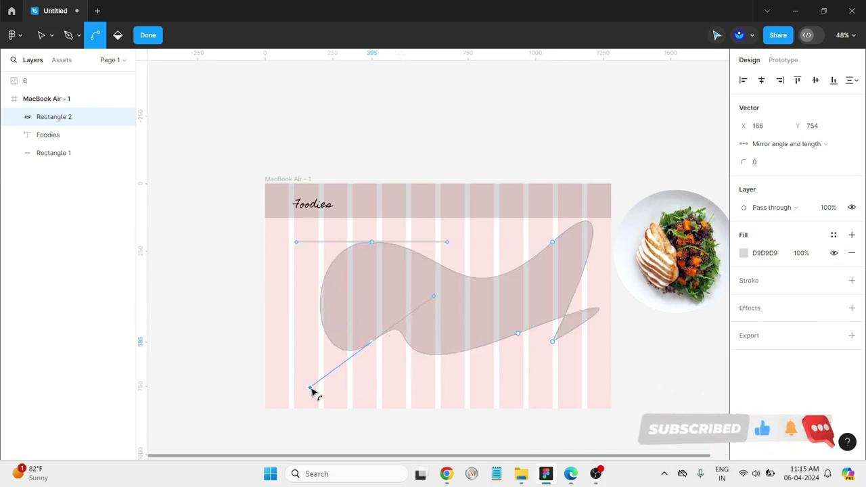
left_click(146, 36)
Step: Stretch the wave to 1131×495 across the lower page, clipped at the frame's right side
left_click_drag(442, 306, 477, 350)
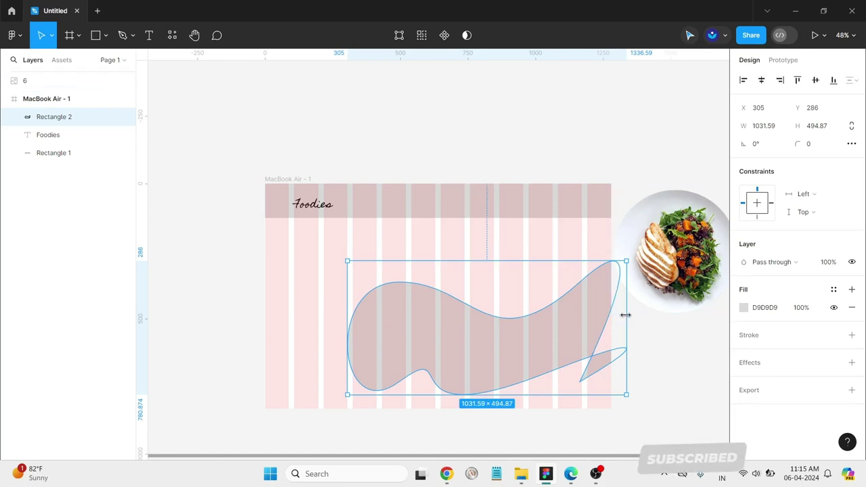
left_click_drag(627, 314, 654, 315)
left_click_drag(537, 331, 551, 331)
left_click(643, 411)
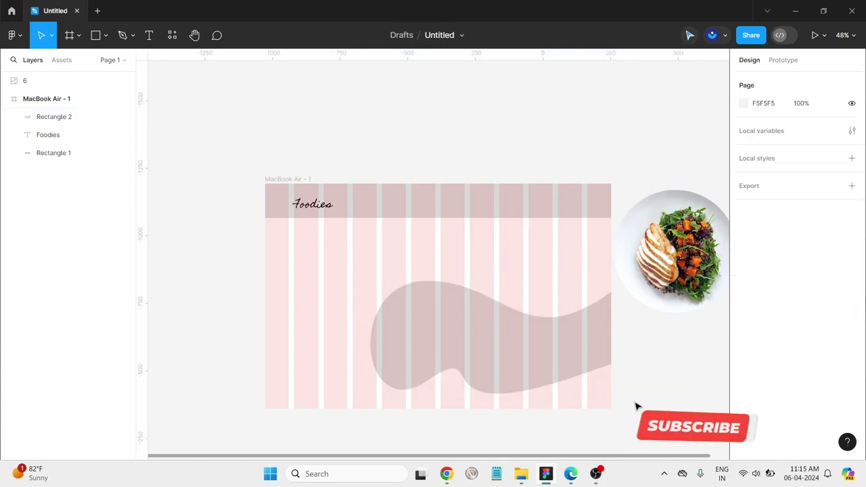
left_click_drag(495, 340, 495, 331)
Step: Add a 'Home' text label in the header bar
left_click(687, 402)
left_click(467, 332)
left_click(582, 198)
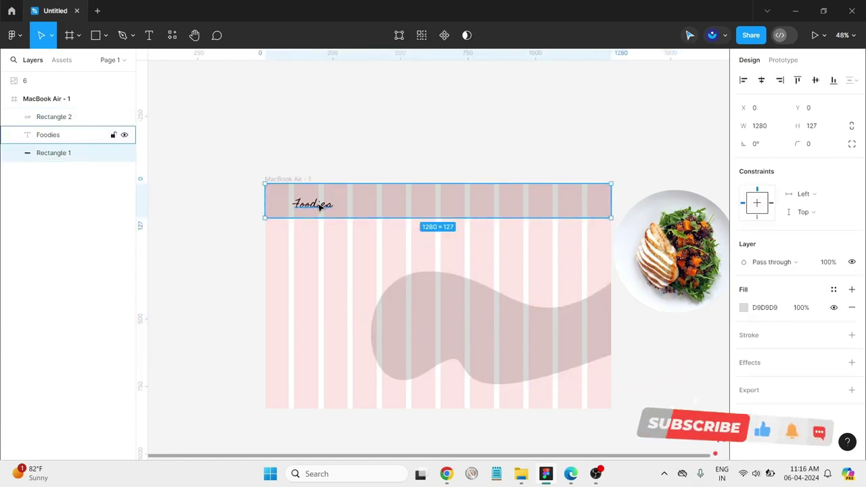
scroll(320, 207, "up", 5)
left_click_drag(352, 460, 456, 445)
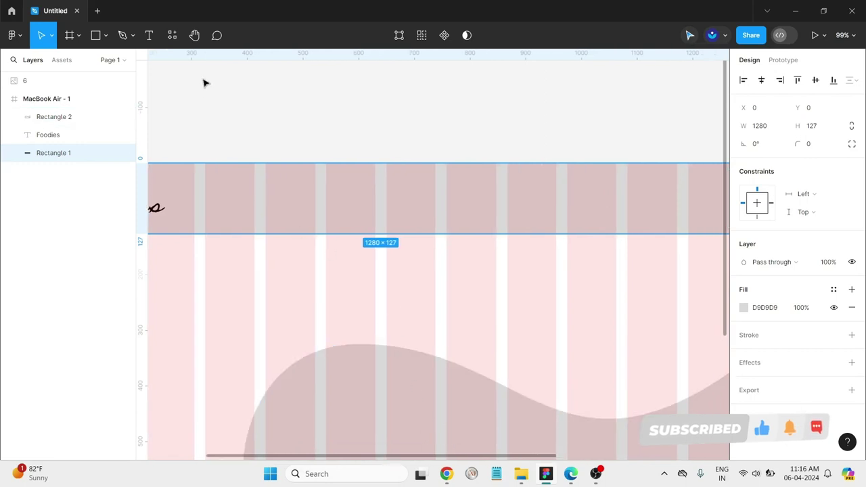
left_click(149, 35)
left_click(299, 191)
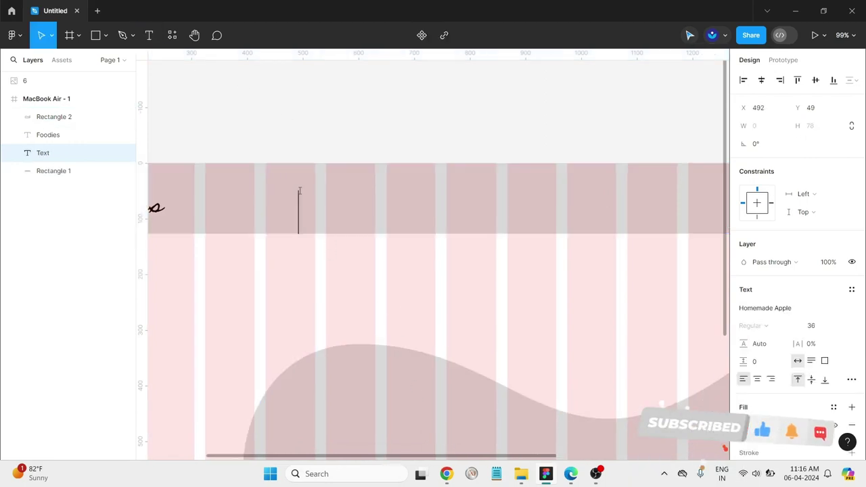
type("Home")
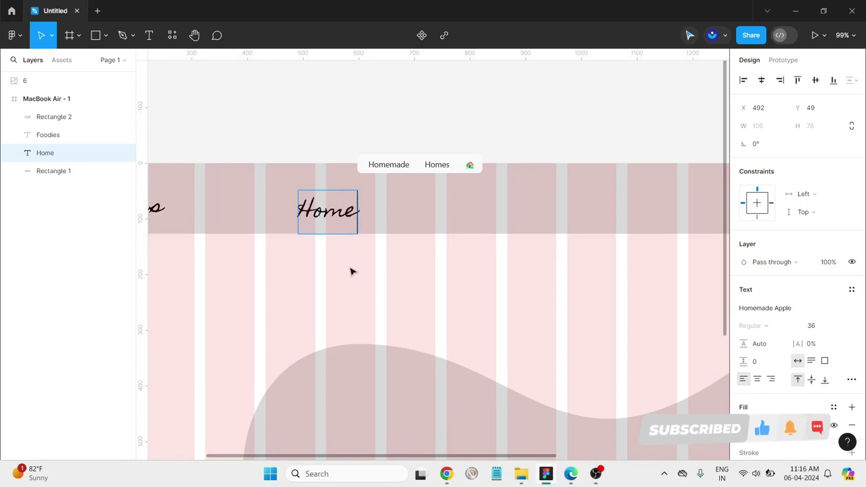
key("Escape")
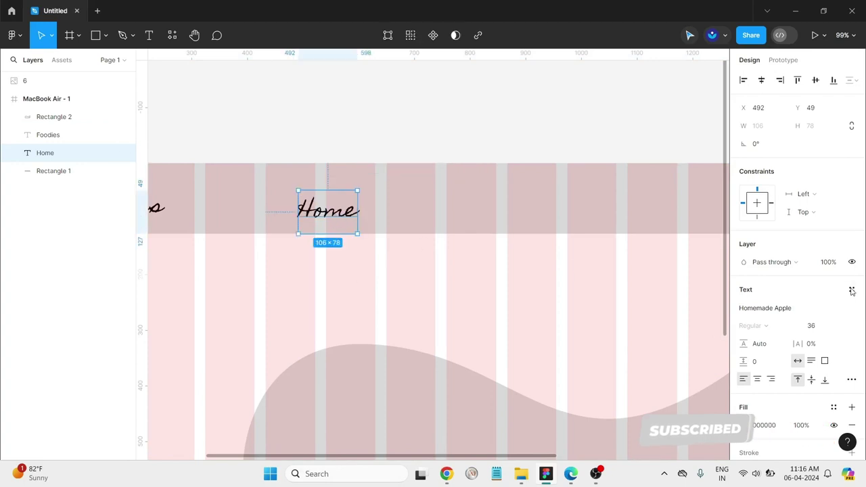
Step: Set the Home label to Hind Mysuru SemiBold
left_click(788, 308)
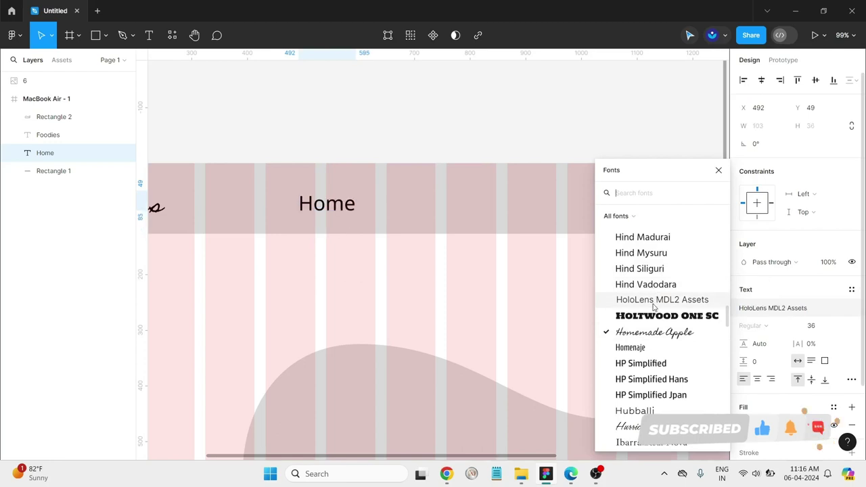
left_click(654, 306)
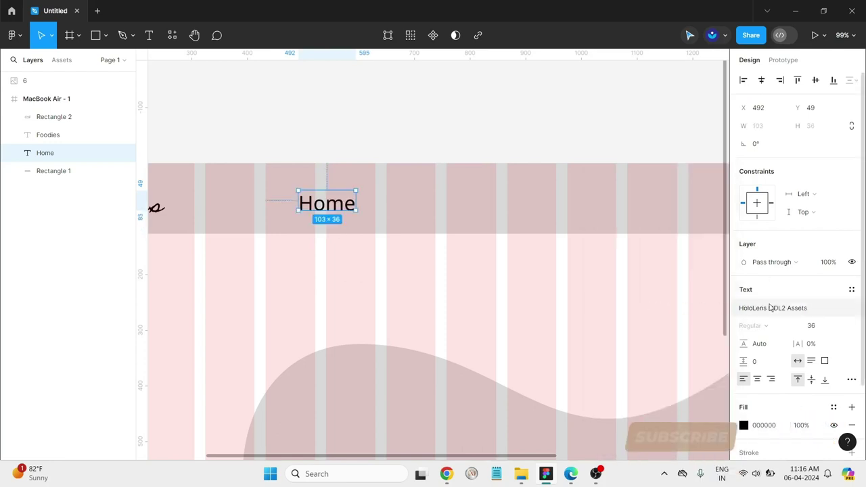
left_click(377, 267)
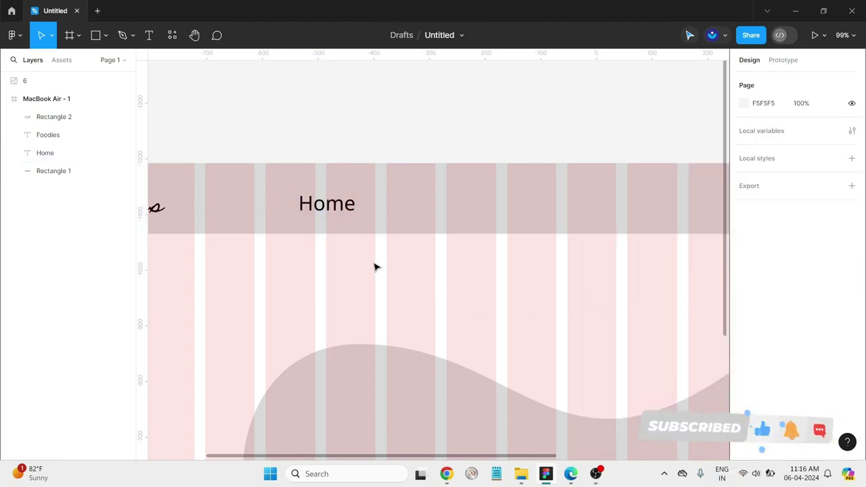
scroll(375, 266, "down", 3)
left_click(351, 221)
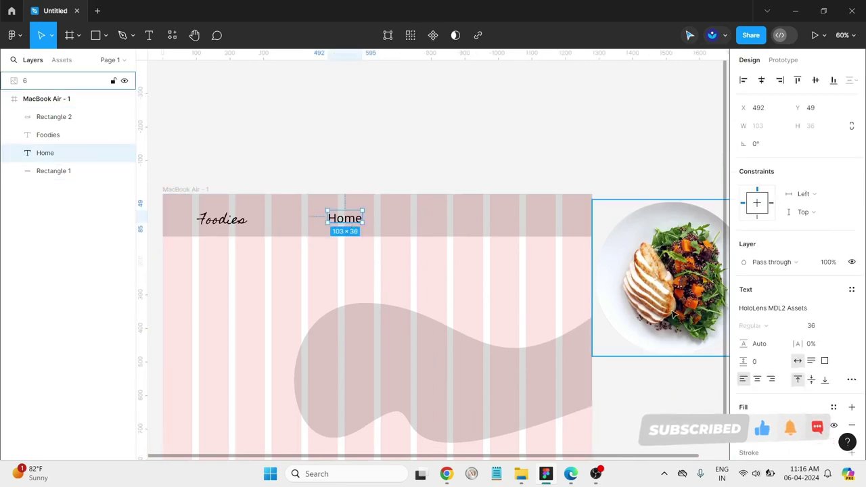
left_click(756, 310)
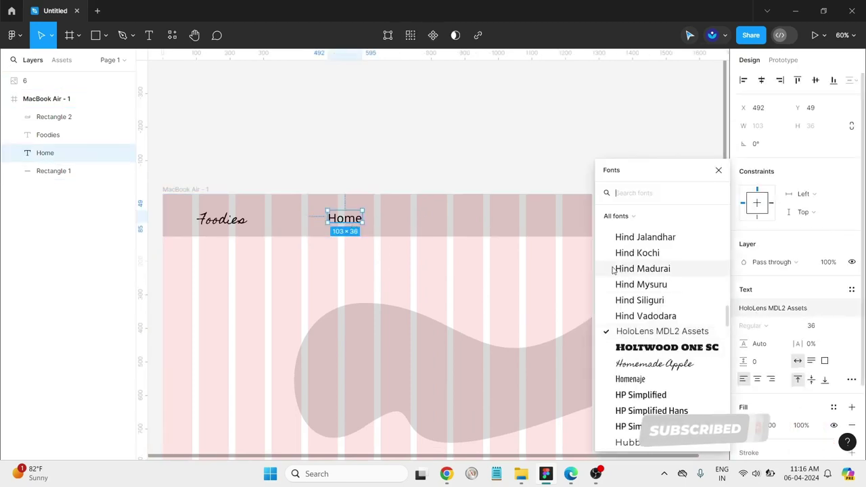
left_click(643, 285)
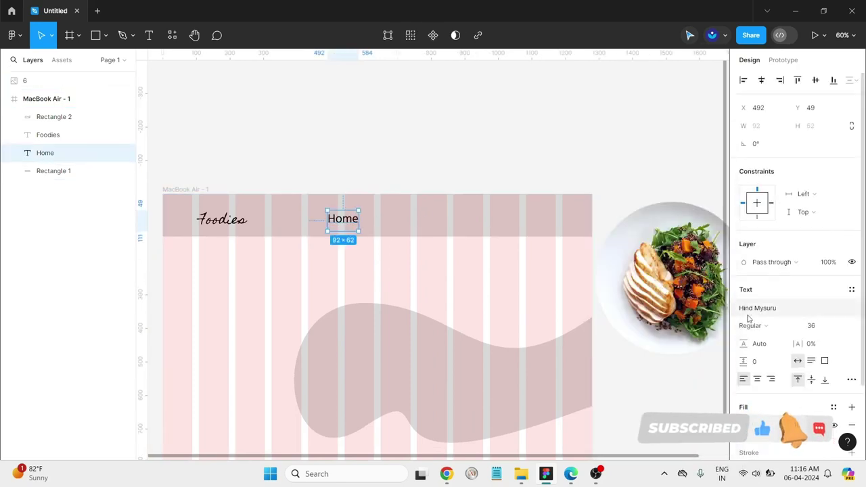
left_click(761, 326)
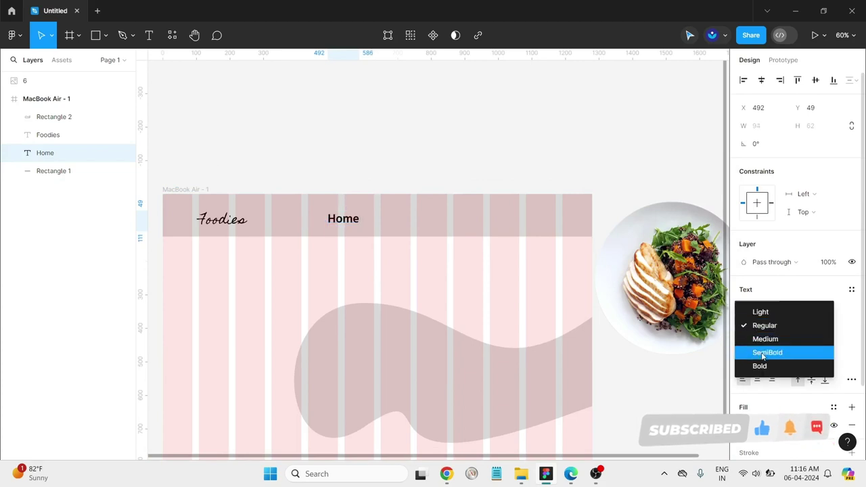
left_click(764, 356)
Step: Create 'About' and 'Services' text labels, fixing the 'Servies' typo
left_click(182, 77)
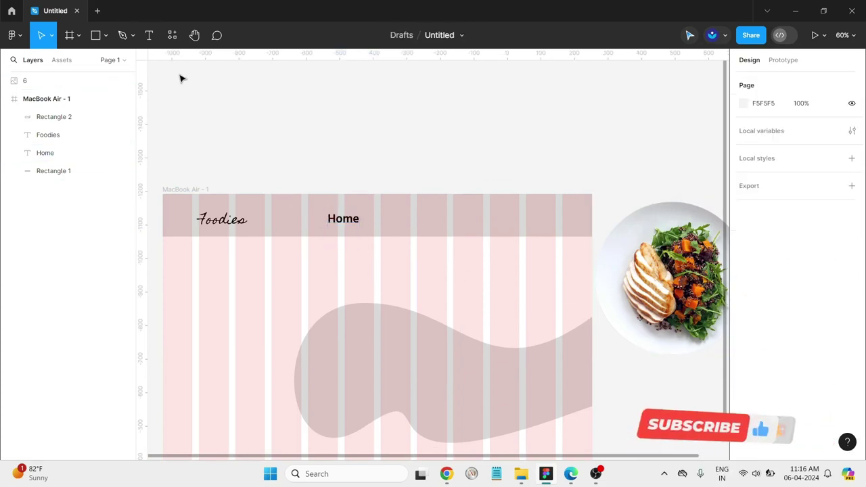
left_click(149, 35)
left_click(367, 246)
type("About")
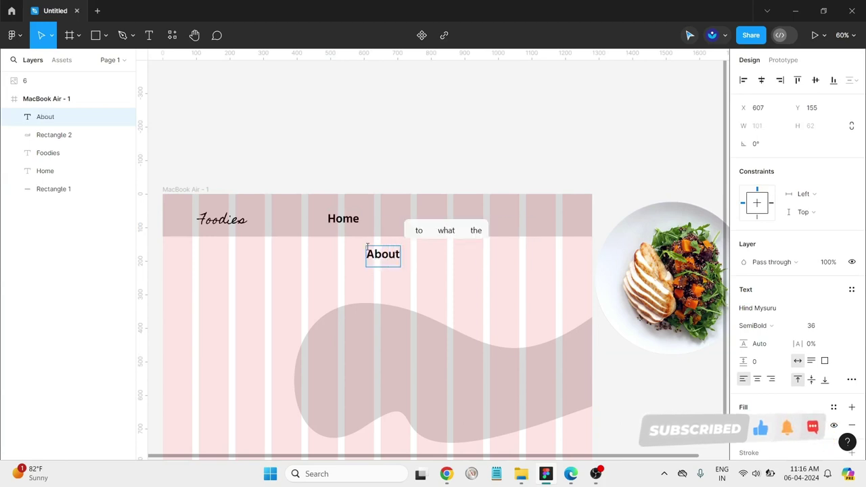
key("Escape")
left_click(151, 34)
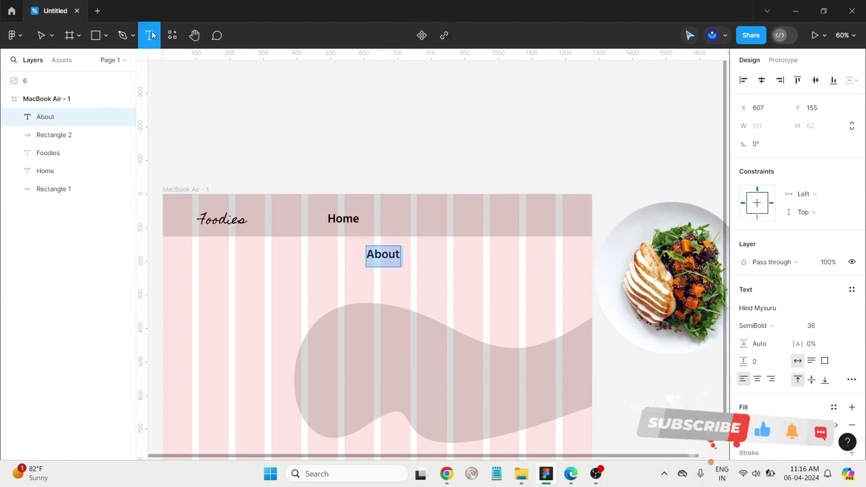
left_click(455, 274)
type("S")
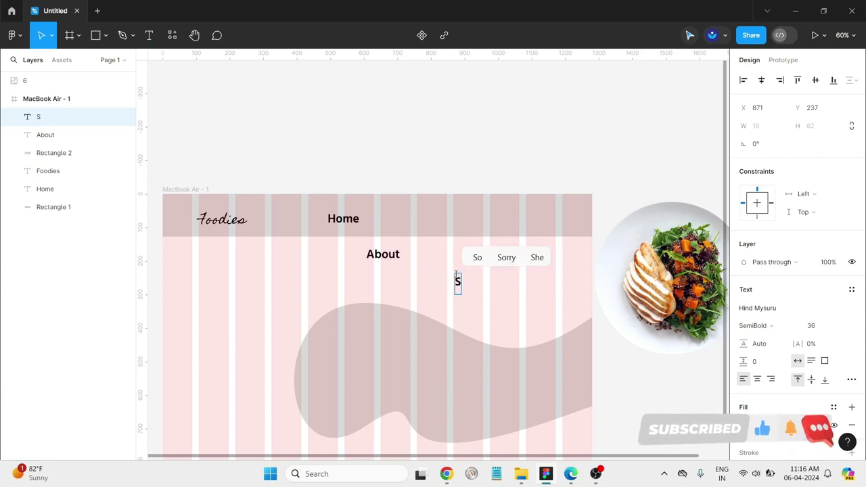
type("ervies")
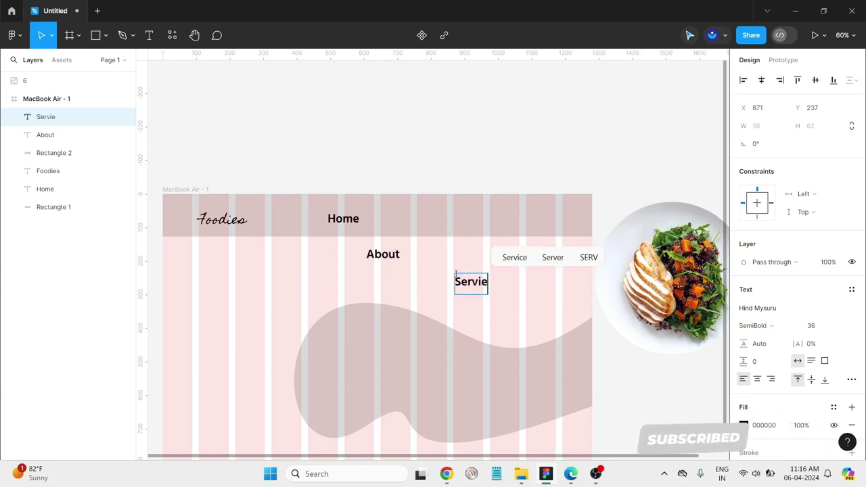
left_click(519, 258)
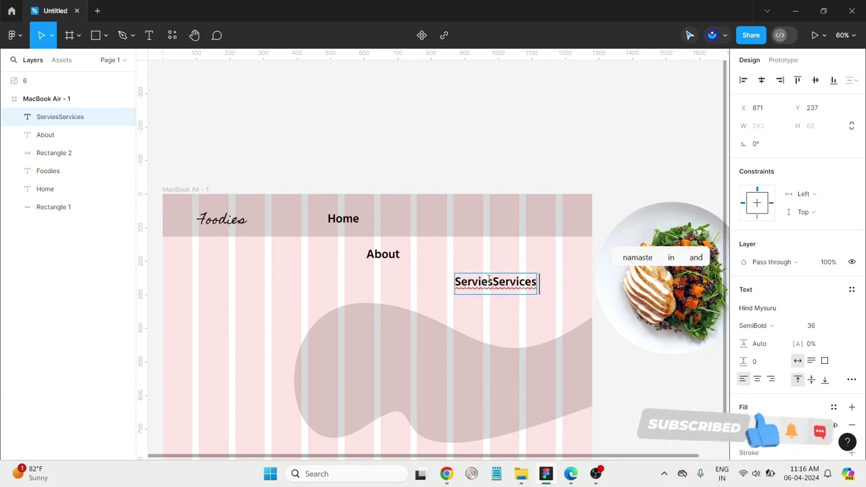
left_click_drag(495, 282, 458, 250)
key("BackSpace")
key("Escape")
Step: Move About and Services up into the header beside Home
left_click_drag(383, 254, 403, 218)
left_click_drag(469, 245, 464, 222)
left_click(447, 269)
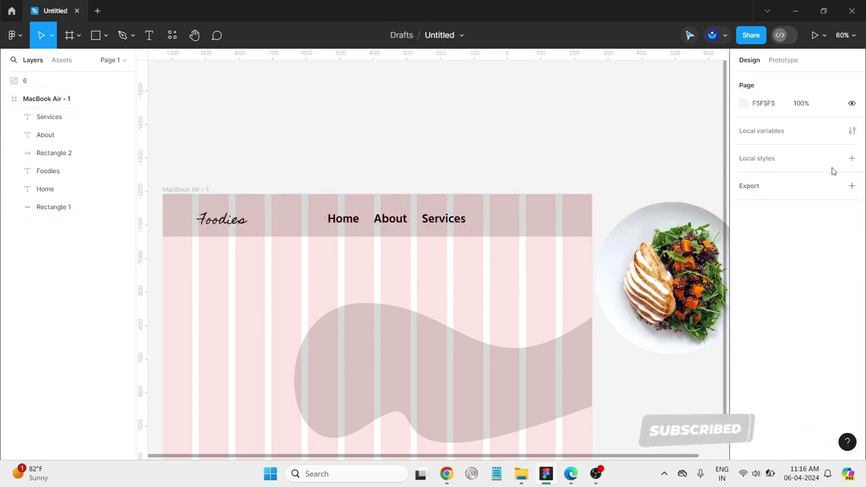
Step: Set Home, About and Services to font size 24
left_click(325, 212)
left_click_drag(325, 212, 483, 223)
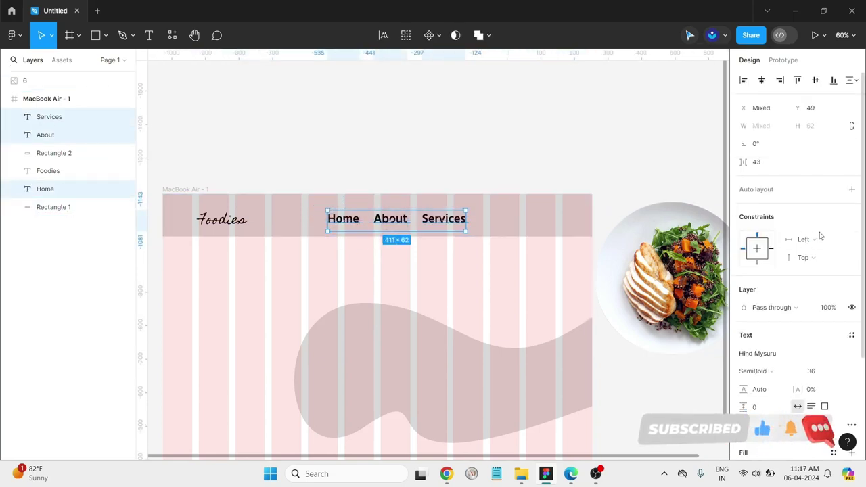
left_click(842, 373)
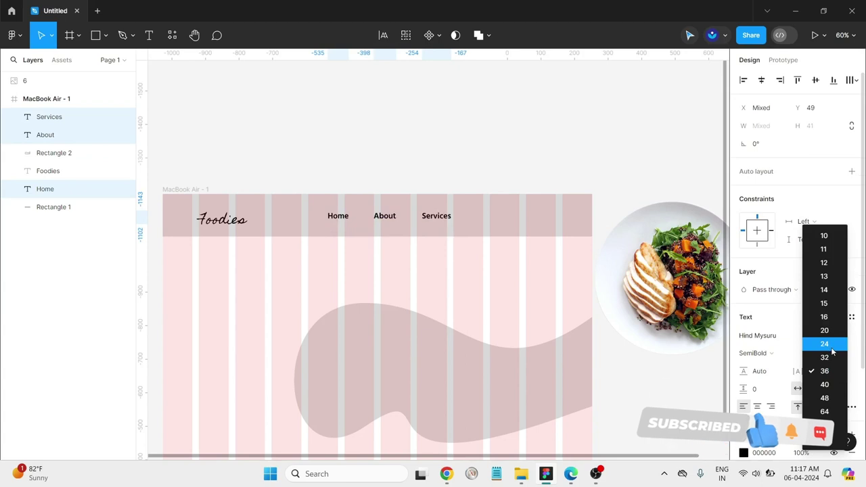
left_click(832, 347)
left_click(425, 283)
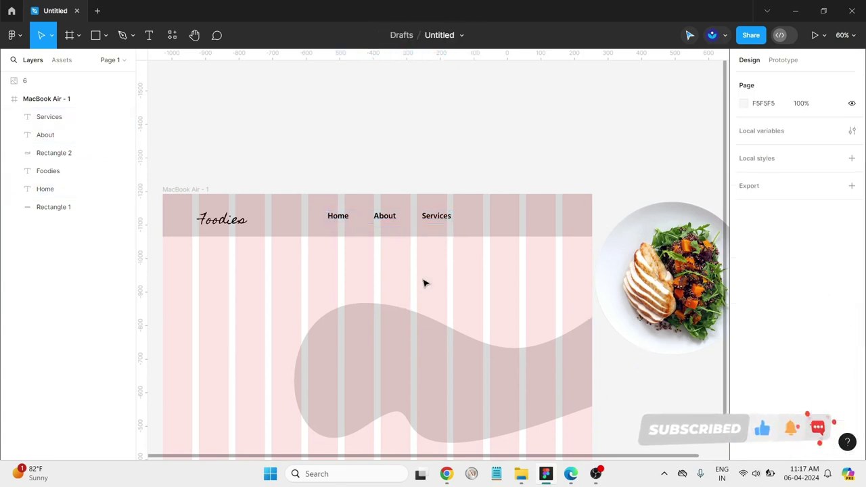
Step: Add an 'Order Now' text label below the header
left_click(149, 35)
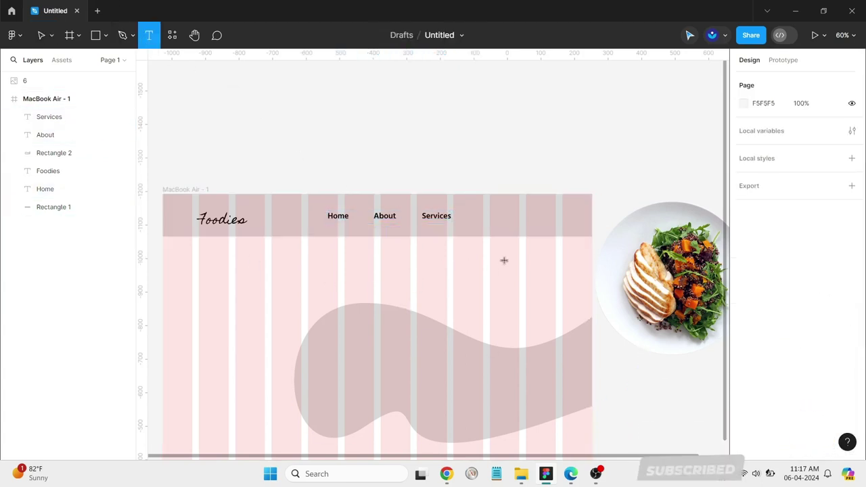
left_click(472, 257)
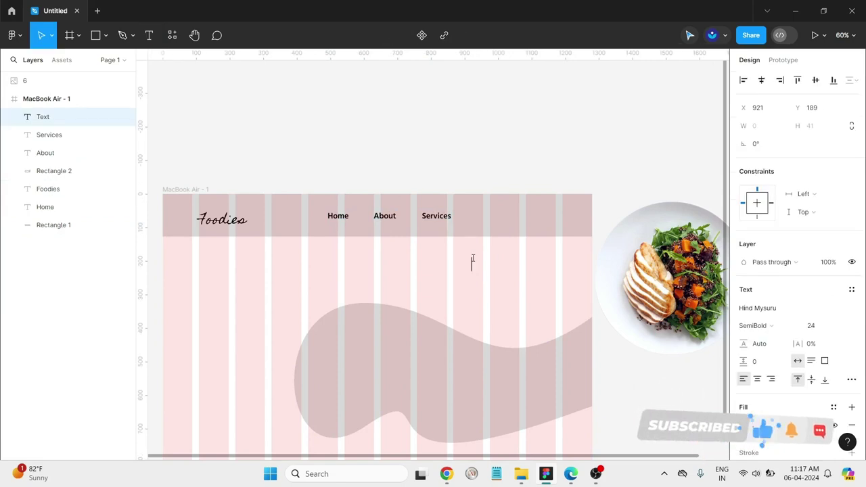
type("Order")
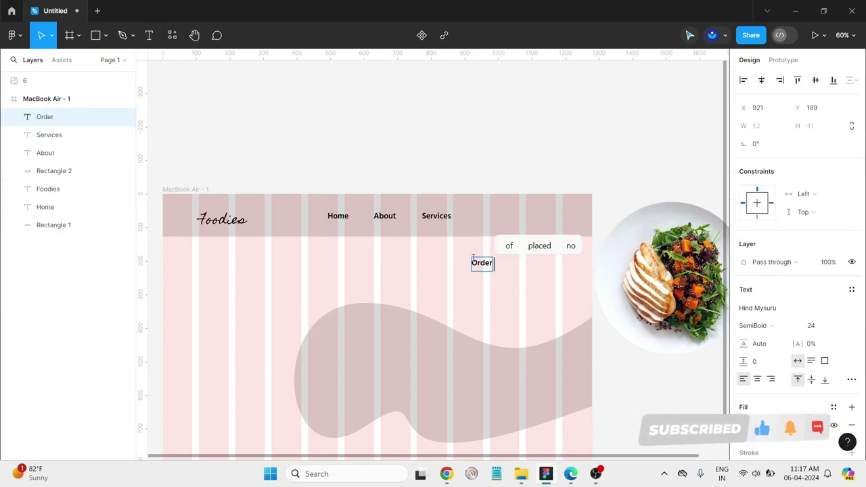
type(" Noww")
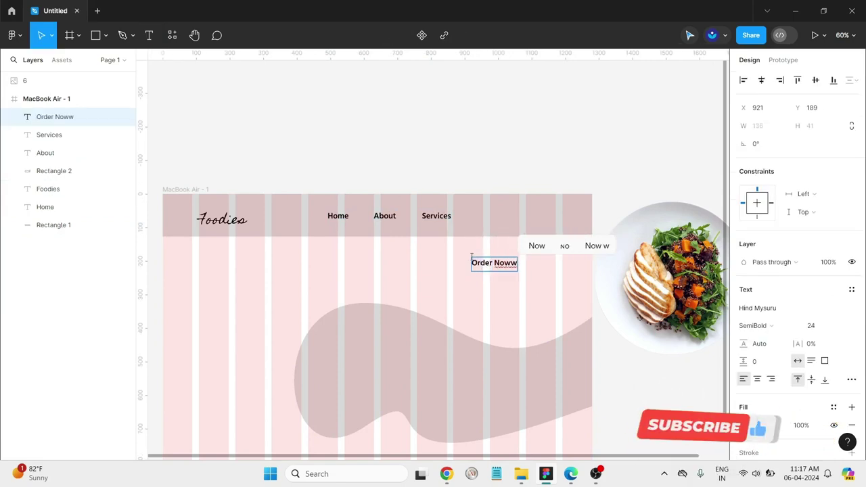
key("Escape")
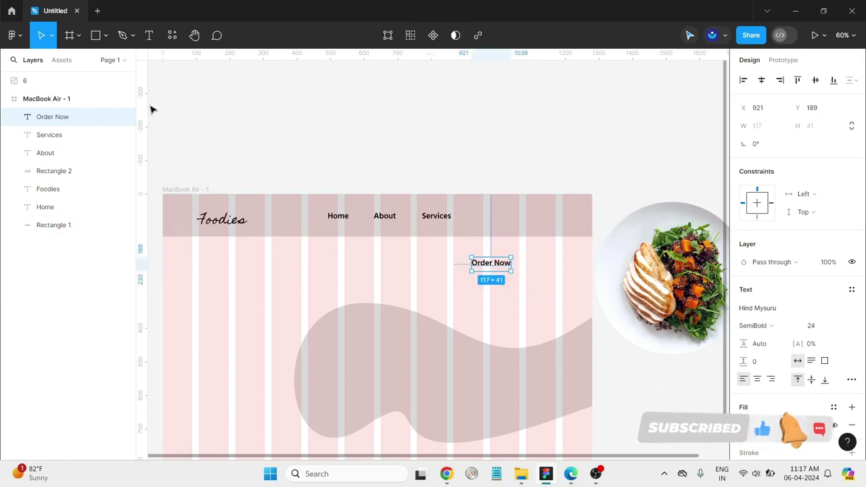
Step: Draw a 200×58 rectangle beneath the label with a corner radius of 10
left_click(105, 41)
left_click(115, 62)
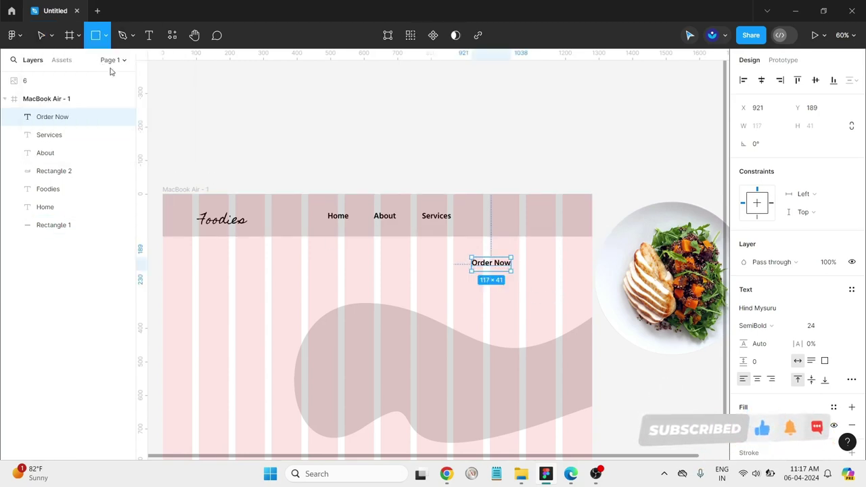
mouse_move(478, 215)
left_mouse_down()
mouse_move(545, 225)
mouse_move(516, 284)
mouse_move(504, 281)
left_mouse_up()
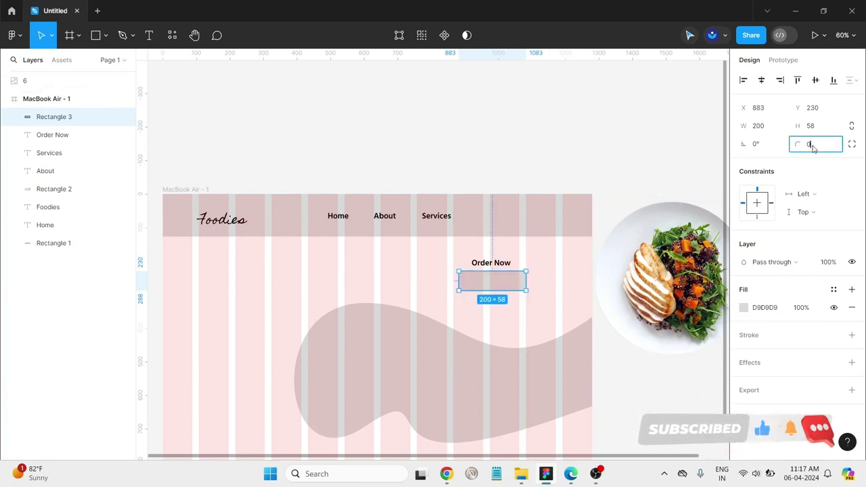
type("1")
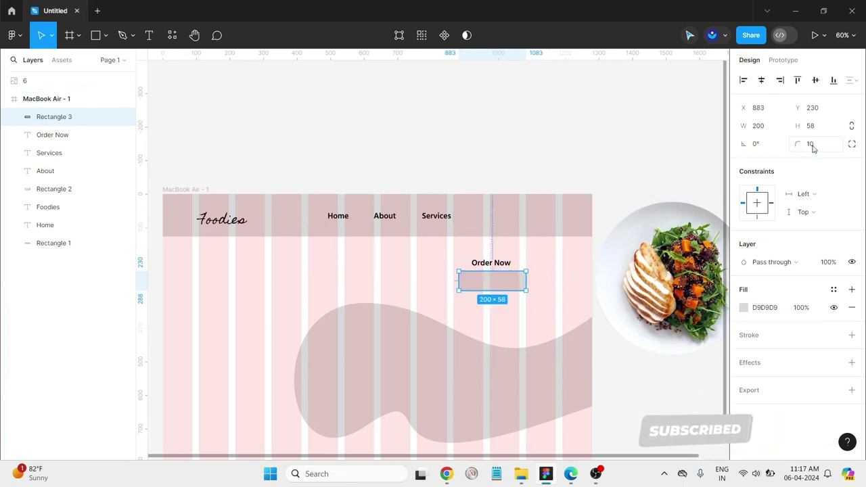
Step: Move the Order Now text onto the rectangle and stack its layer above it
left_click(534, 303)
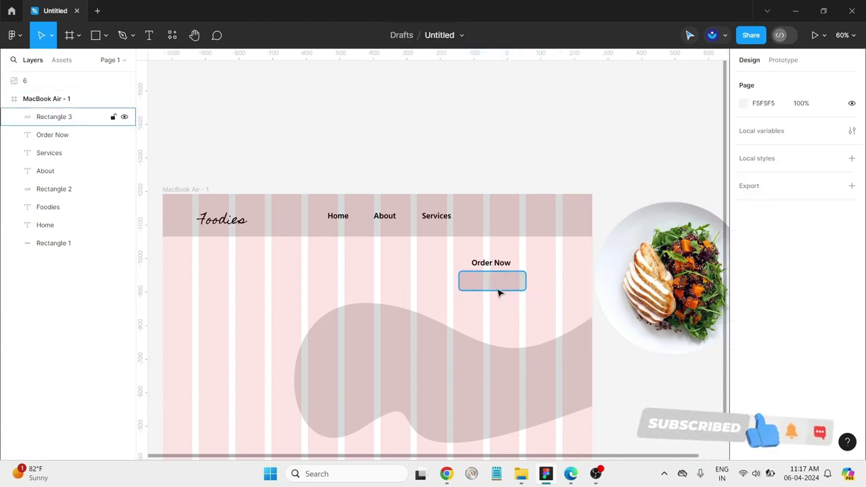
left_click(499, 264)
left_click_drag(499, 264, 499, 284)
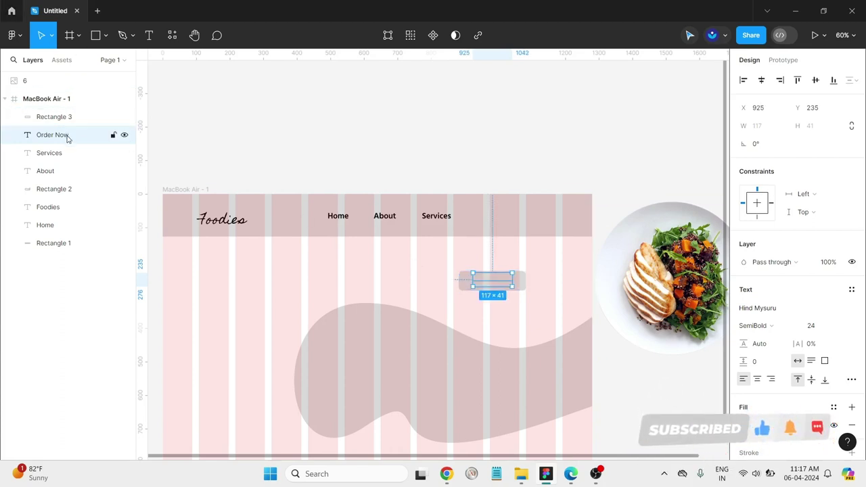
left_click_drag(67, 139, 72, 117)
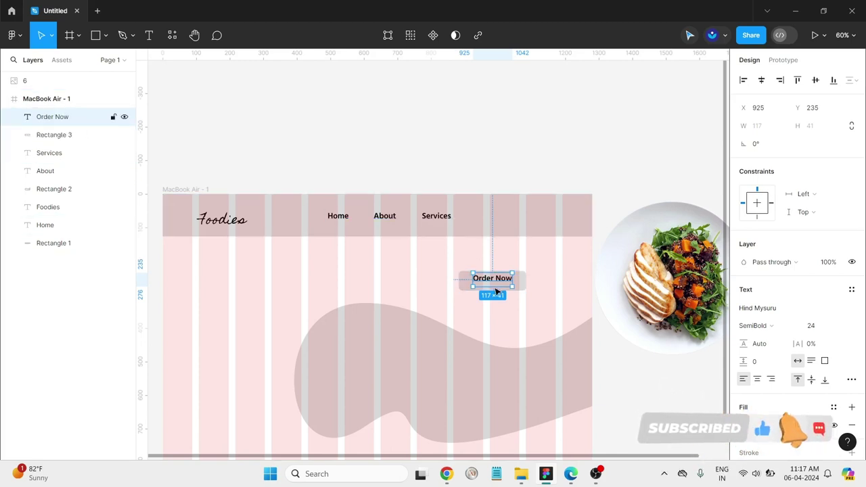
left_click_drag(495, 284, 495, 283)
left_click(529, 310)
Step: Lock the blob shape so it can't be moved accidentally
left_click_drag(528, 308, 458, 264)
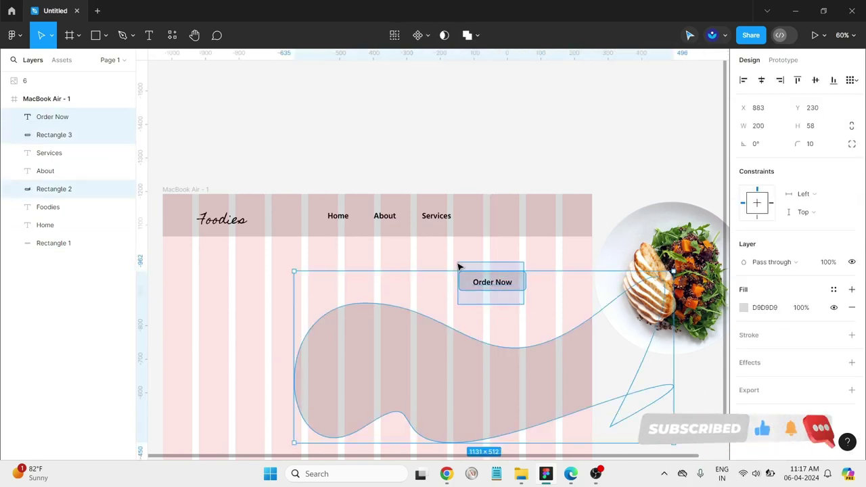
left_click(519, 253)
left_click(435, 343)
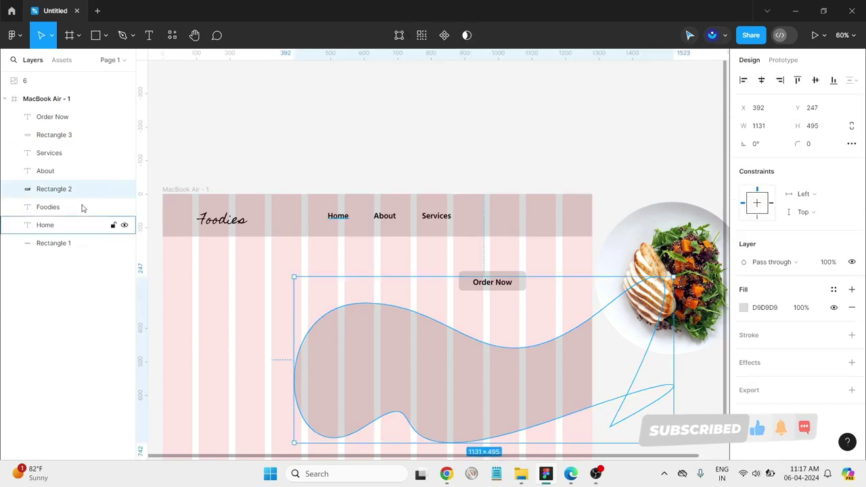
left_click(113, 188)
left_click(454, 251)
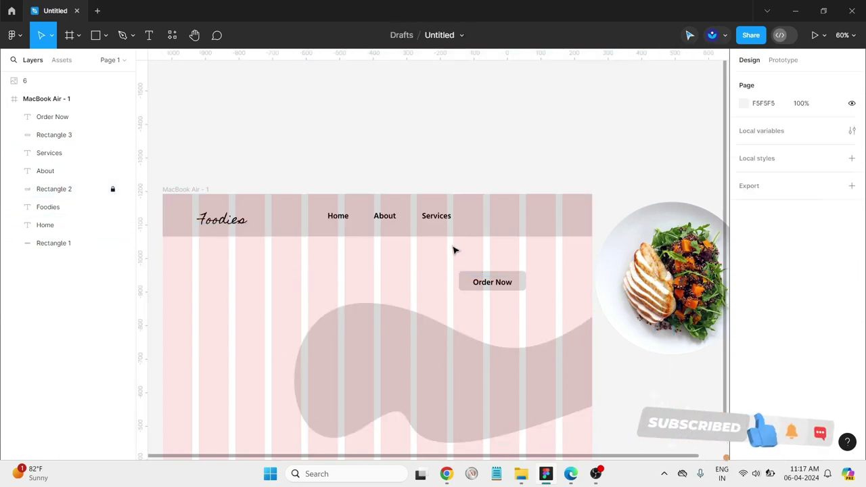
Step: Centre the Order Now text horizontally and vertically on the rectangle
left_click_drag(448, 269, 550, 295)
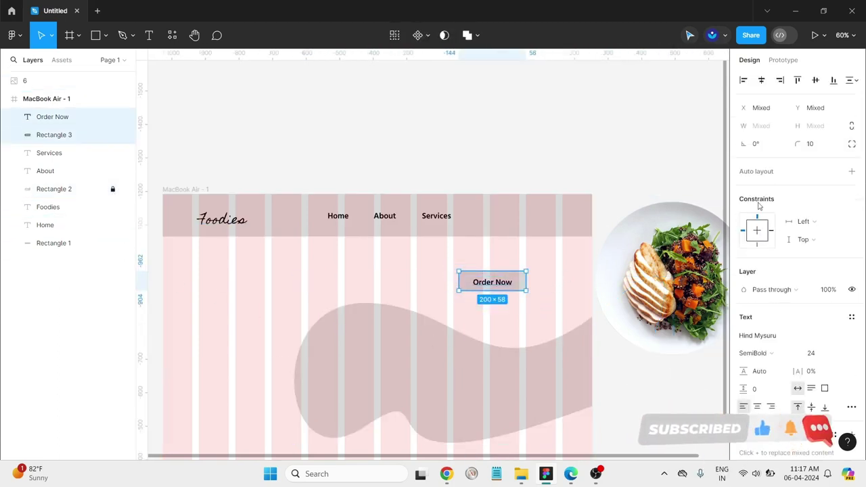
left_click(744, 80)
left_click(816, 81)
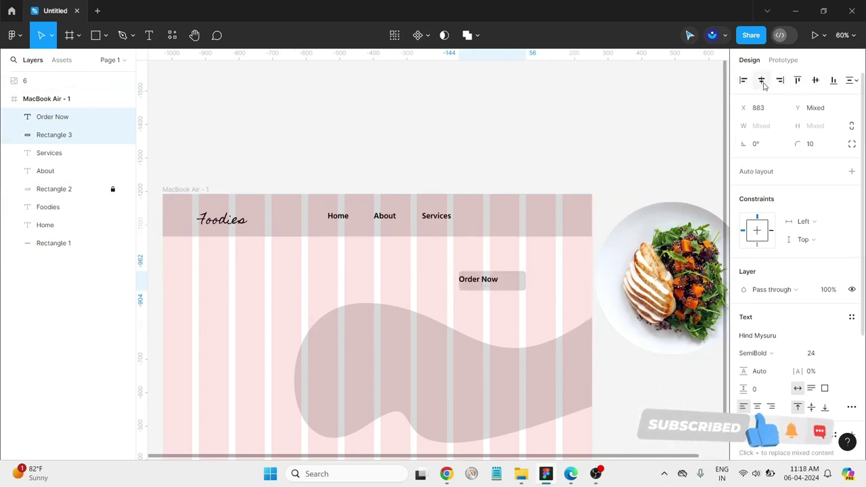
left_click(762, 81)
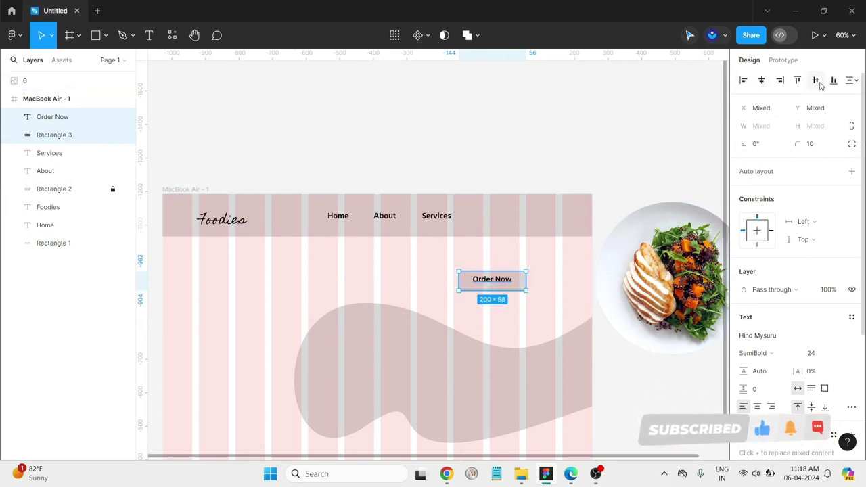
scroll(515, 306, "up", 5)
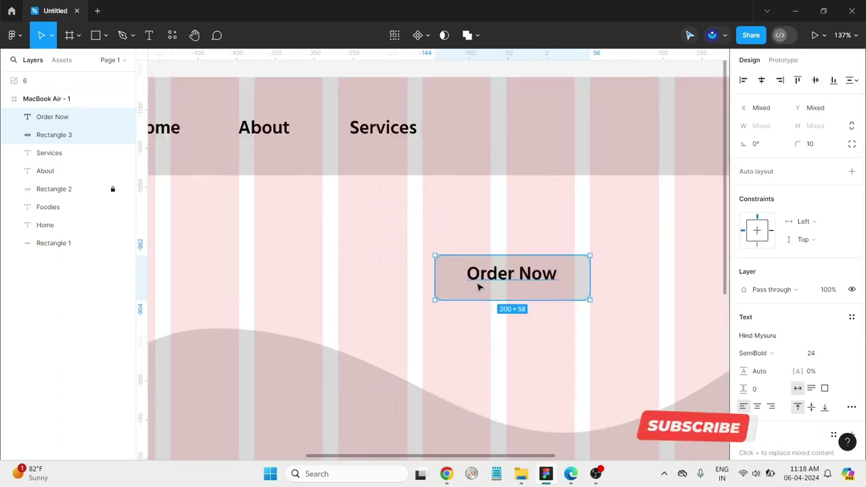
left_click(522, 280)
mouse_move(520, 289)
left_mouse_down()
mouse_move(501, 298)
mouse_move(530, 287)
mouse_move(516, 277)
left_mouse_up()
Step: Scroll down to the food photo beneath the button and select it
left_click(635, 316)
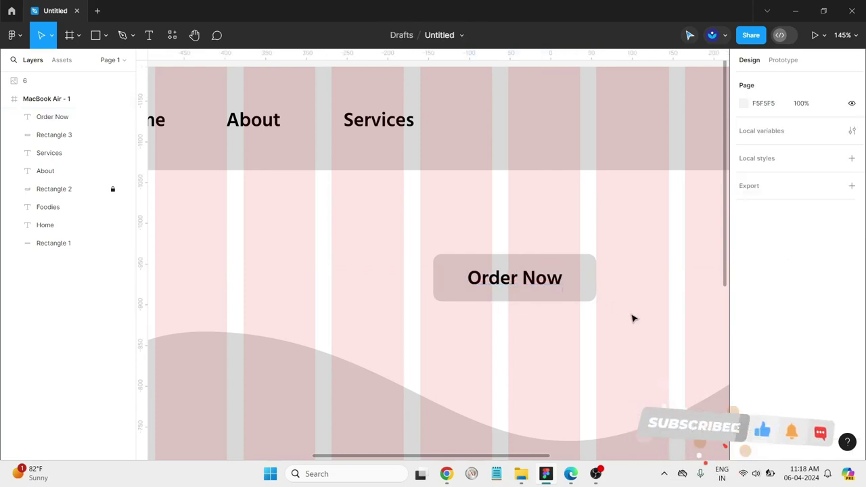
scroll(635, 314, "down", 5)
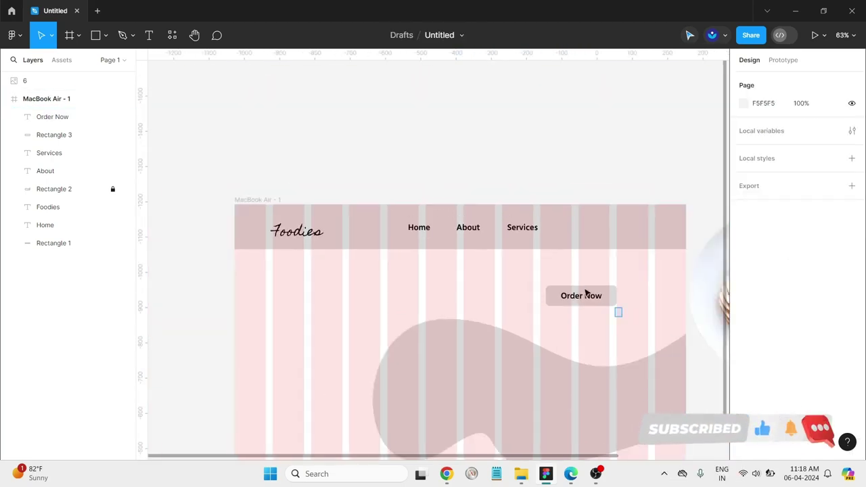
left_click_drag(523, 282, 562, 296)
left_click(643, 301)
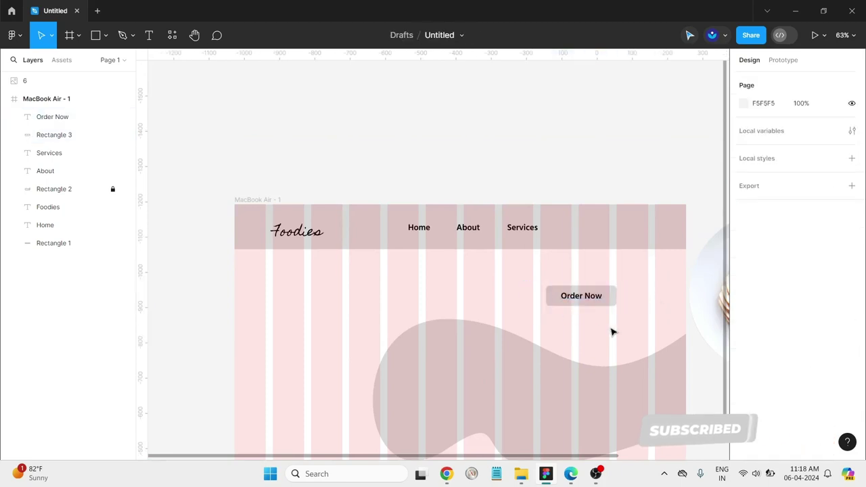
scroll(608, 323, "down", 2)
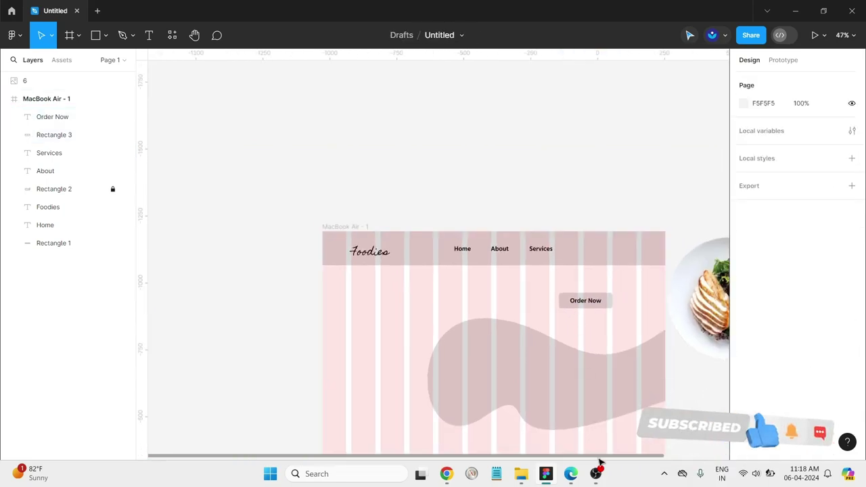
left_click_drag(600, 462, 727, 454)
left_click(603, 327)
left_click(602, 327)
left_click(563, 406)
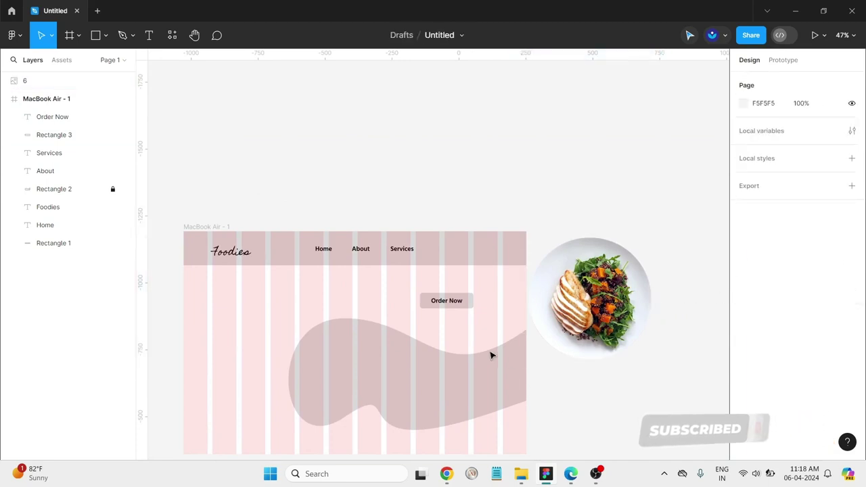
Step: Fill the button rectangle with the chicken's colour, then move the food photo above the page frame
left_click(469, 304)
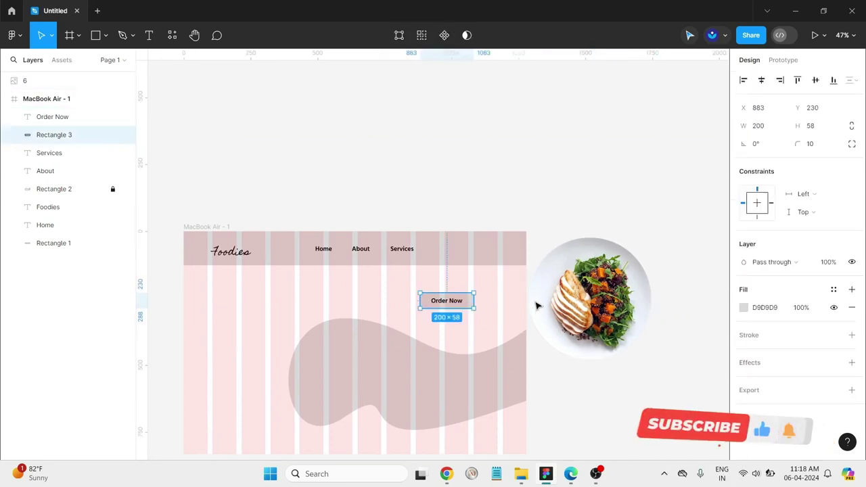
left_click(745, 308)
left_click(610, 327)
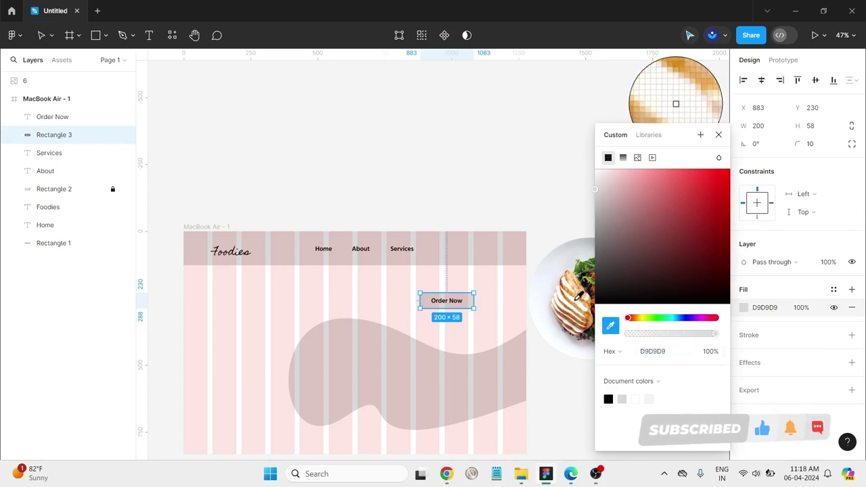
left_click(577, 303)
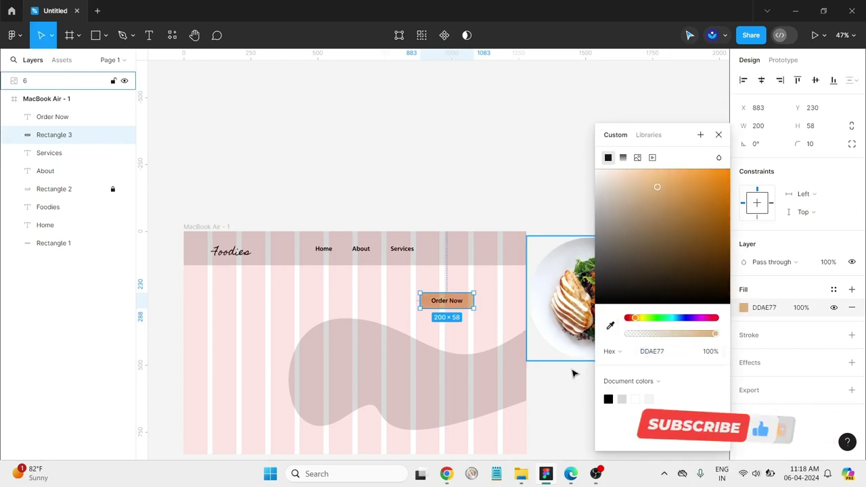
left_click(598, 366)
left_click_drag(595, 323, 410, 174)
Step: Refill the button with orange sampled from the photo and move it into the nav bar
left_click(469, 306)
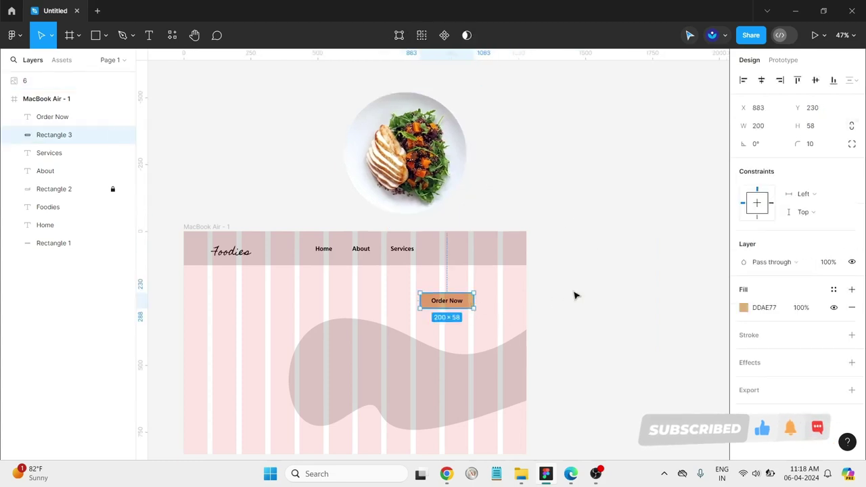
left_click(744, 308)
left_click(611, 326)
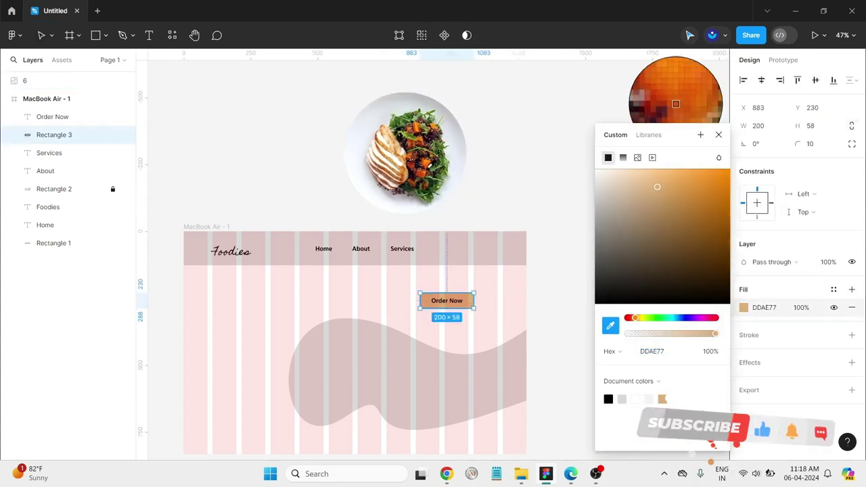
left_click(430, 163)
left_click(532, 191)
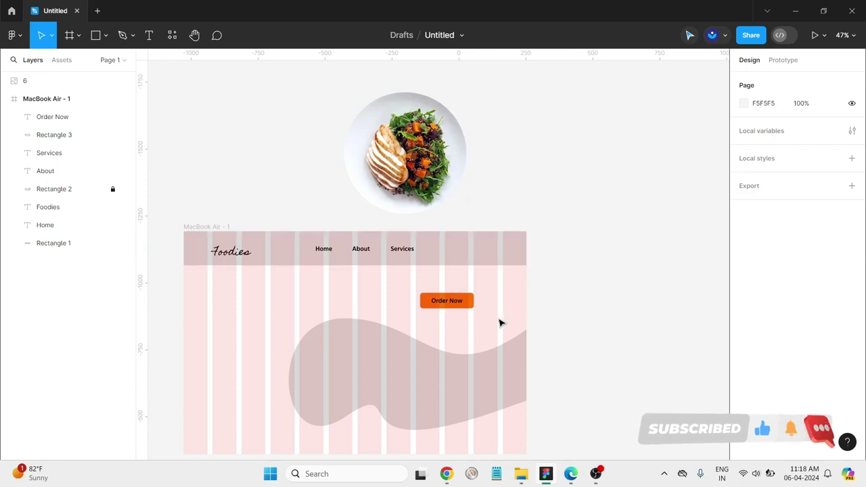
left_click_drag(501, 324, 470, 252)
Step: Wrap the Order Now text and orange rectangle into Frame 1 using Frame selection
right_click(471, 252)
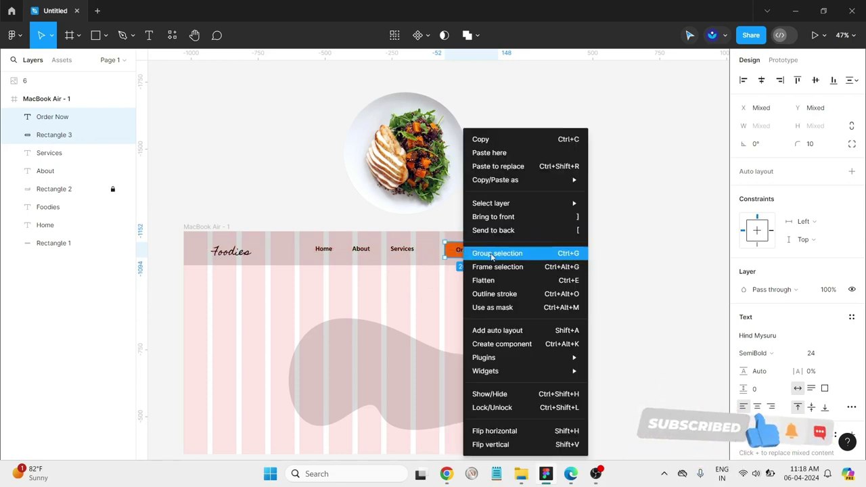
left_click(496, 268)
left_click(472, 275)
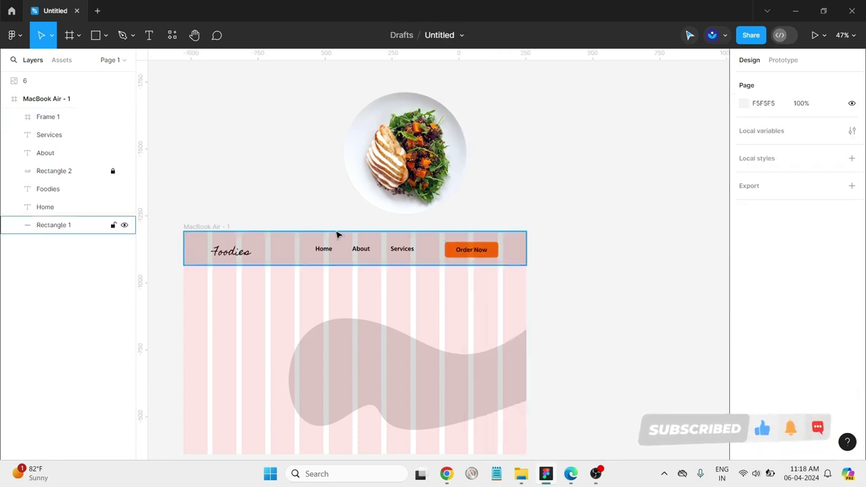
left_click_drag(313, 245, 509, 258)
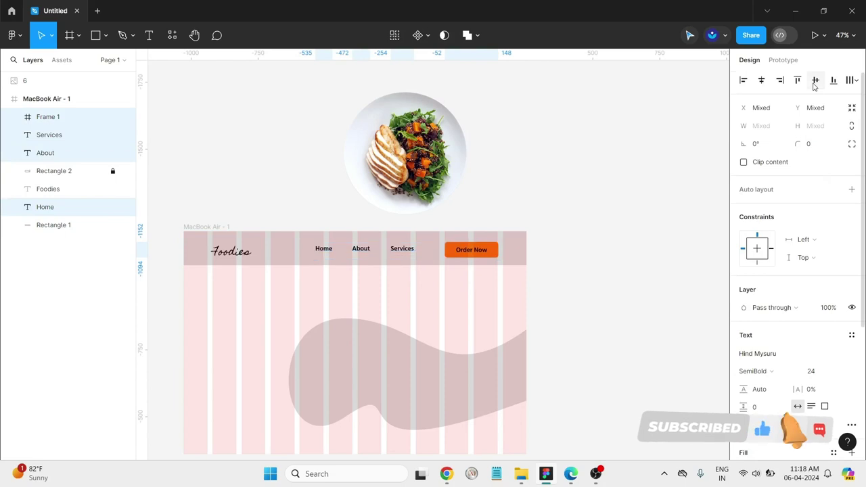
left_click(550, 292)
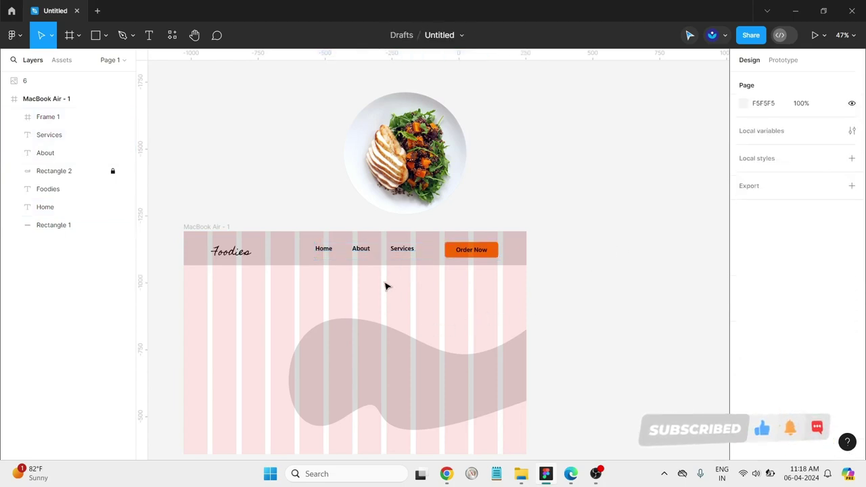
scroll(377, 207, "up", 5)
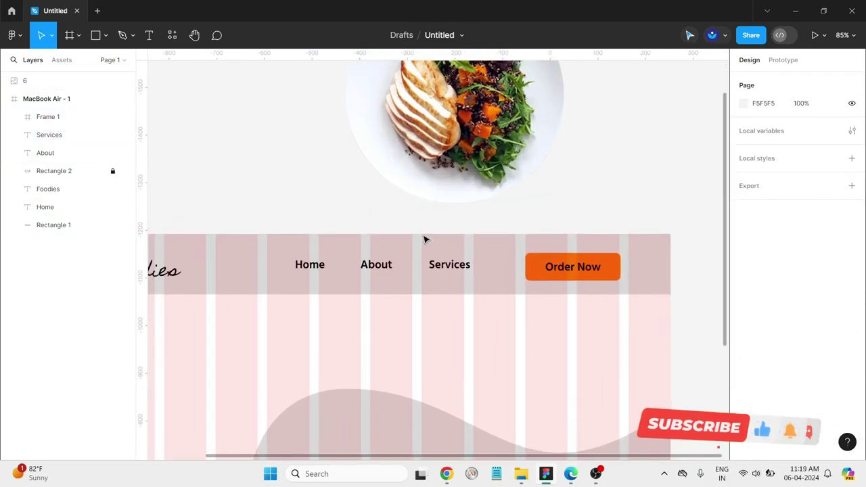
scroll(454, 308, "down", 5)
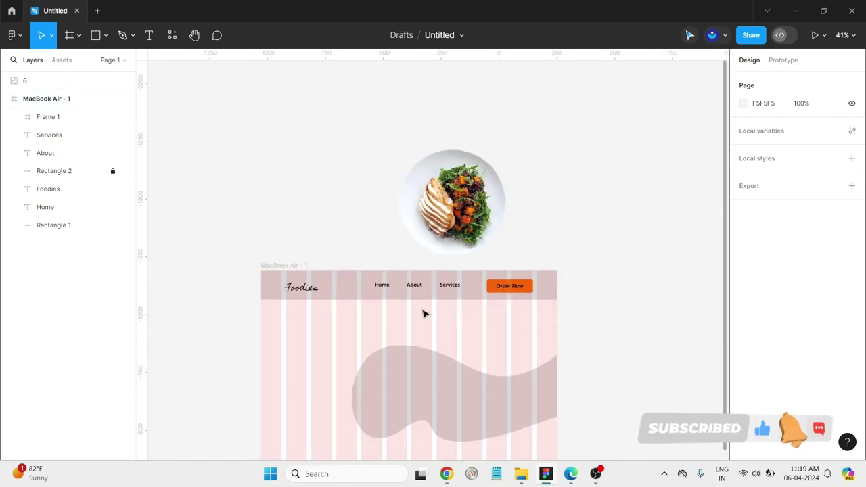
Step: Set the Foodies logo fill to the button's orange, F97108
left_click(291, 287)
scroll(749, 349, "down", 2)
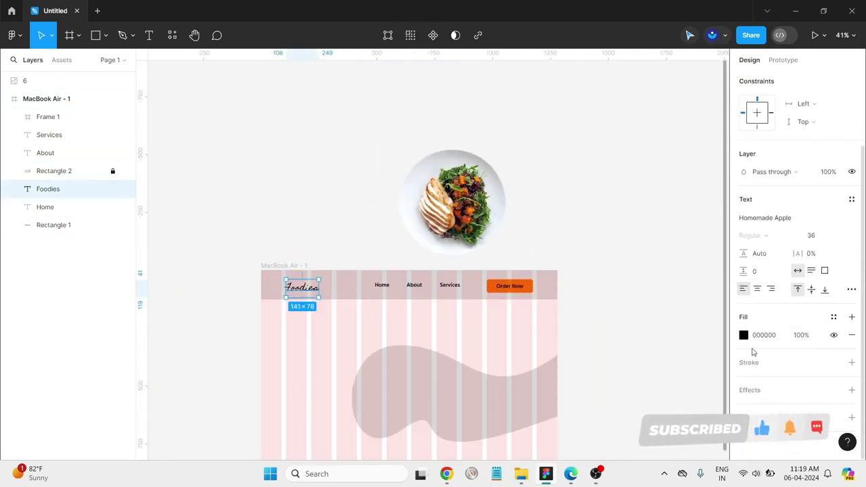
left_click(744, 335)
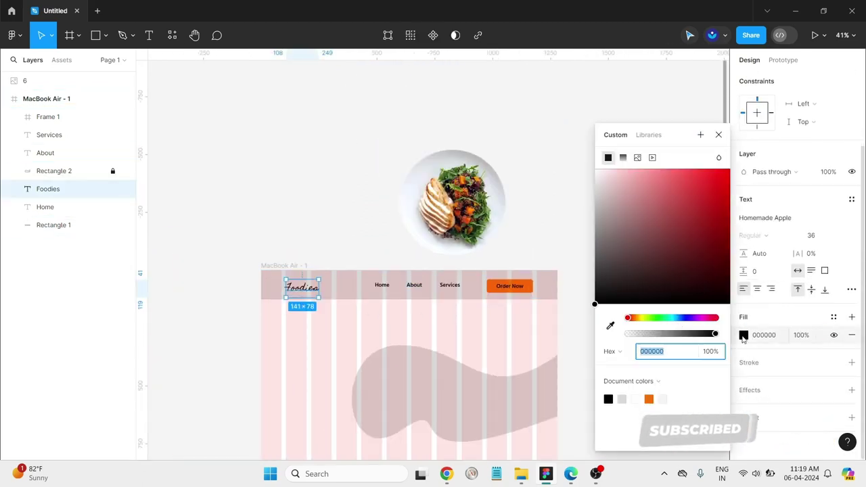
left_click(649, 400)
left_click(587, 346)
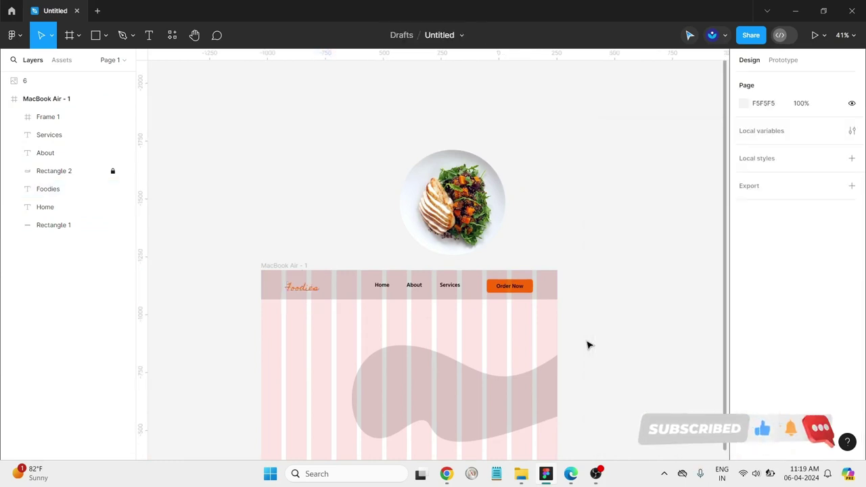
Step: Add a drop shadow effect to the Foodies logo text
scroll(311, 291, "up", 5, "ctrl")
left_click(314, 298)
scroll(824, 322, "down", 1)
scroll(824, 323, "down", 1)
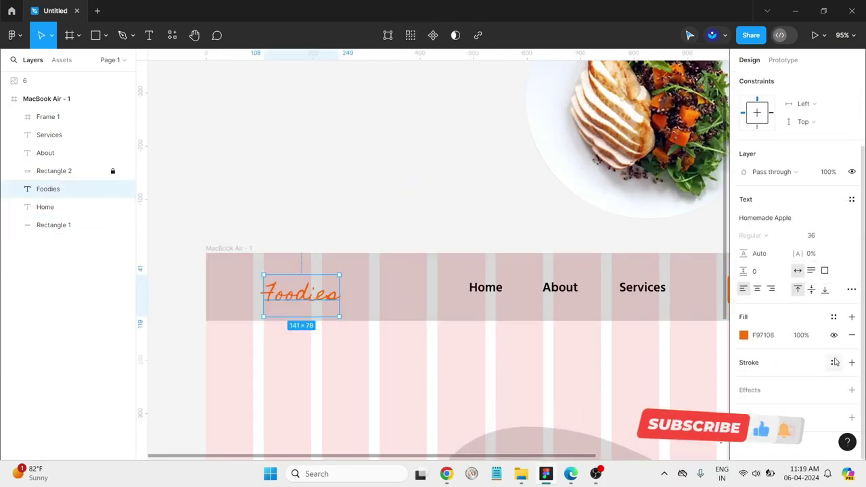
left_click(852, 390)
left_click(422, 297)
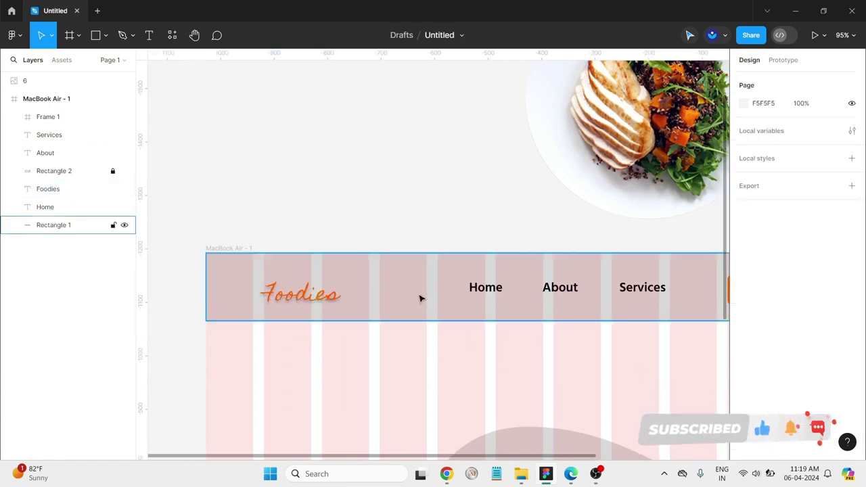
scroll(422, 298, "down", 5)
scroll(656, 319, "down", 2)
left_click(622, 229)
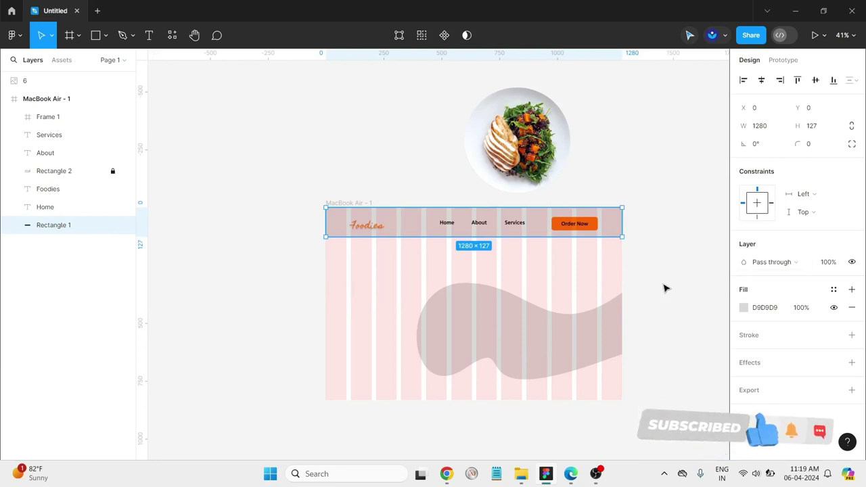
scroll(663, 289, "up", 3)
scroll(586, 269, "down", 2)
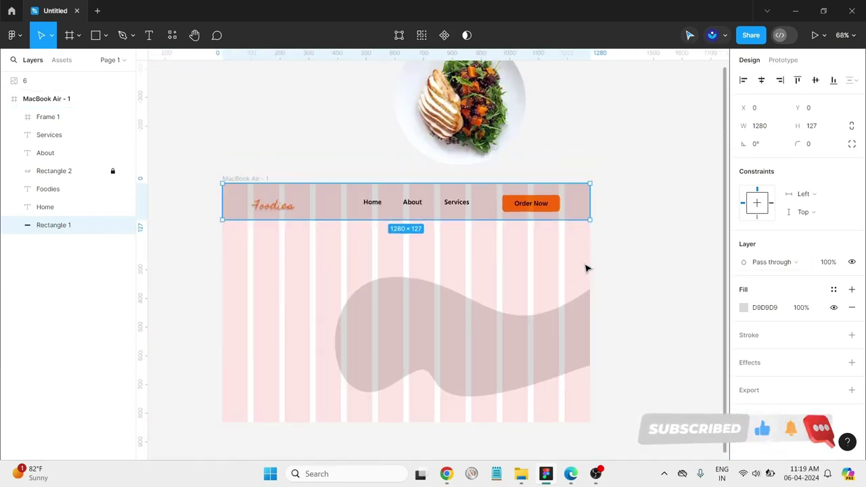
Step: Add a 'Taste the best' text layer on the hero's left, below the nav bar
left_click(150, 35)
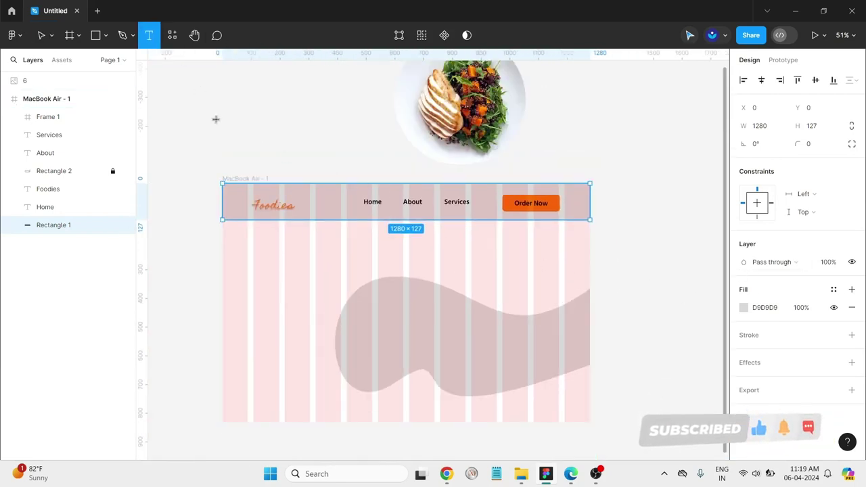
left_click(278, 279)
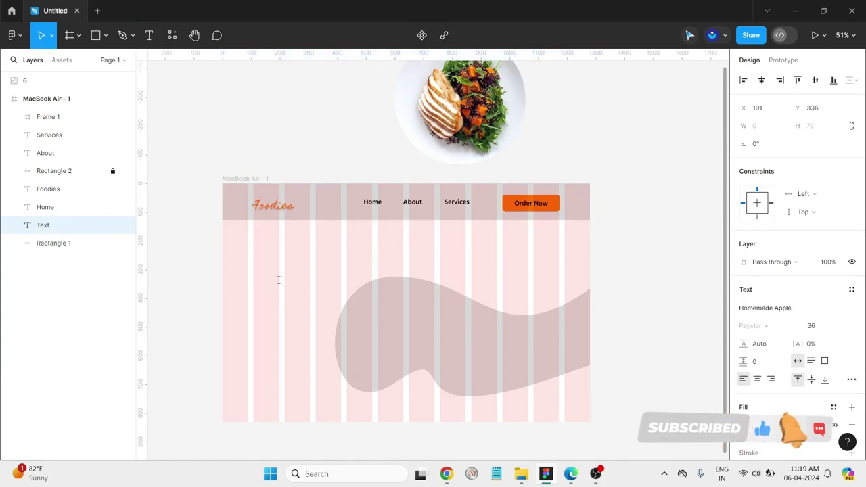
type("TAste")
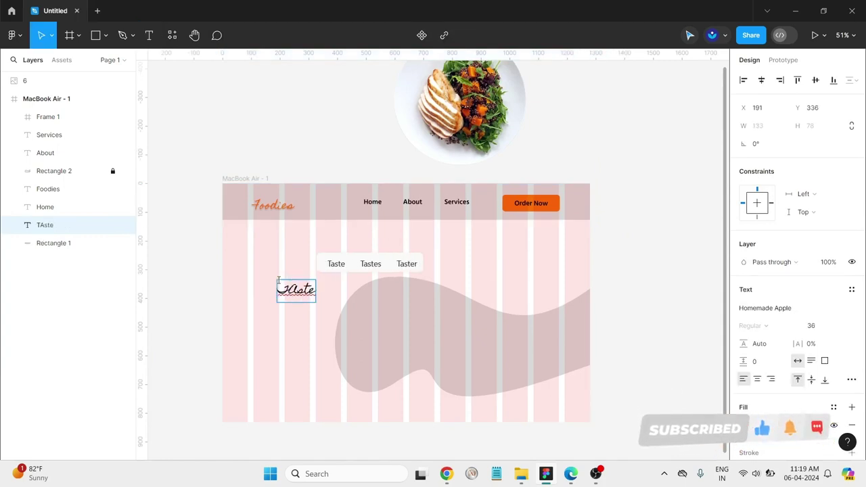
key("BackSpace")
key("BackSpace")
key("BackSpace")
key("BackSpace")
key("BackSpace")
type("T")
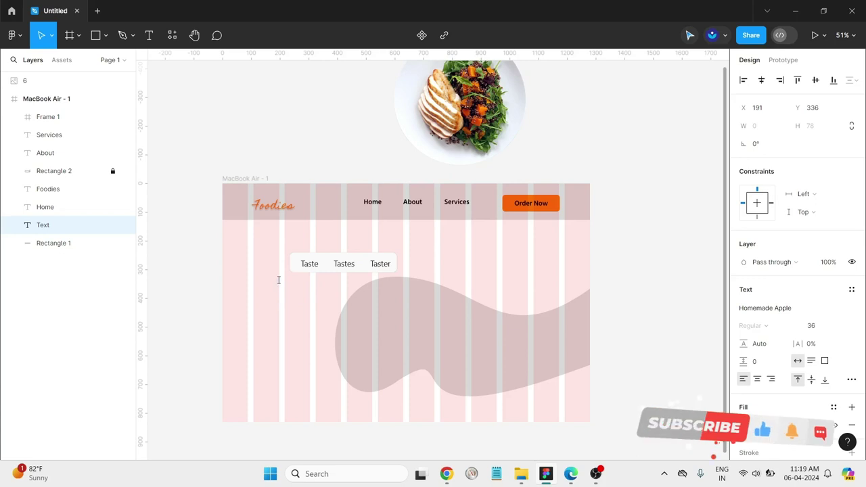
type("aste")
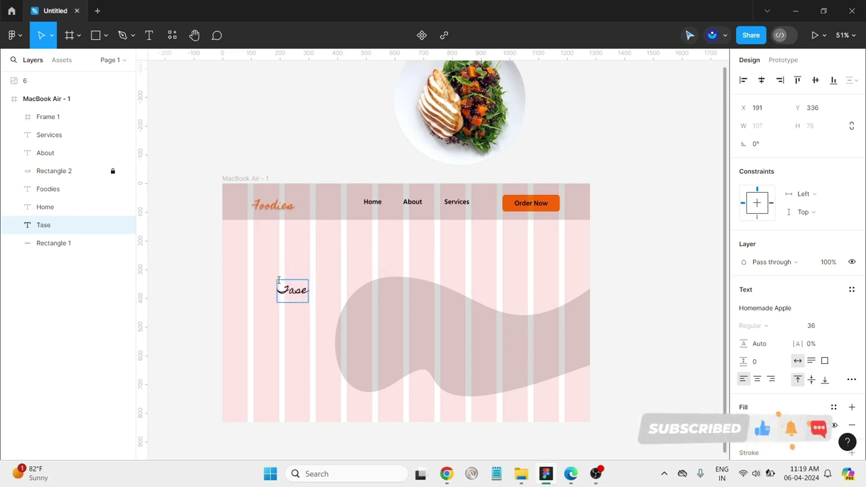
type(" th")
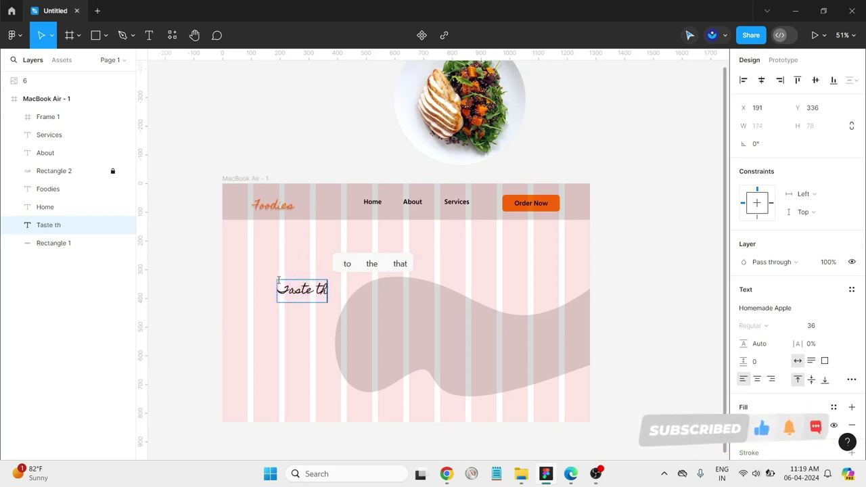
type("e best")
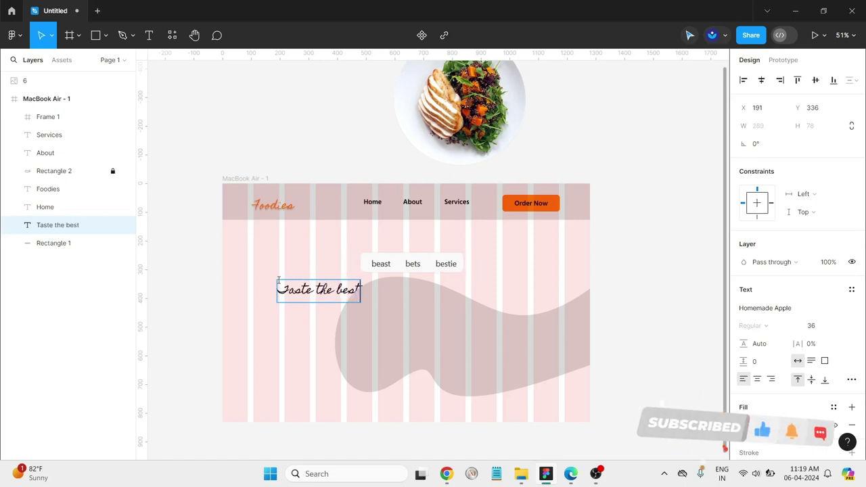
key("Escape")
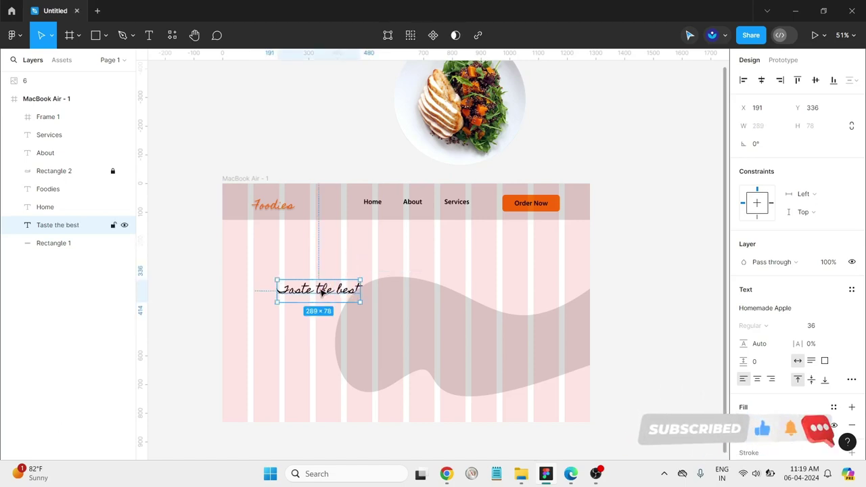
Step: Move the heading up and left and try the Hurricane font on it
left_click_drag(324, 293, 320, 275)
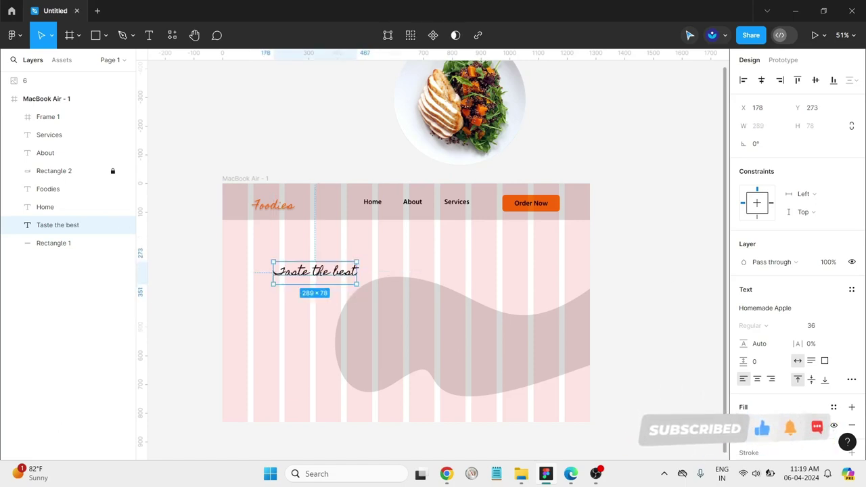
left_click(771, 308)
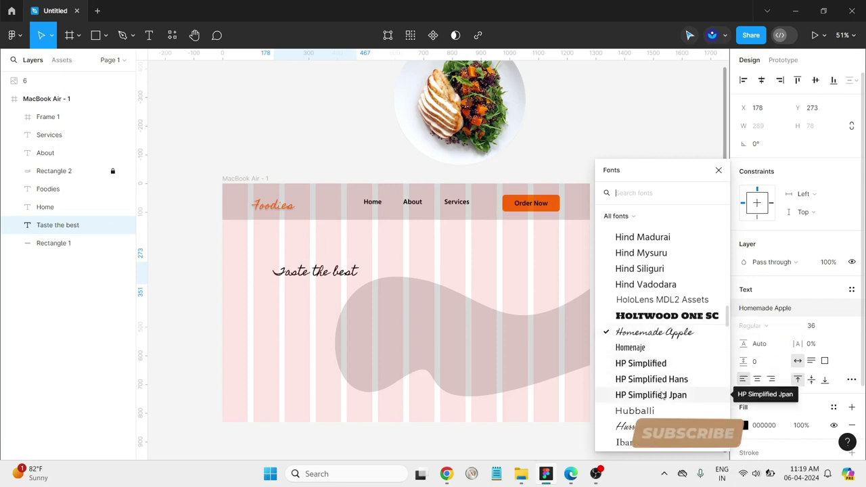
scroll(643, 394, "down", 3)
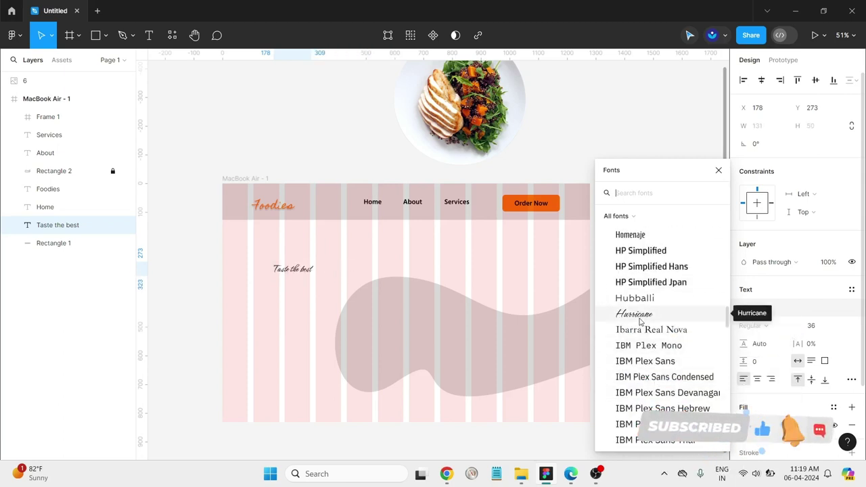
left_click(640, 315)
left_click(640, 315)
Step: Try the Just Me Again Down Here font on the heading
left_click(758, 311)
scroll(643, 339, "down", 10)
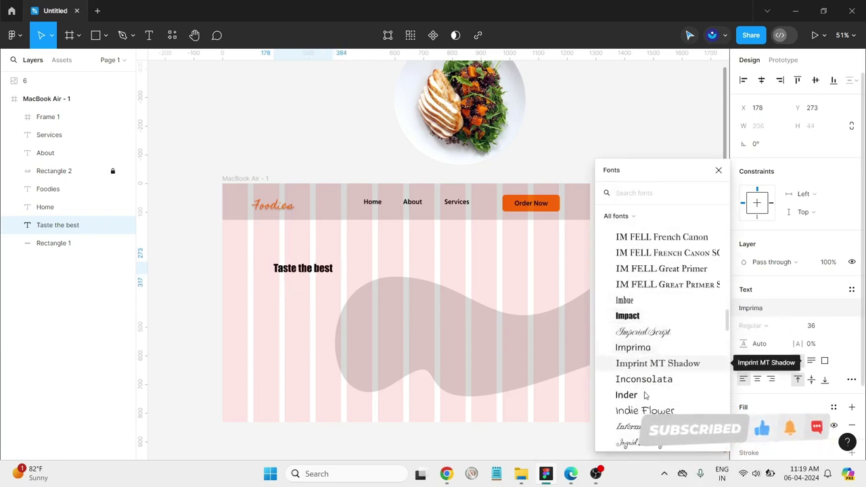
scroll(648, 372, "down", 5)
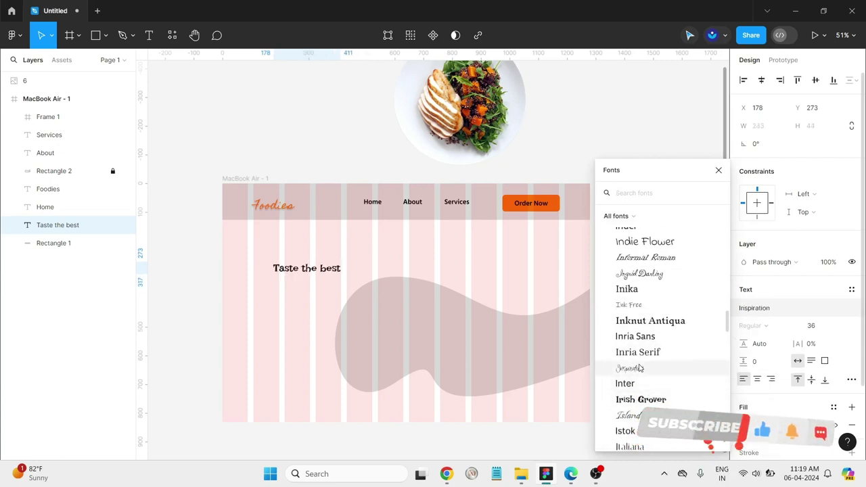
scroll(657, 325, "down", 3)
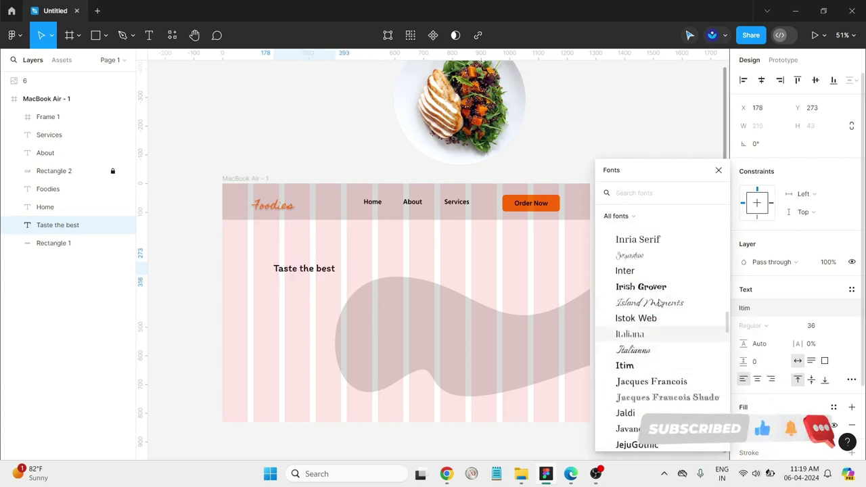
scroll(660, 345, "down", 3)
scroll(651, 373, "down", 2)
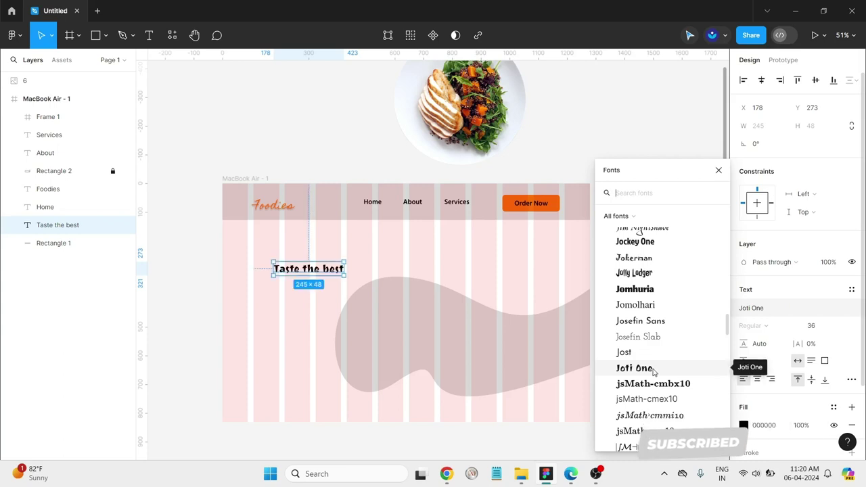
scroll(651, 376, "down", 3)
scroll(647, 384, "down", 2)
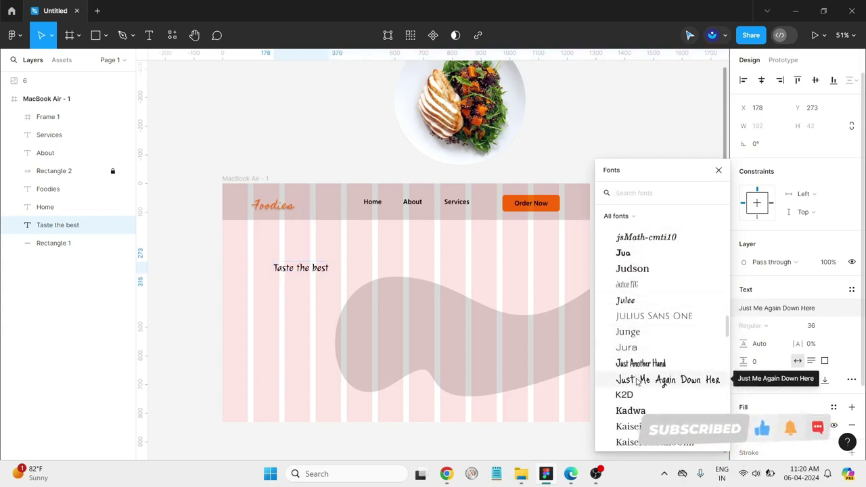
scroll(636, 383, "down", 2)
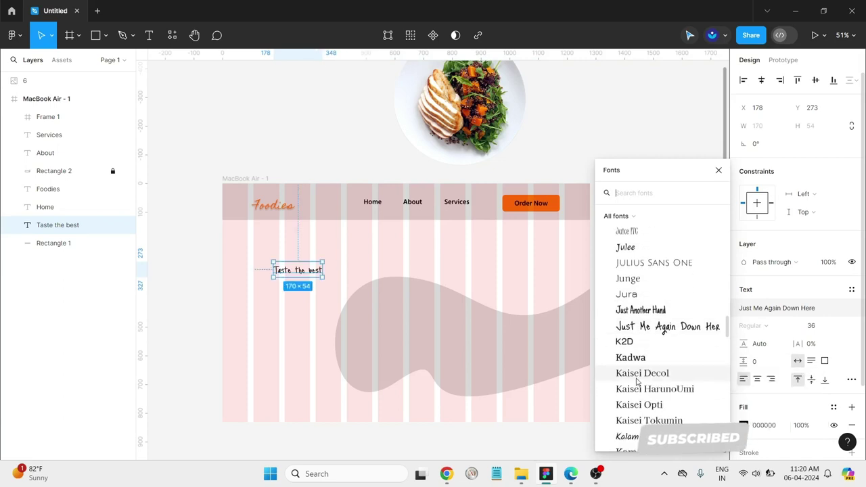
left_click(633, 326)
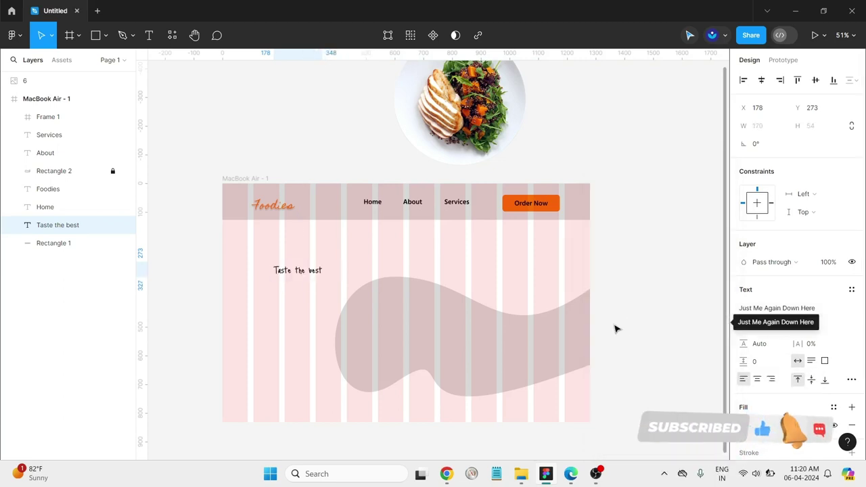
Step: Set the heading's font to Knewave
left_click(776, 308)
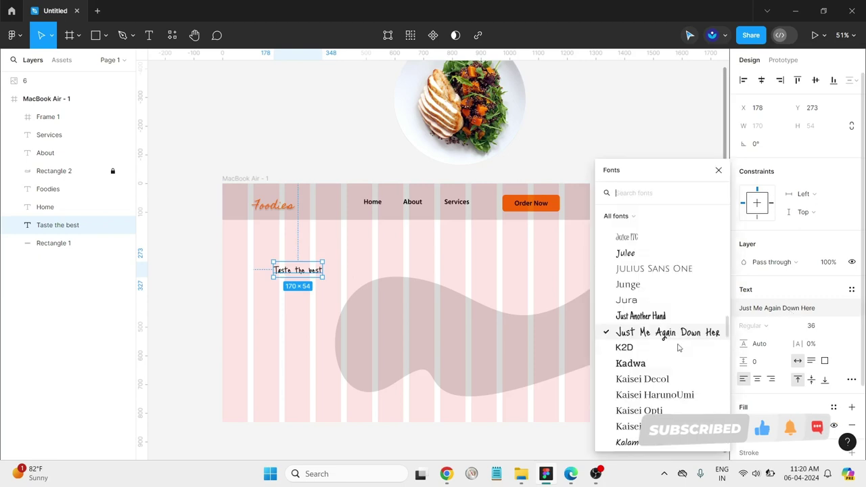
scroll(636, 348, "down", 3)
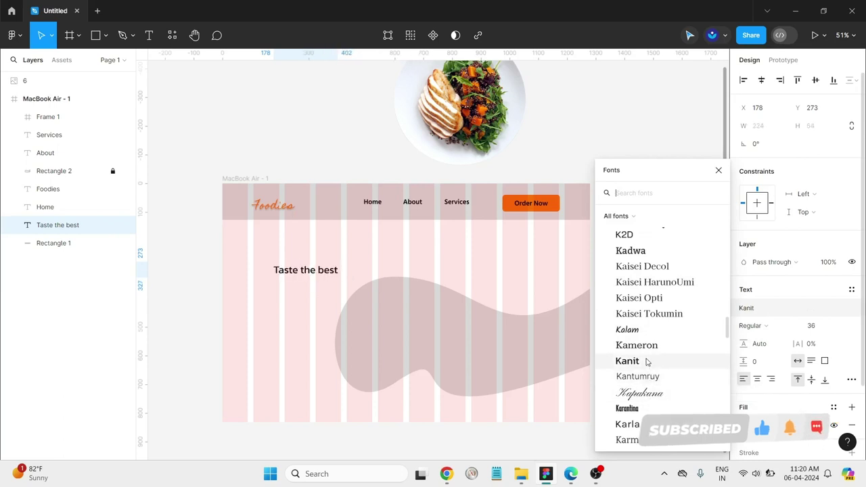
scroll(647, 362, "down", 6)
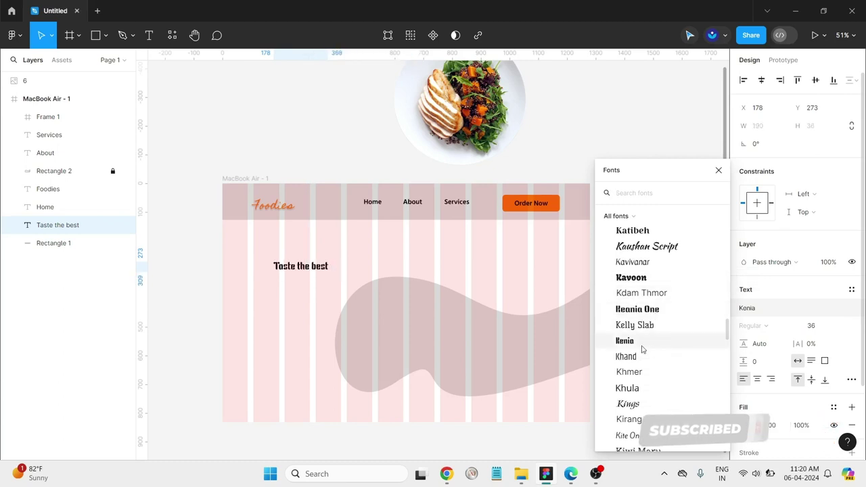
scroll(647, 349, "down", 3)
scroll(642, 347, "down", 2)
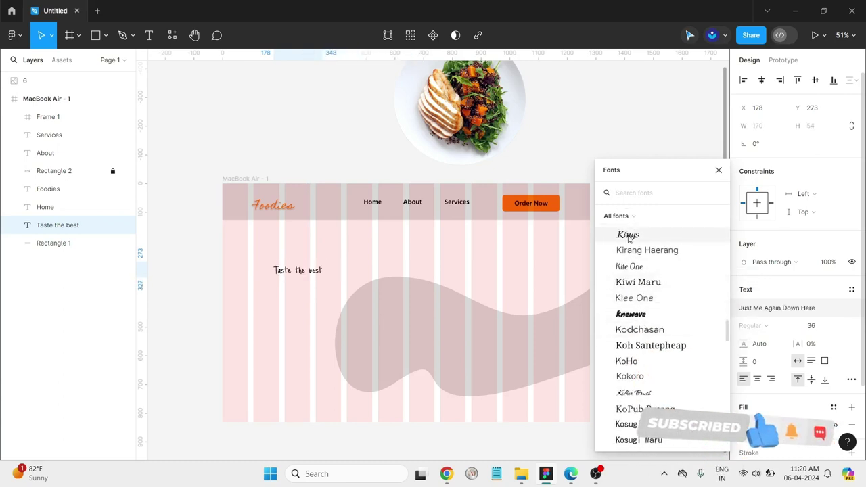
left_click(641, 315)
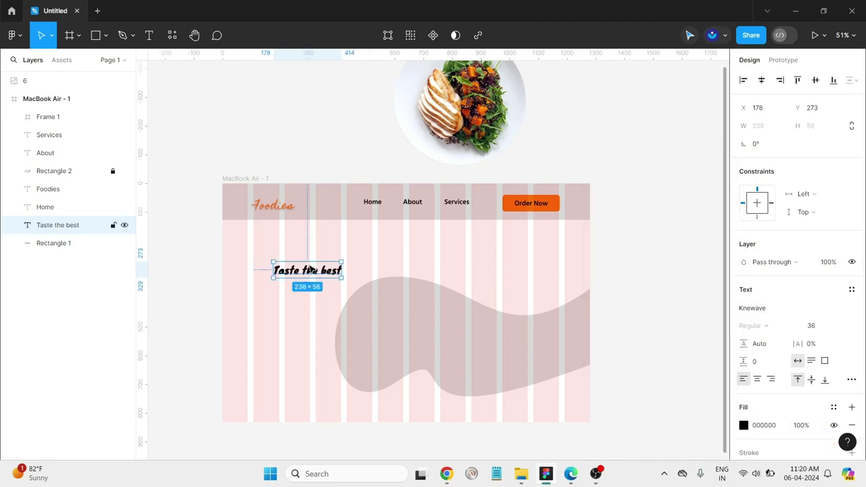
left_click(843, 327)
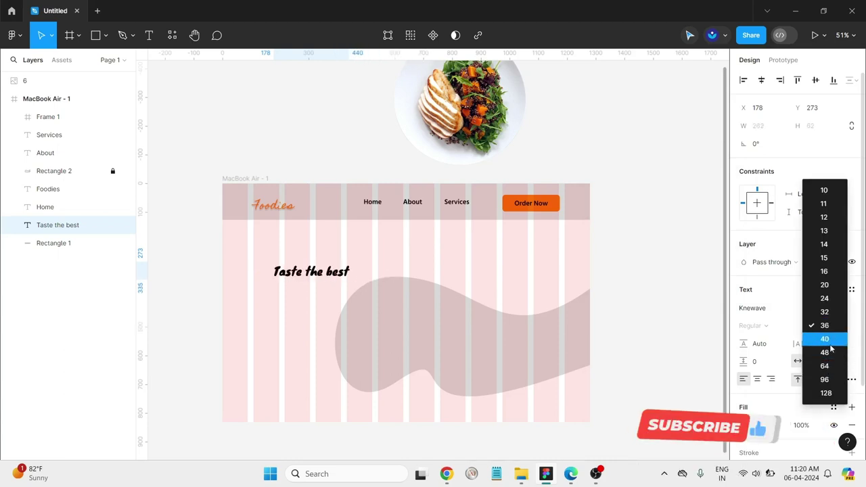
Step: Set the heading to Kristi at size 96 and move it up and left
left_click(825, 339)
left_click(765, 309)
scroll(643, 325, "down", 3)
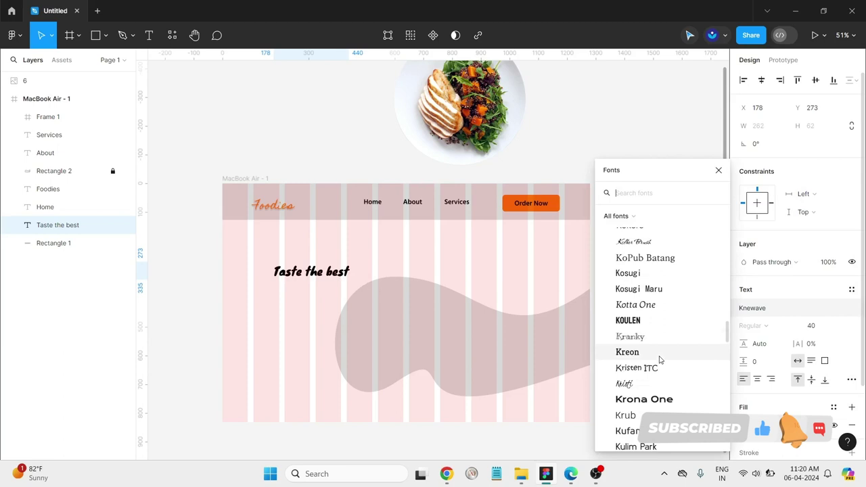
left_click(634, 386)
left_click(842, 327)
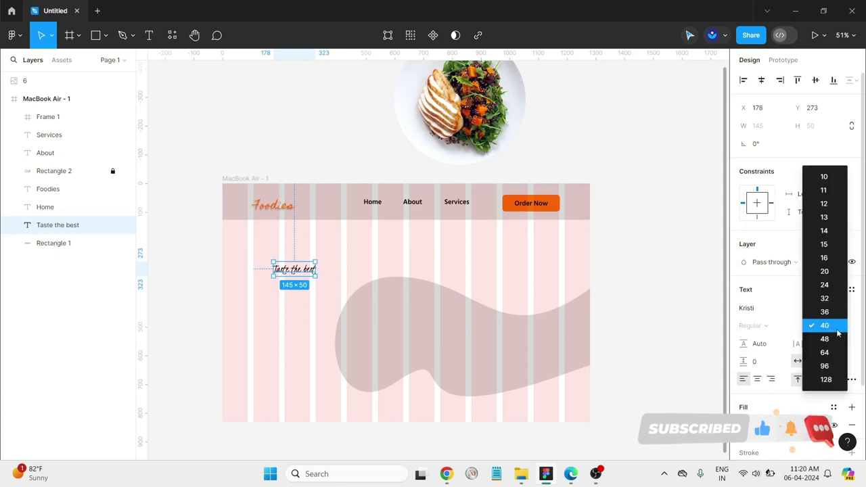
left_click(826, 366)
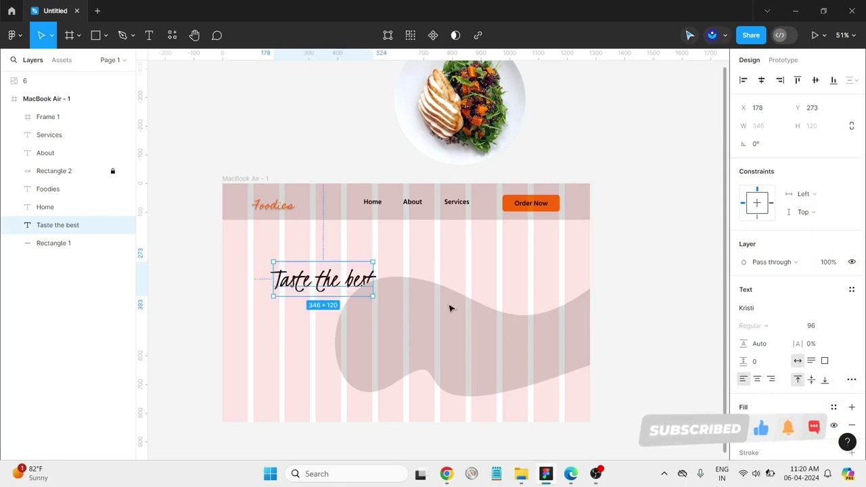
mouse_move(334, 284)
left_mouse_down()
mouse_move(319, 277)
mouse_move(328, 273)
left_mouse_up()
Step: Switch the heading font to Lilita One and align it with the column guide
left_click(751, 309)
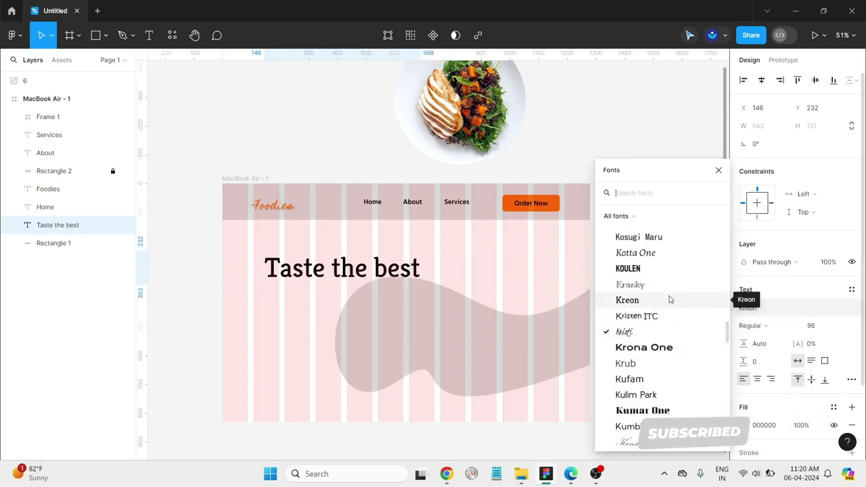
scroll(636, 303, "down", 3)
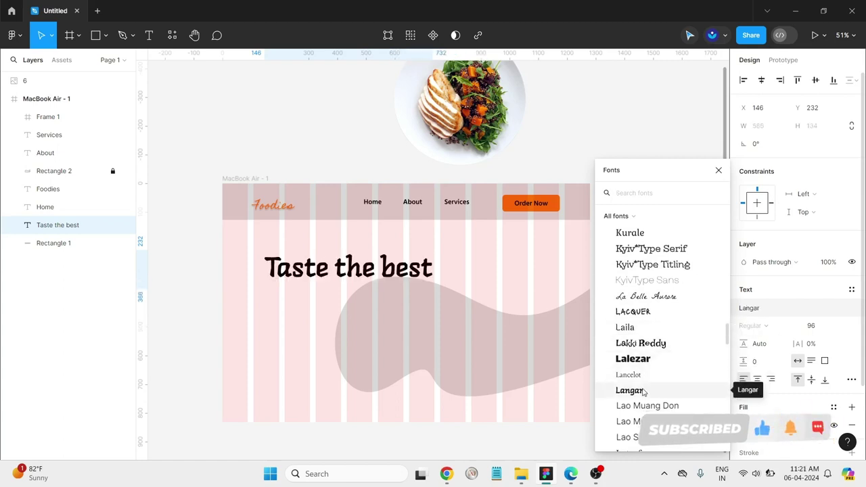
scroll(651, 372, "down", 3)
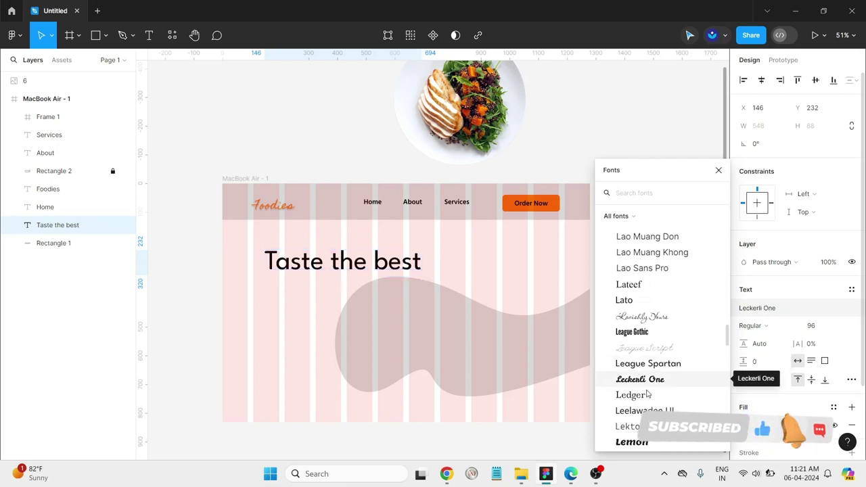
left_click(645, 383)
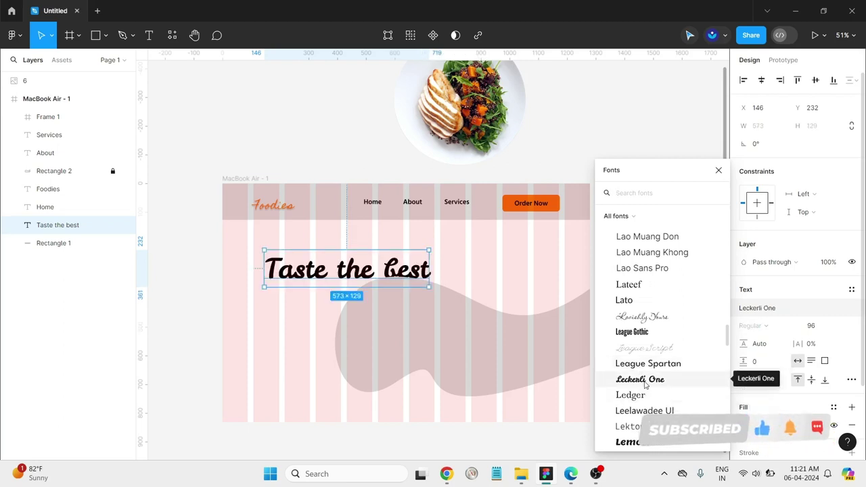
scroll(645, 383, "down", 3)
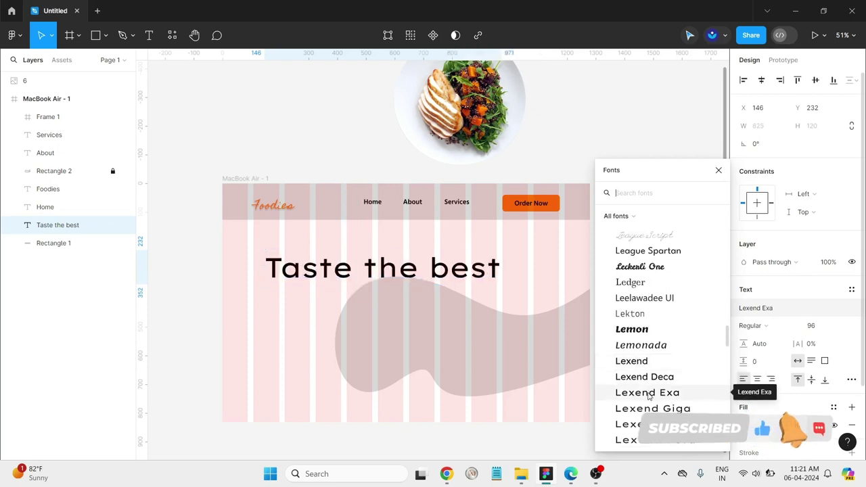
scroll(648, 396, "down", 8)
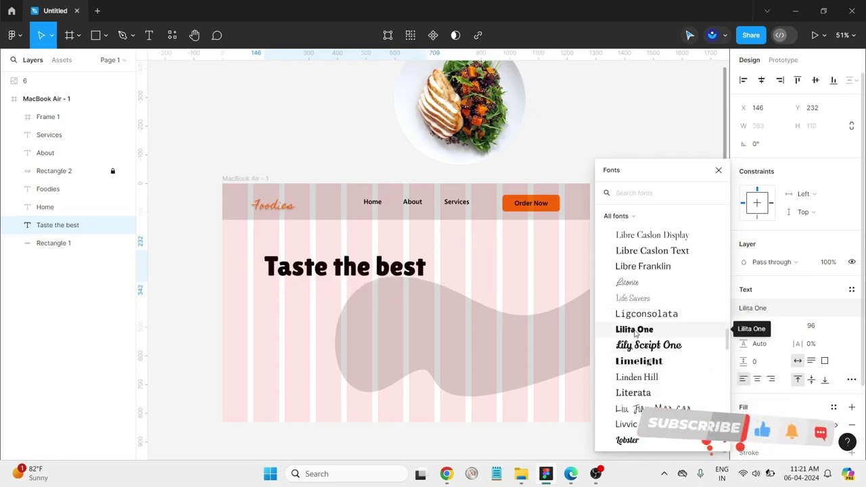
left_click(635, 330)
mouse_move(329, 270)
left_mouse_down()
mouse_move(319, 267)
mouse_move(332, 269)
mouse_move(324, 272)
left_mouse_up()
left_click(176, 271)
Step: Stack the heading layer above Frame 1 and place the salad image on the frame's right
left_click(125, 224)
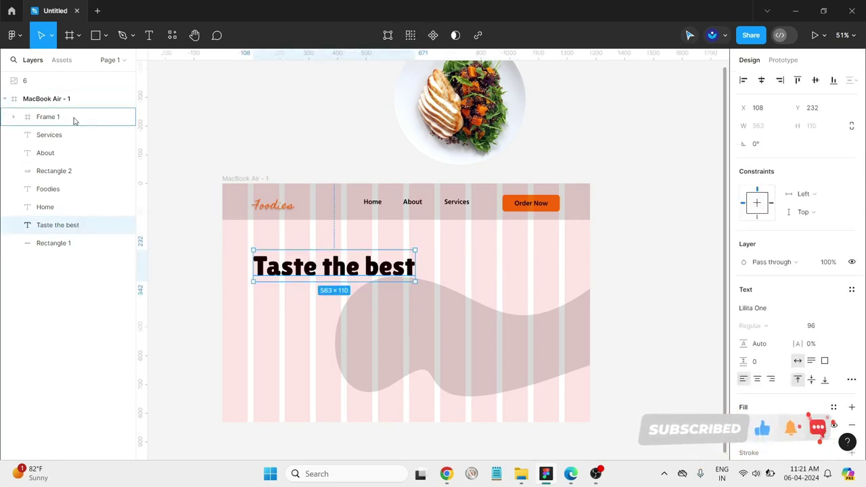
left_click_drag(75, 120, 86, 114)
left_click(260, 139)
left_click_drag(373, 270, 373, 276)
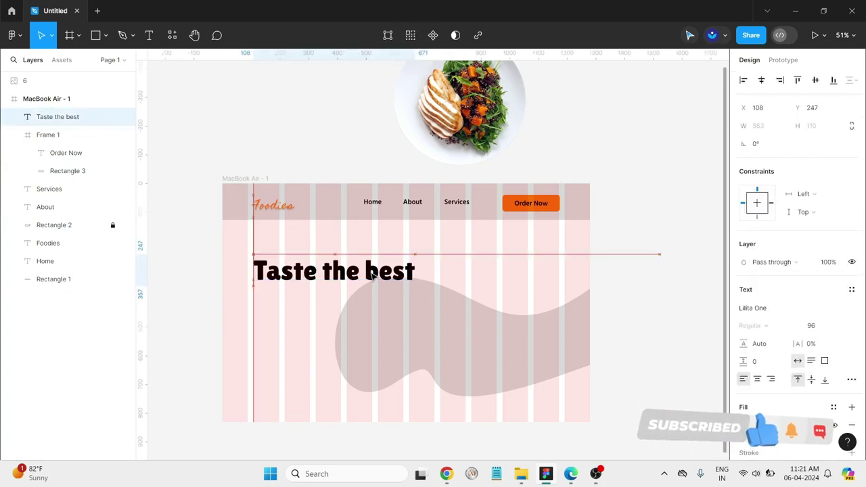
left_click(183, 283)
left_click_drag(448, 128, 501, 306)
left_click(663, 336)
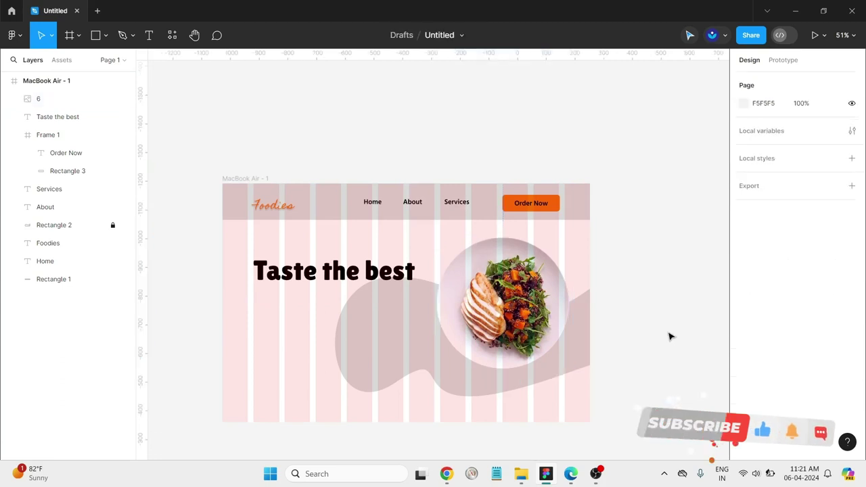
Step: Hide the MacBook Air - 1 frame's 12-column layout grid and raise the heading level with the plate
left_click(244, 178)
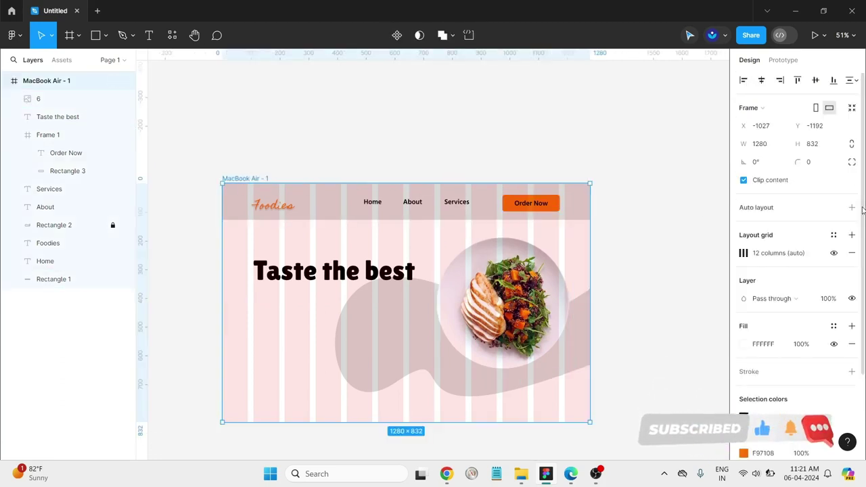
left_click(834, 253)
key("Escape")
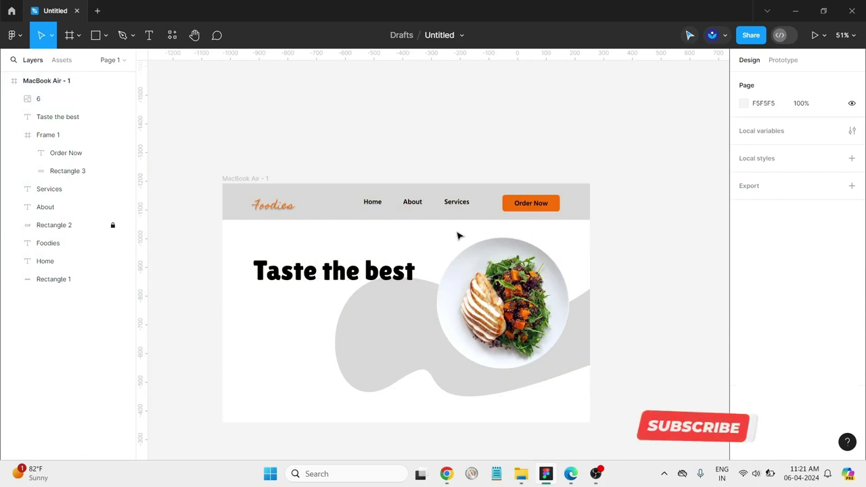
left_click(289, 188)
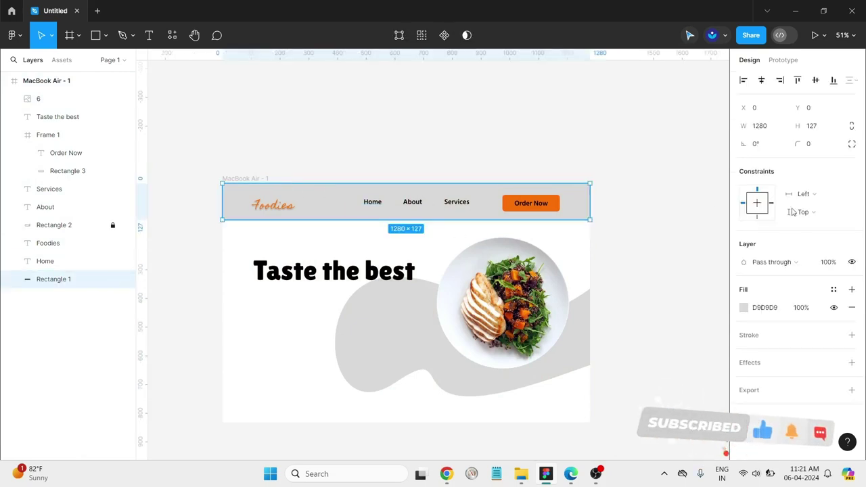
left_click(599, 249)
left_click(295, 280)
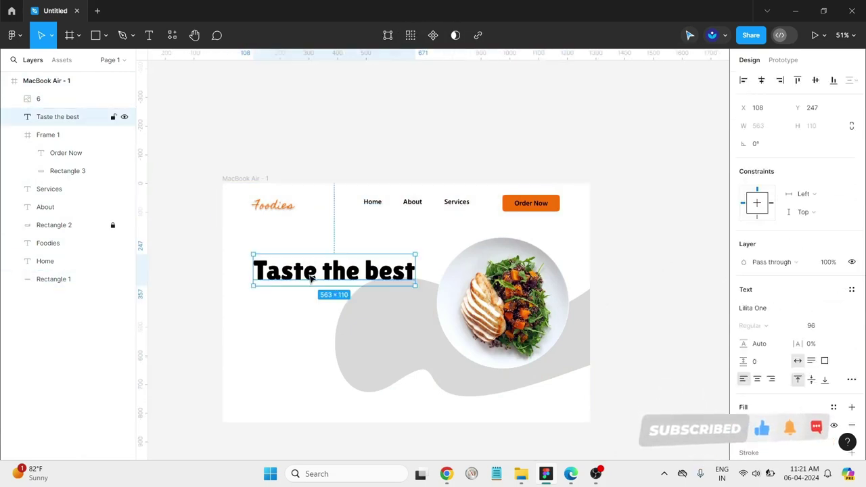
left_click_drag(310, 273, 311, 260)
Step: Nudge the food plate image slightly to the right
left_click(444, 288)
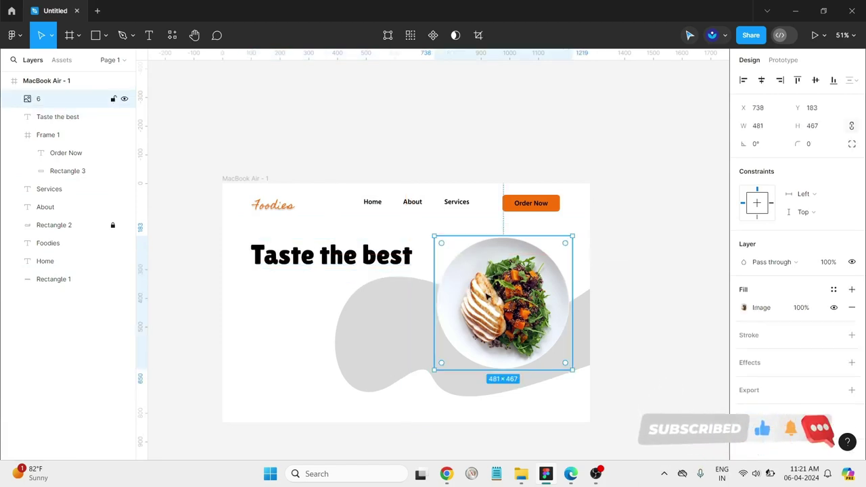
left_click_drag(502, 300, 520, 300)
left_click(400, 340)
Step: Unlock the grey blob and fill it with orange sampled from the food image
left_click(113, 225)
left_click(393, 388)
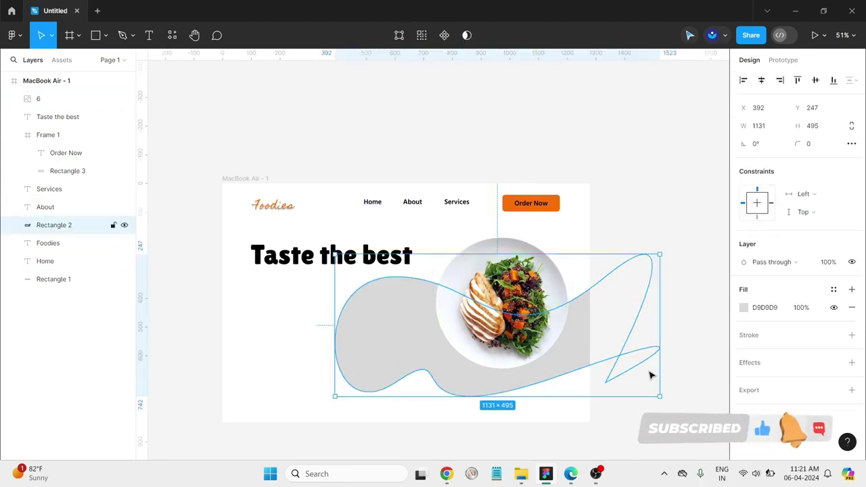
left_click(744, 308)
left_click(611, 325)
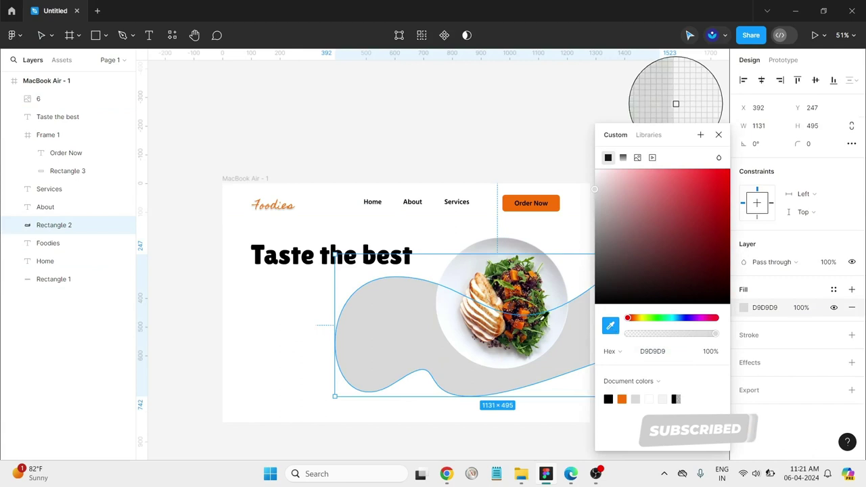
left_click(499, 317)
left_click(526, 417)
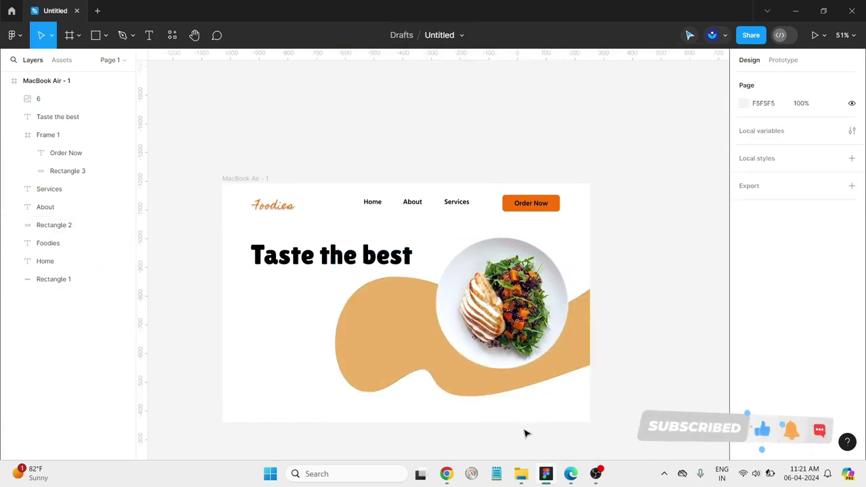
Step: Duplicate the orange blob and make the copy a deeper orange F49B2A
left_click(404, 336)
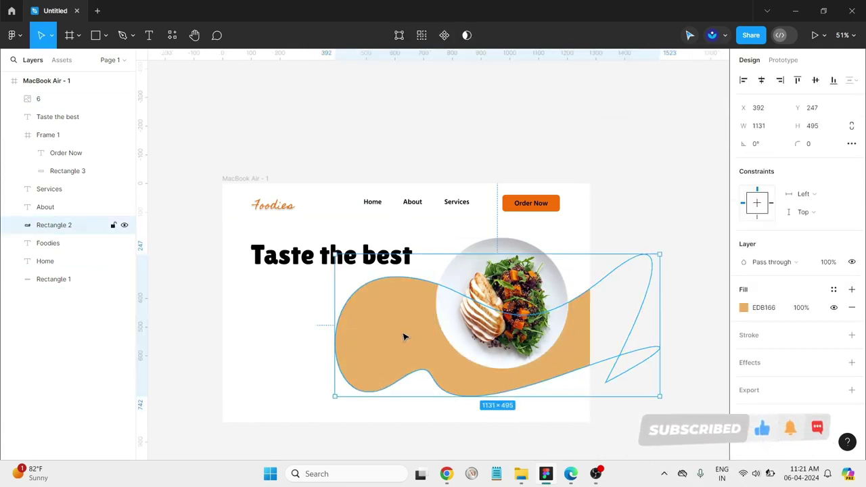
left_click_drag(405, 337, 418, 320)
left_click(725, 325)
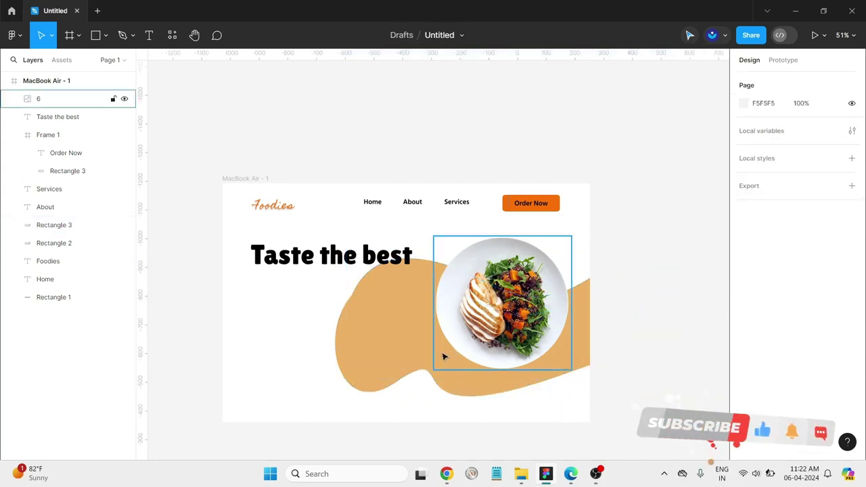
left_click(387, 344)
left_click(744, 308)
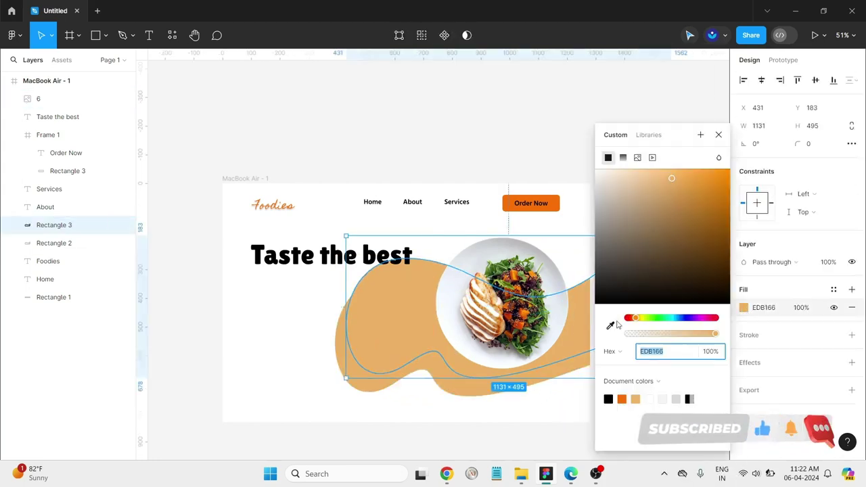
left_click_drag(680, 177, 708, 181)
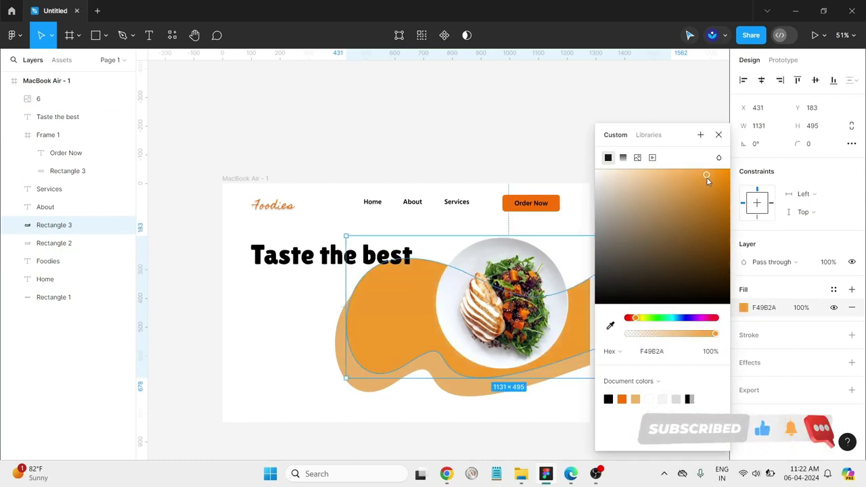
left_click(496, 146)
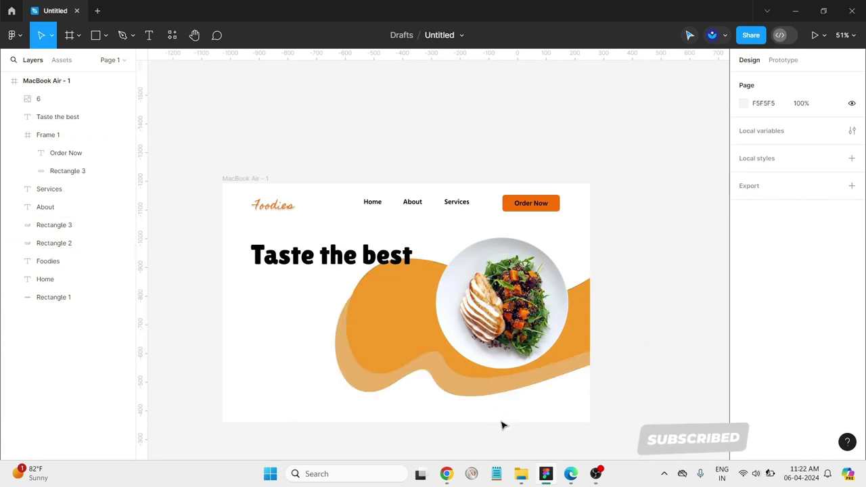
Step: Select both orange blobs and move them to the right together
left_click(365, 345)
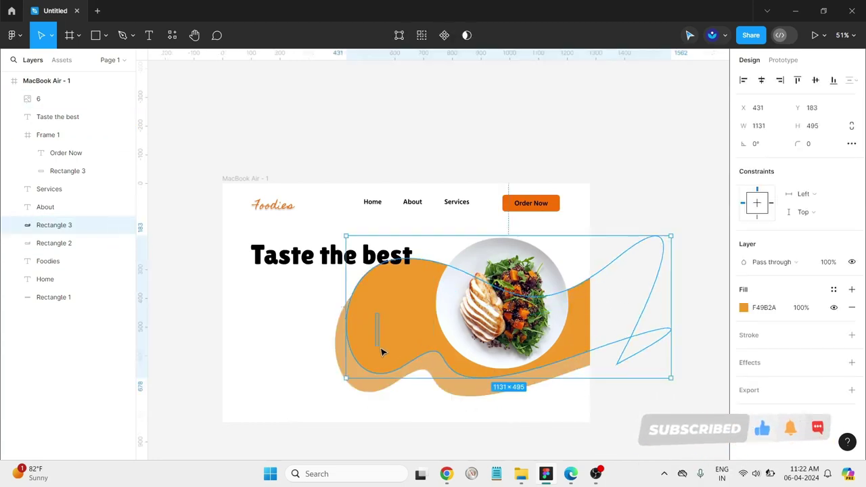
left_click(389, 396, "shift")
left_click_drag(381, 341, 427, 335)
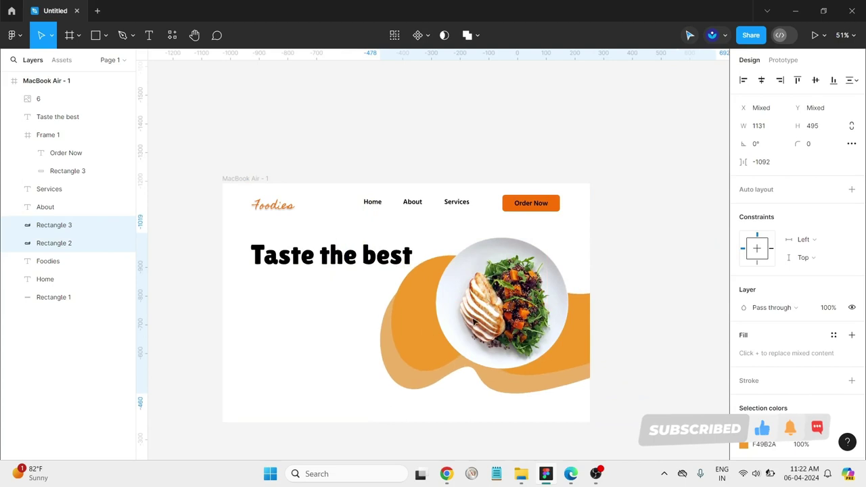
Step: Raise the salad plate up and to the right, and shift both blobs slightly
left_click(515, 316)
left_click_drag(513, 284, 531, 269)
left_click(404, 332)
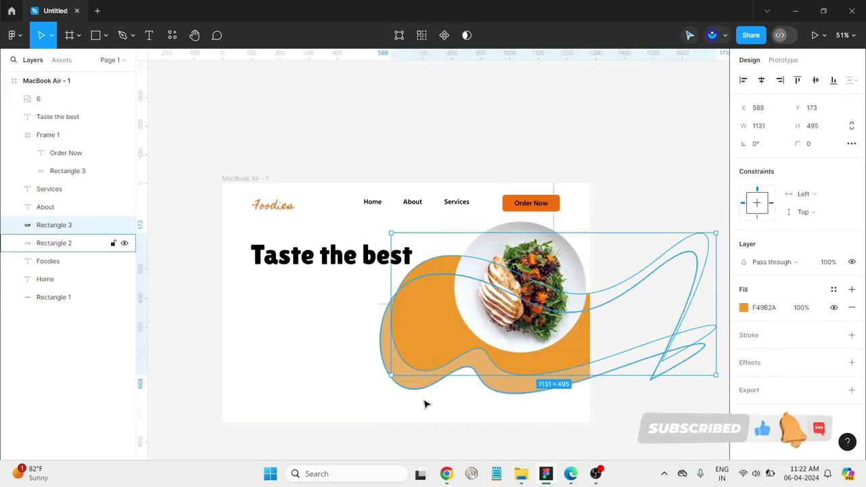
left_click(423, 408)
left_click_drag(370, 316, 384, 345)
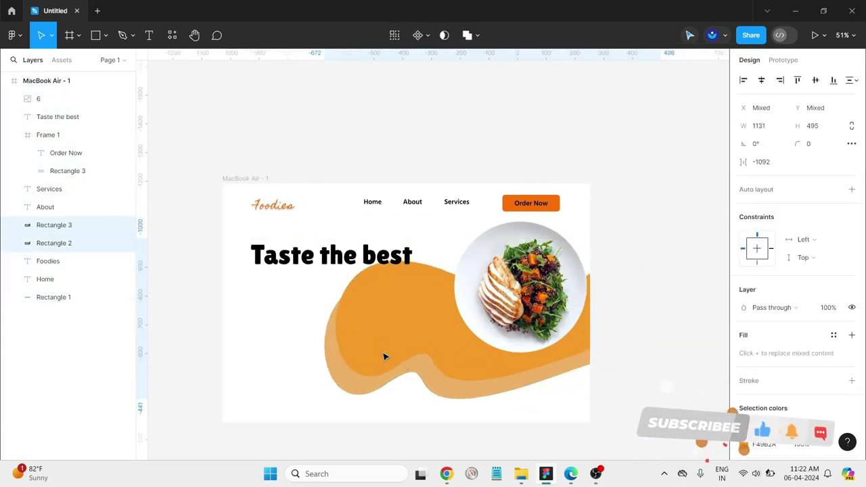
Step: Resize both blobs to 894×391, then open the deeper orange blob for path editing
left_click(508, 373)
left_click(436, 368, "shift")
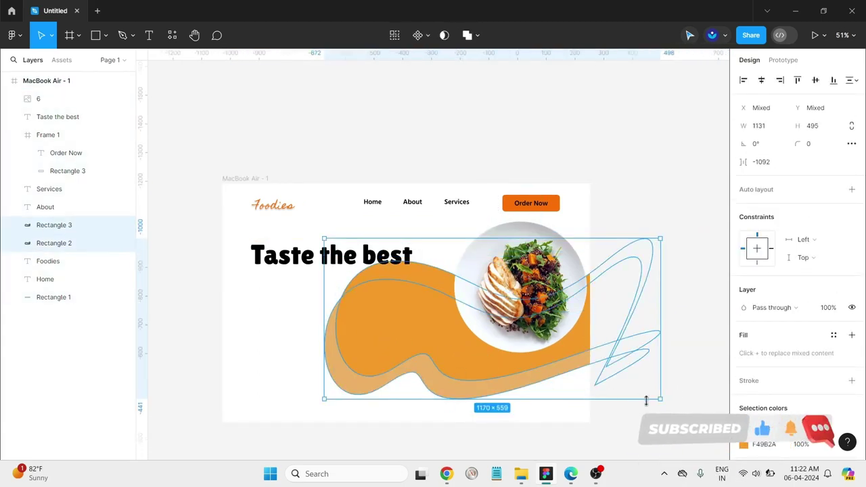
left_click_drag(656, 400, 589, 367)
mouse_move(389, 325)
left_mouse_down()
mouse_move(397, 327)
mouse_move(385, 331)
mouse_move(389, 340)
mouse_move(393, 334)
left_mouse_up()
left_click(390, 317)
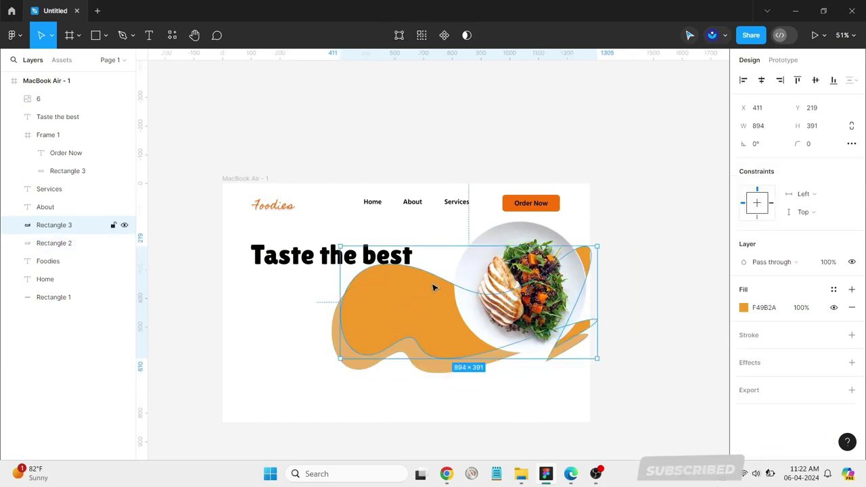
left_click(398, 34)
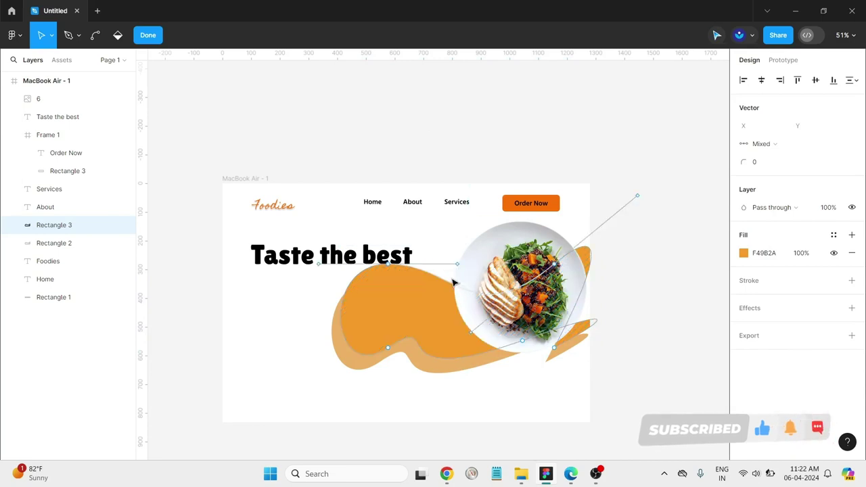
Step: Drag the deeper orange blob's points and curves so it sweeps up behind the plate's right side
left_click_drag(457, 268, 391, 352)
left_click_drag(376, 393, 268, 304)
left_click(445, 377, "shift")
left_click_drag(377, 394, 566, 381)
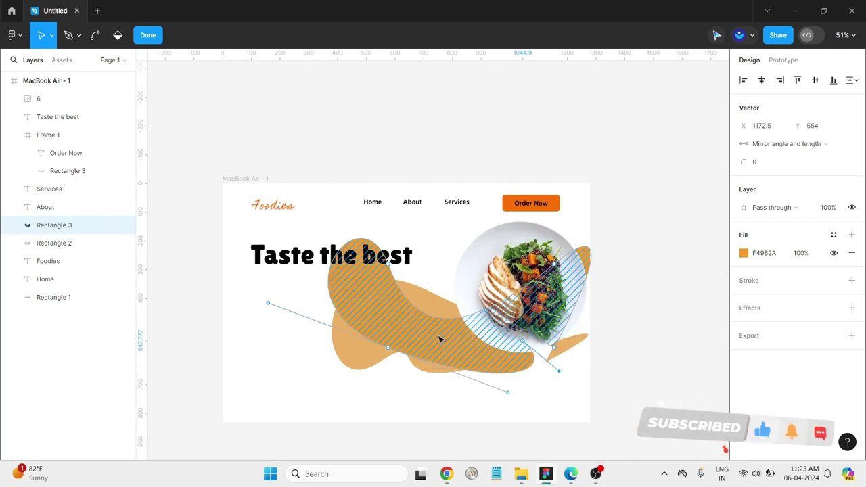
mouse_move(438, 339)
left_mouse_down()
mouse_move(473, 313)
mouse_move(488, 335)
mouse_move(511, 320)
left_mouse_up()
left_click(476, 398)
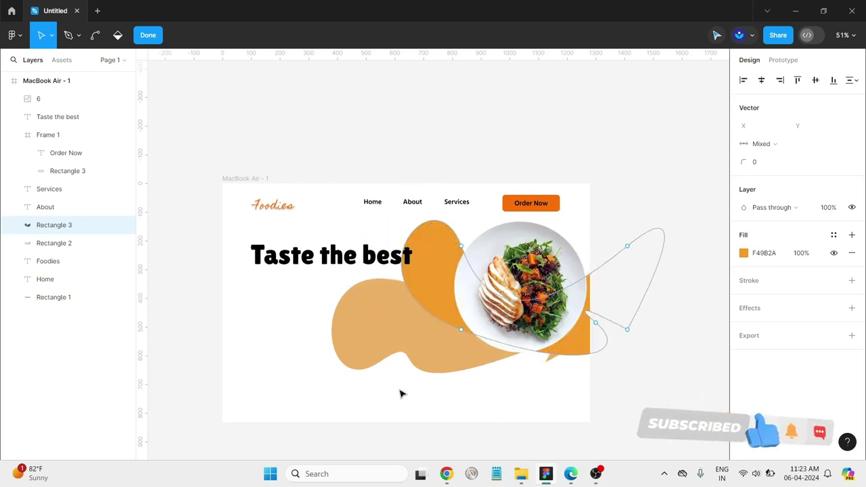
left_click(157, 35)
left_click(365, 325)
left_click(540, 426)
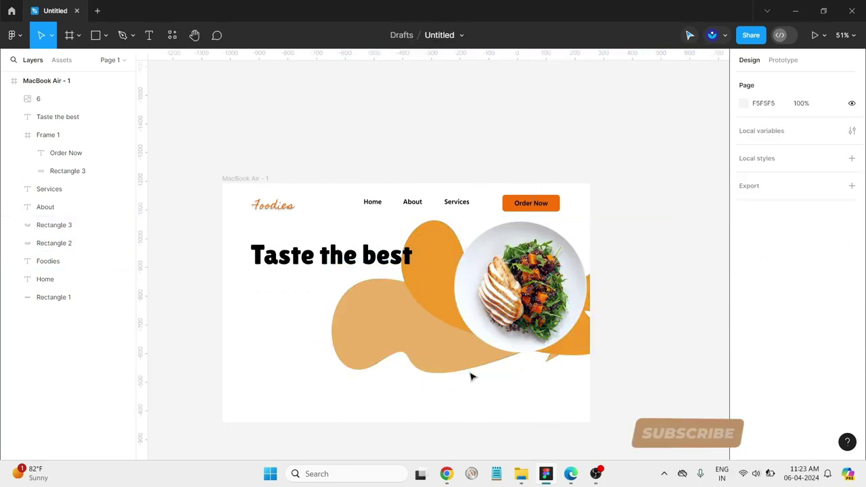
Step: Delete the lighter blob, move the swoosh to X 582, Y 302 and the plate to X 758, Y 206
left_click_drag(439, 358, 421, 400)
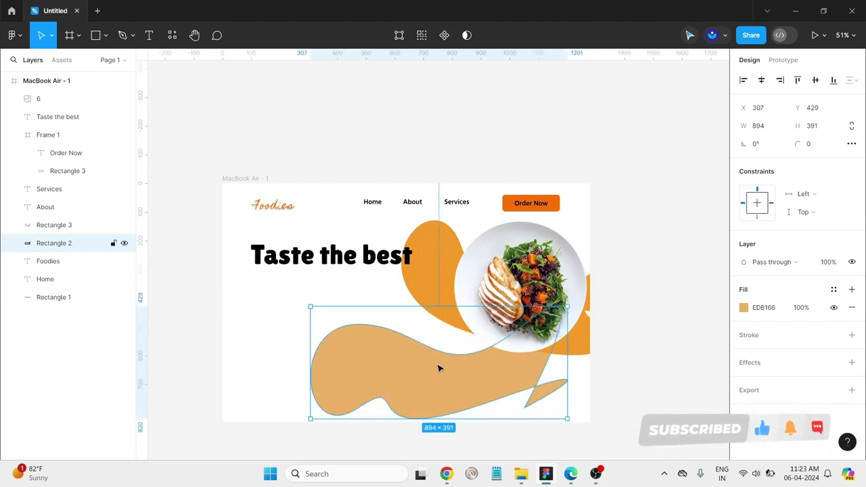
key("Delete")
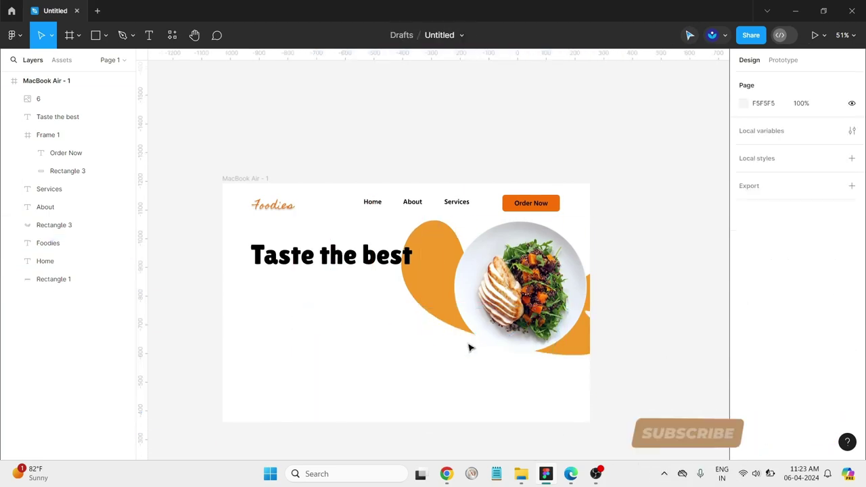
left_click(578, 342)
left_click_drag(410, 287, 436, 316)
left_click(521, 298)
left_click_drag(521, 298, 525, 318)
left_click(624, 301)
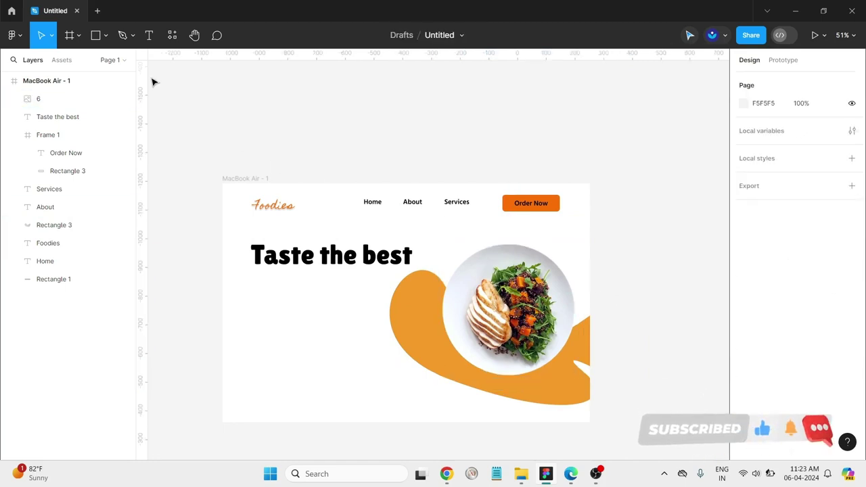
Step: Draw a new grey rectangle to the left of the orange swoosh
left_click(96, 36)
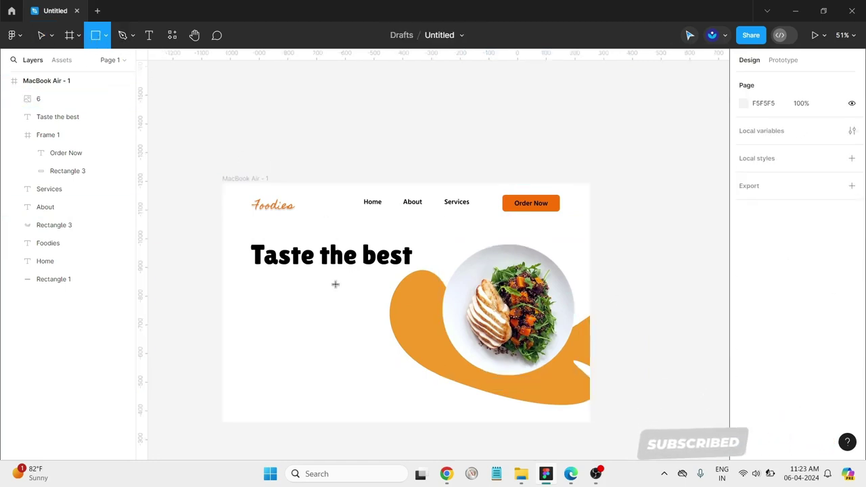
mouse_move(336, 284)
left_mouse_down()
mouse_move(379, 360)
mouse_move(404, 346)
left_mouse_up()
left_click(400, 34)
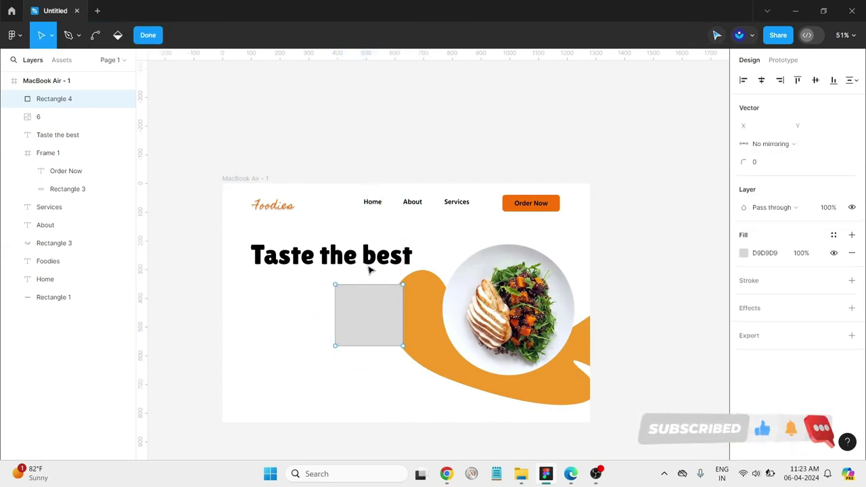
Step: Bend its corners and add a curved bottom midpoint to form a 372×385 teardrop
left_click(97, 36)
left_click_drag(335, 285, 338, 291)
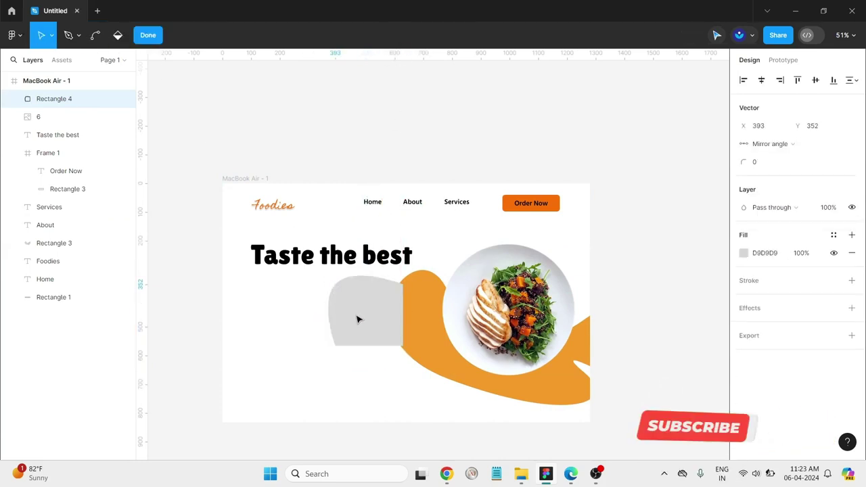
left_click(369, 347)
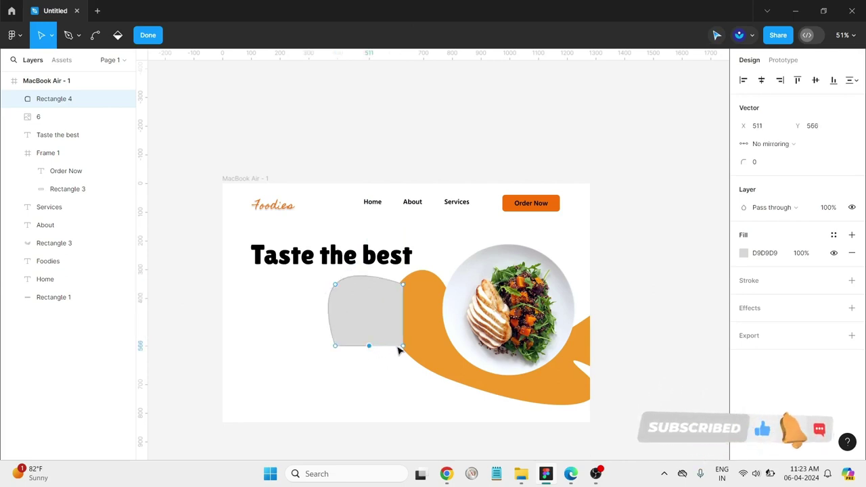
left_click_drag(404, 347, 427, 383)
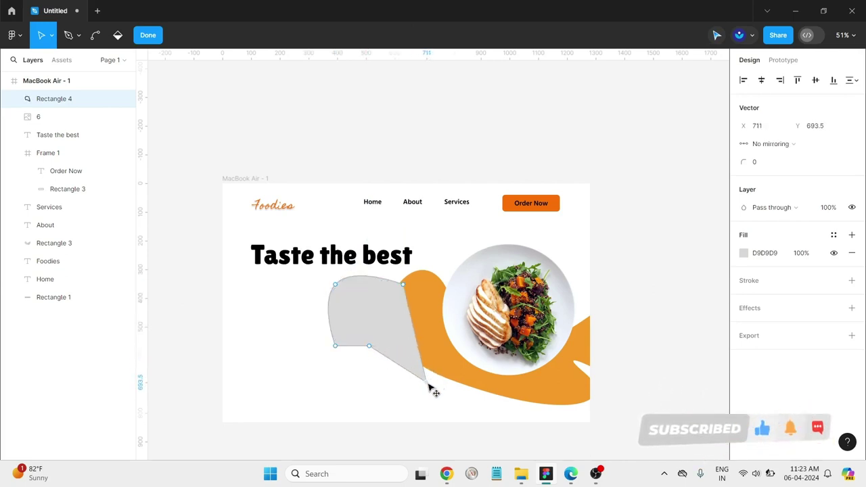
left_click(370, 346)
key("ctrl")
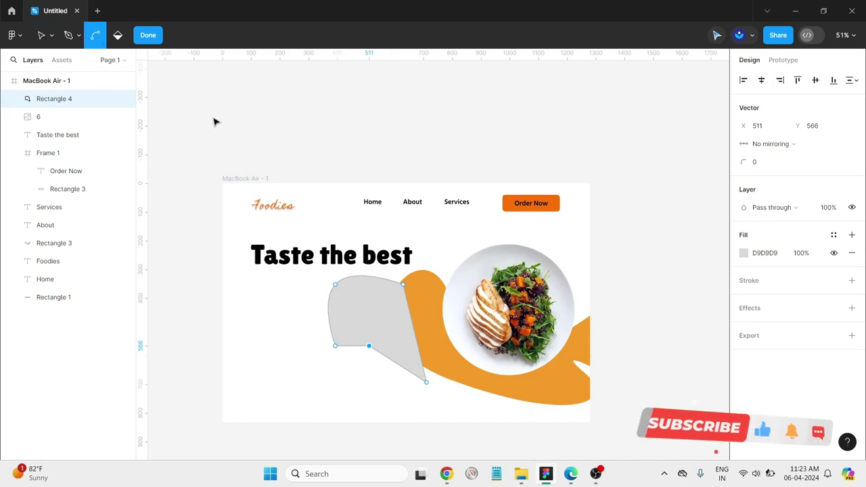
left_click_drag(369, 347, 345, 352)
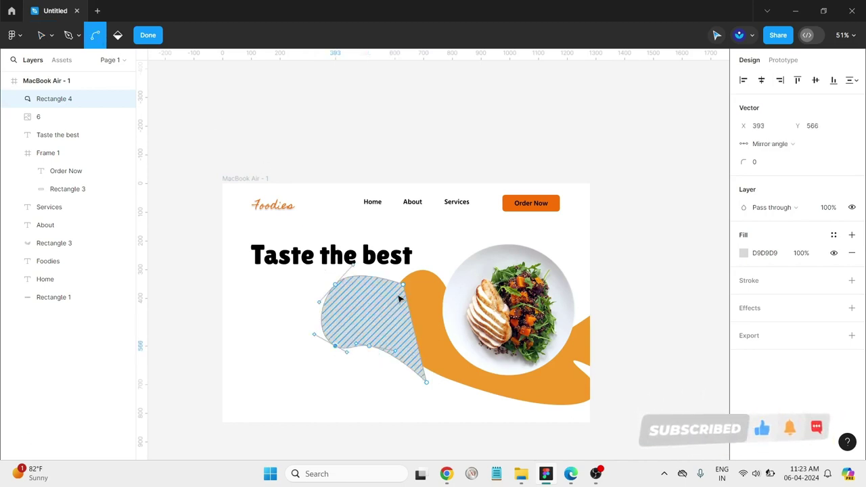
left_click_drag(404, 285, 400, 306)
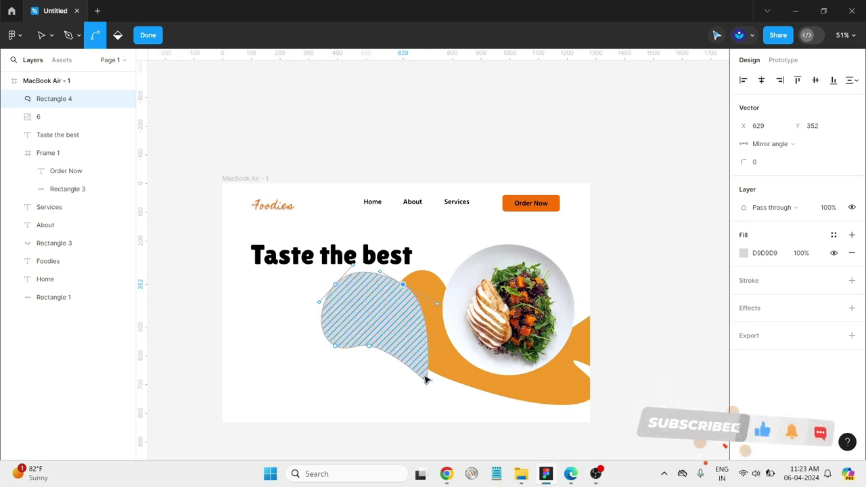
left_click(148, 35)
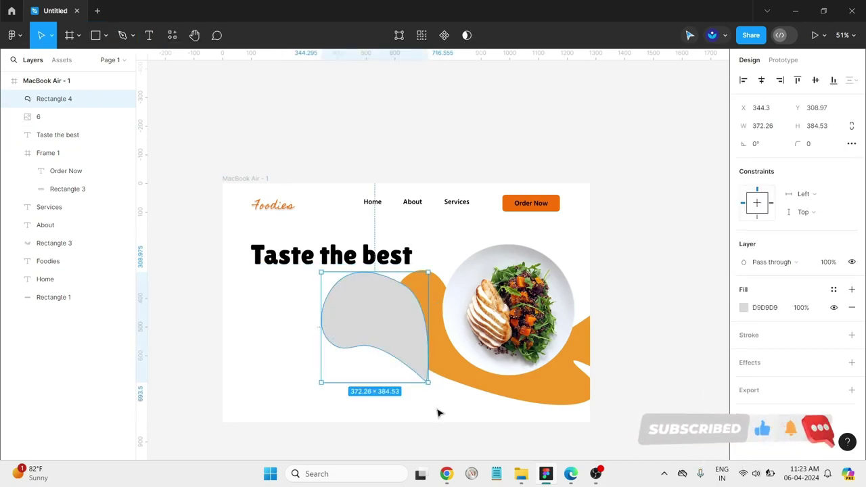
Step: Shrink the teardrop to a small 84×86 drop and fill it with the swoosh's orange F49B2A
left_click_drag(428, 384, 444, 258)
left_click(744, 309)
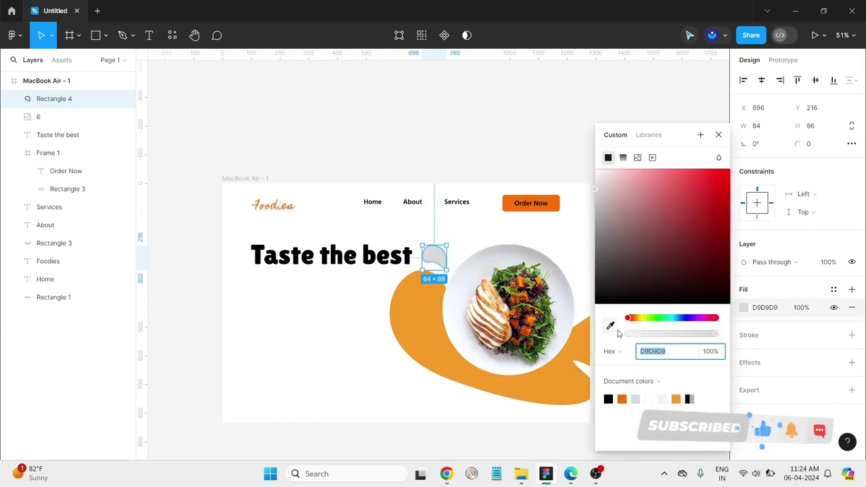
left_click(610, 325)
left_click(421, 304)
left_click(424, 420)
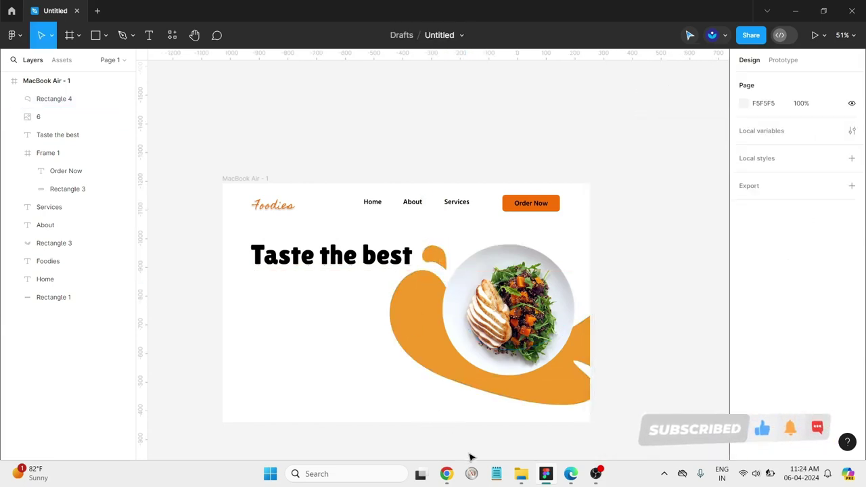
Step: Duplicate the drop near the plate, rotate it -90° and place it on the frame's right edge
left_click(434, 255)
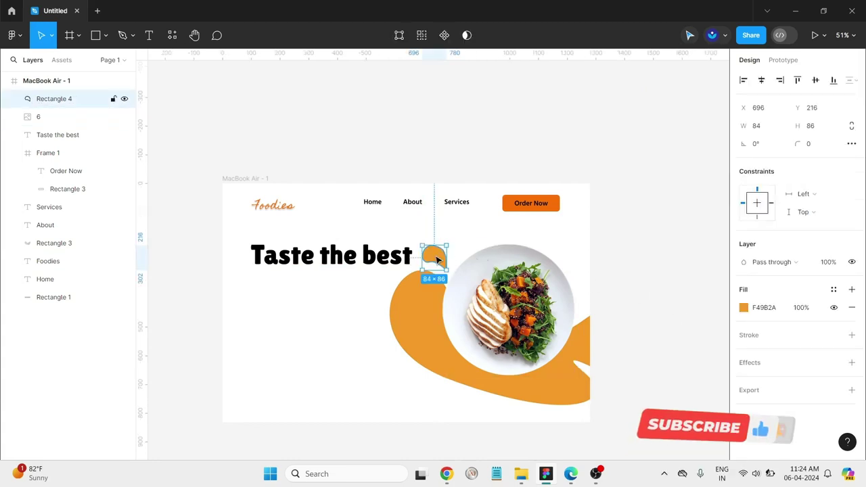
left_click_drag(434, 255, 608, 271)
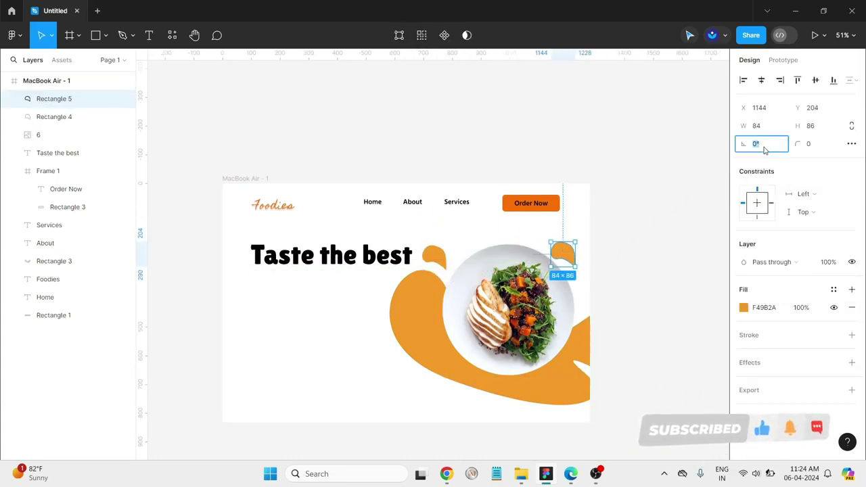
type("-90")
key("Return")
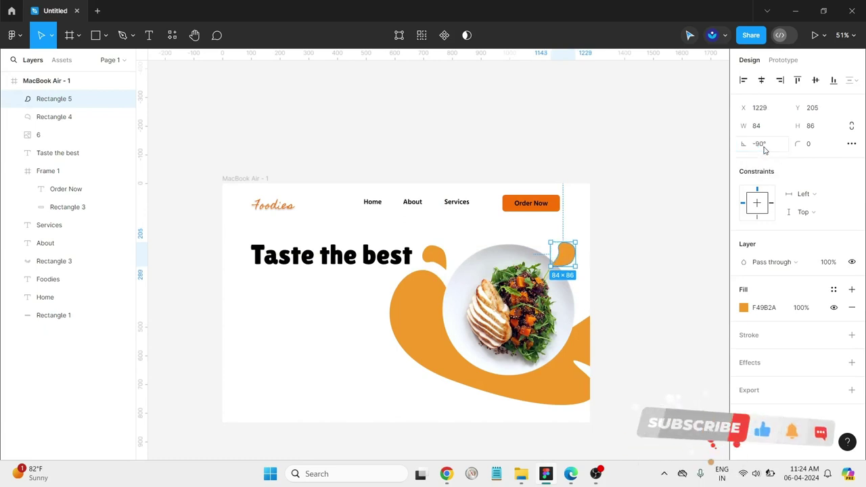
left_click_drag(572, 256, 586, 291)
left_click(618, 313)
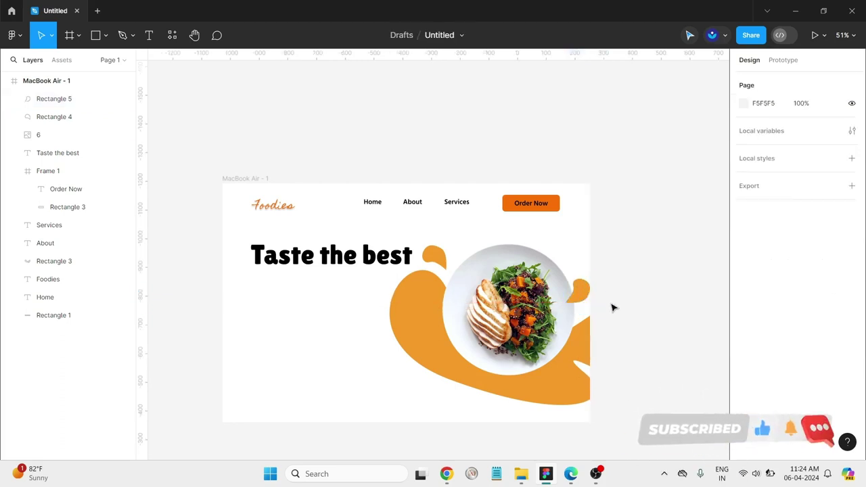
Step: Move Rectangle 5 below the Taste the best heading in the layer order
left_click(576, 289)
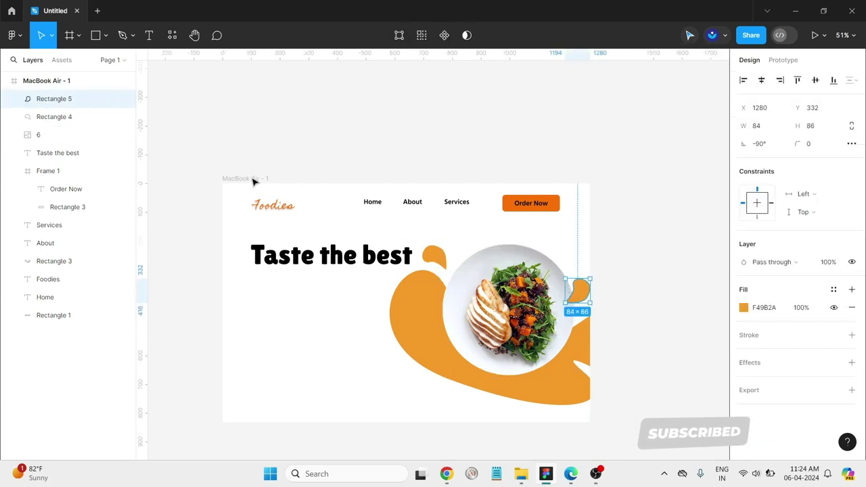
left_click_drag(61, 101, 62, 163)
left_click(644, 215)
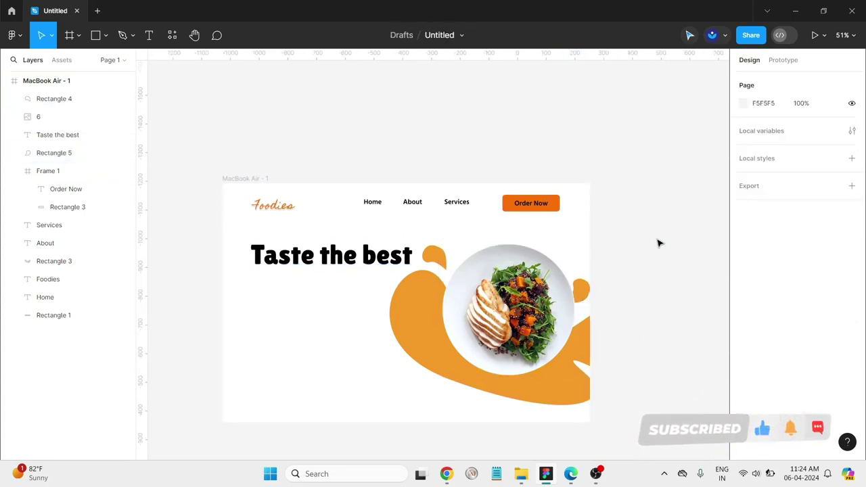
Step: Add a smaller 37×38 copy of the drop up and right, and lower the Taste the best heading
left_click(438, 257)
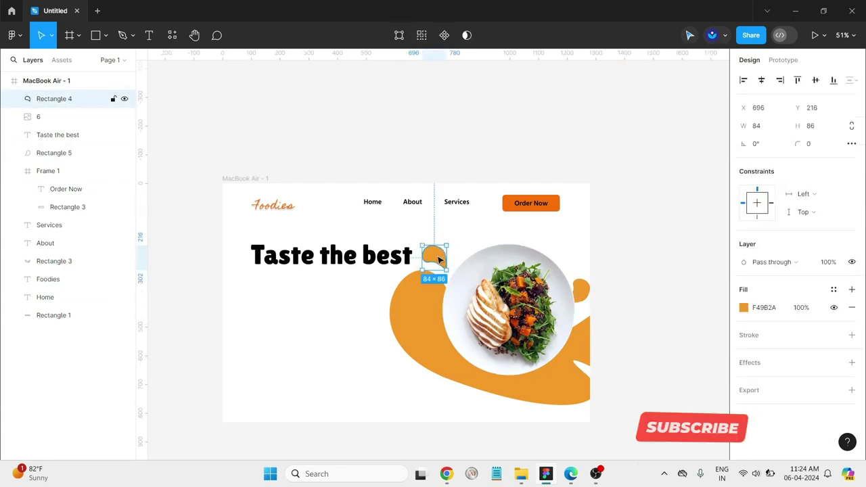
mouse_move(439, 260)
left_mouse_down("alt")
mouse_move(459, 241)
mouse_move(451, 234)
mouse_move(452, 250)
left_mouse_up("alt")
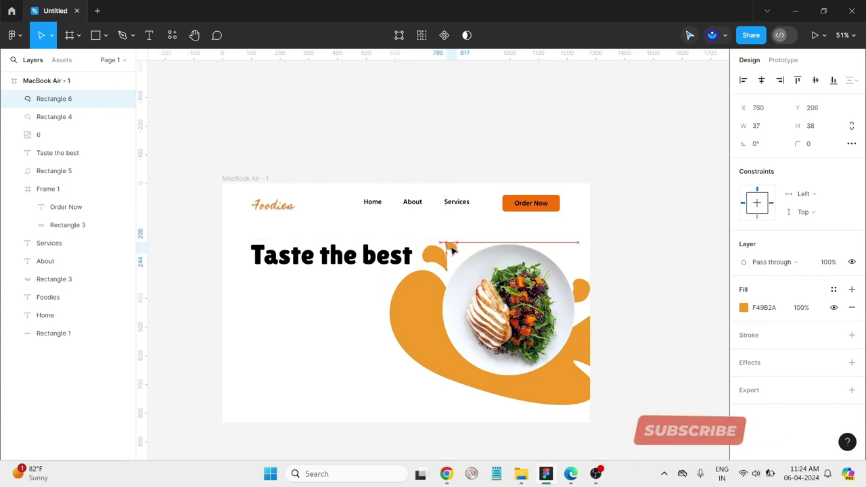
left_click(509, 240)
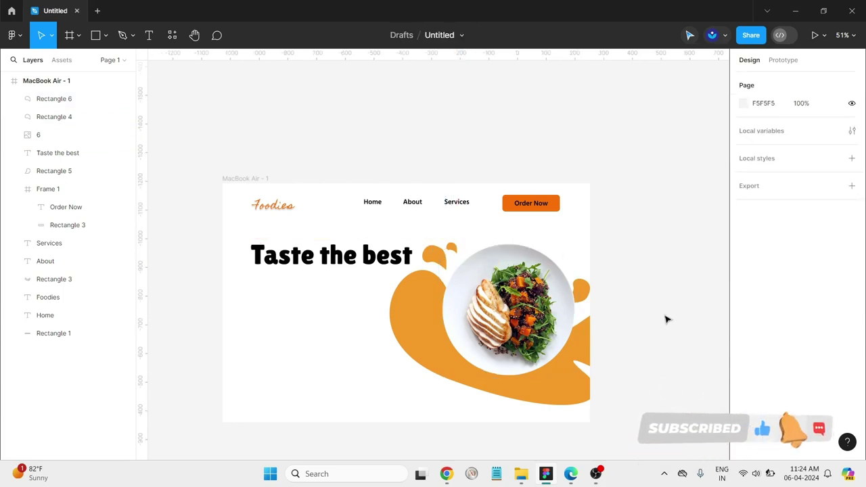
mouse_move(329, 255)
left_mouse_down()
mouse_move(329, 264)
mouse_move(328, 255)
left_mouse_up()
Step: Show the MacBook Air - 1 frame's column grid and align the Taste the best heading to it
left_click(242, 180)
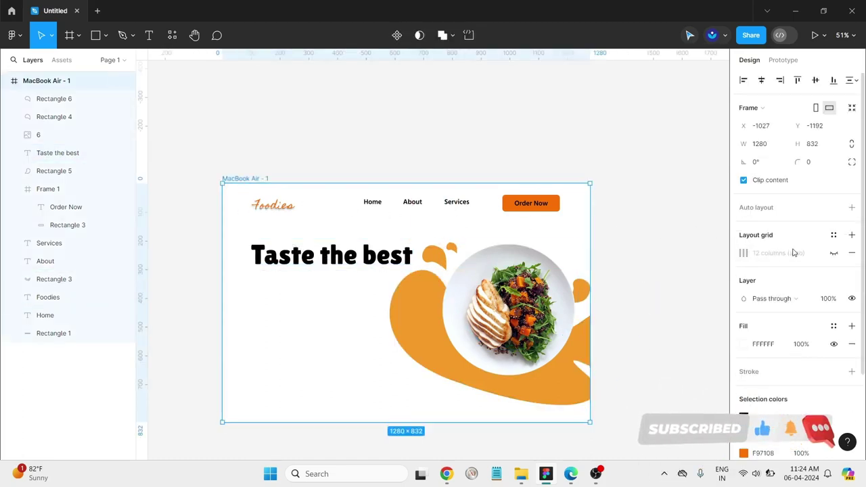
left_click(834, 254)
left_click(306, 258)
left_click_drag(316, 263, 320, 261)
left_click(320, 290)
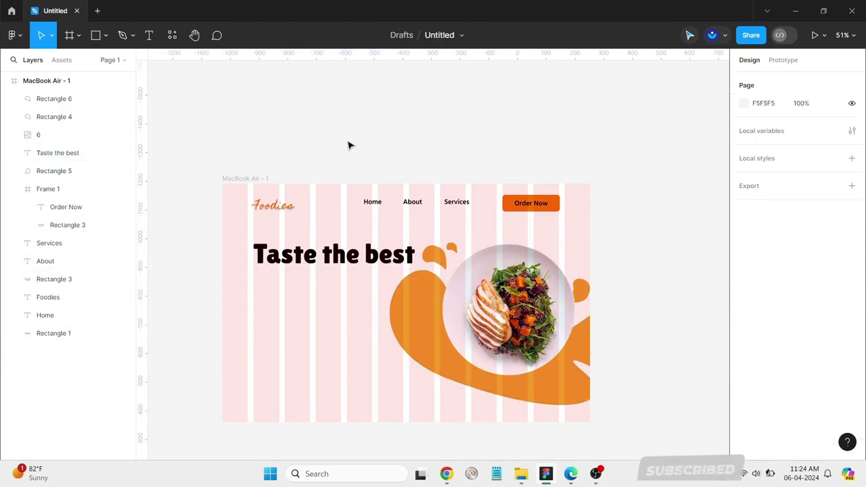
Step: Place a trial text box below the heading, check the font list, then discard it
left_click(149, 35)
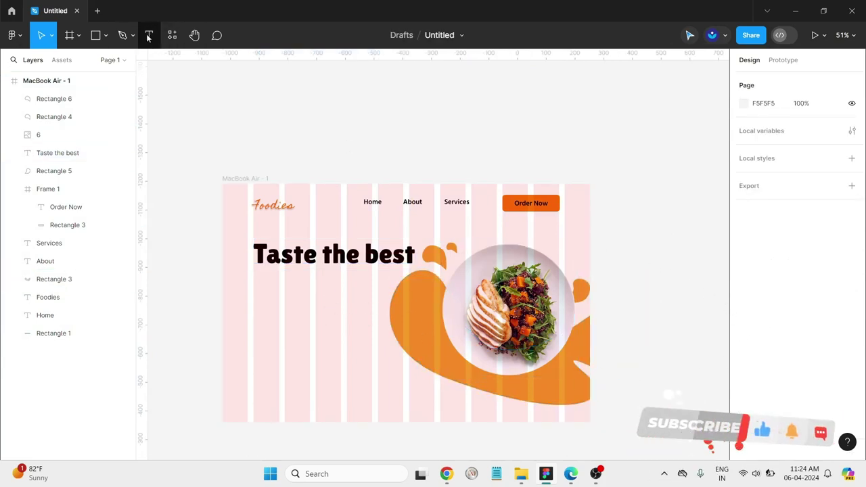
left_click(268, 279)
left_click(752, 308)
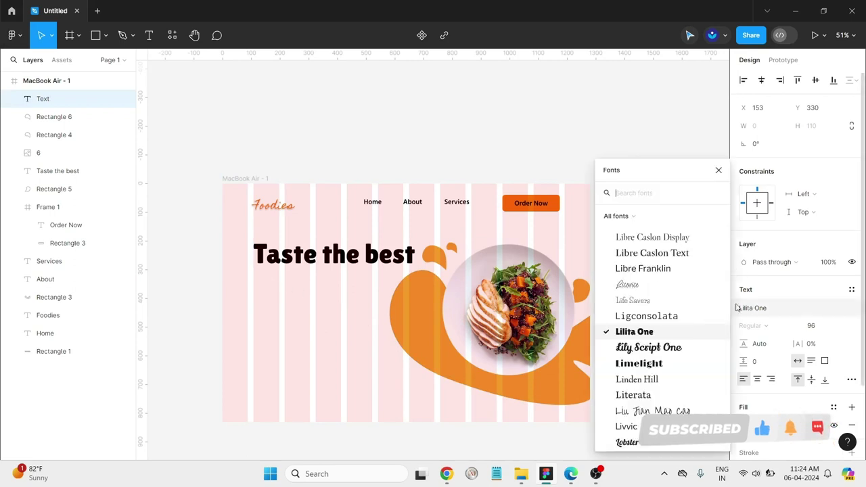
left_click(666, 268)
left_click(245, 288)
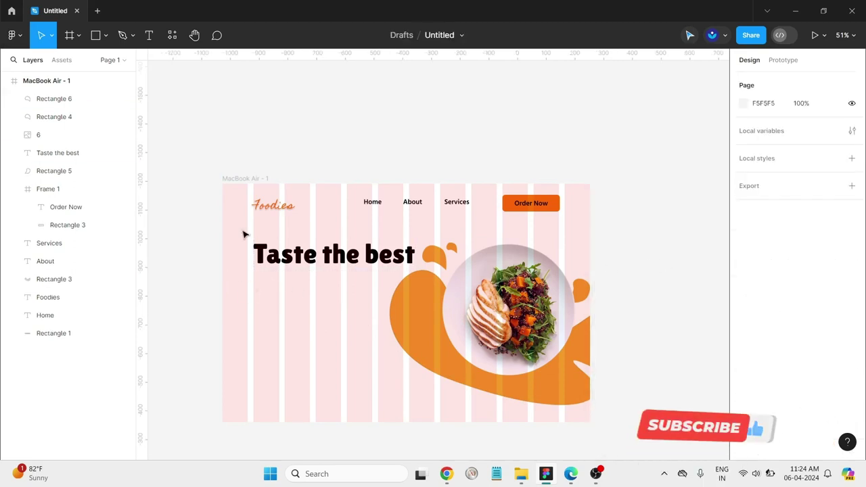
left_click(149, 36)
Step: Type 'Enjoy the food with your family' in a new text box below the heading
left_click(258, 295)
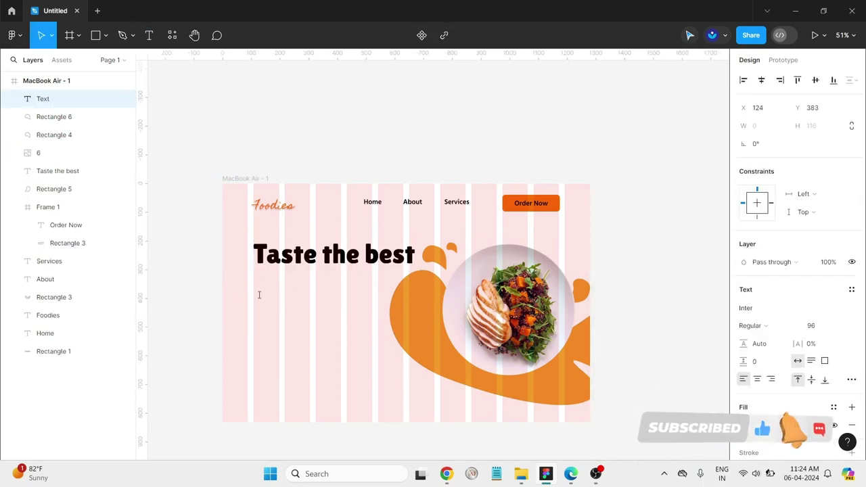
type("T")
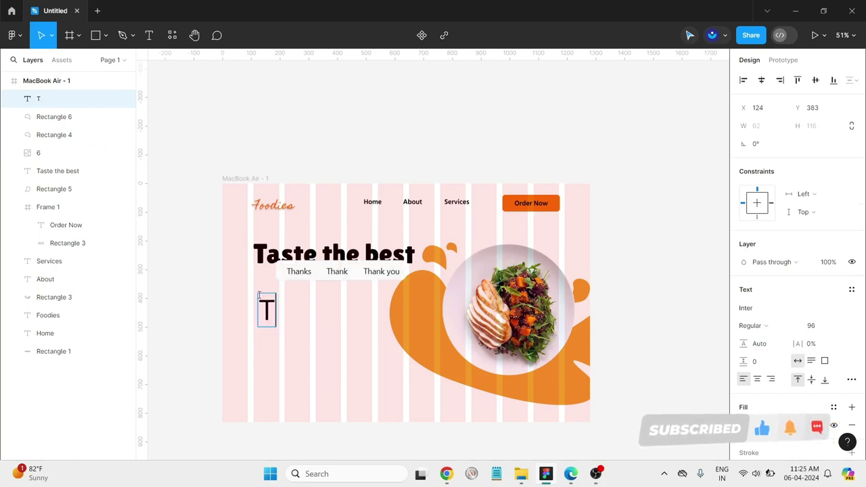
key("BackSpace")
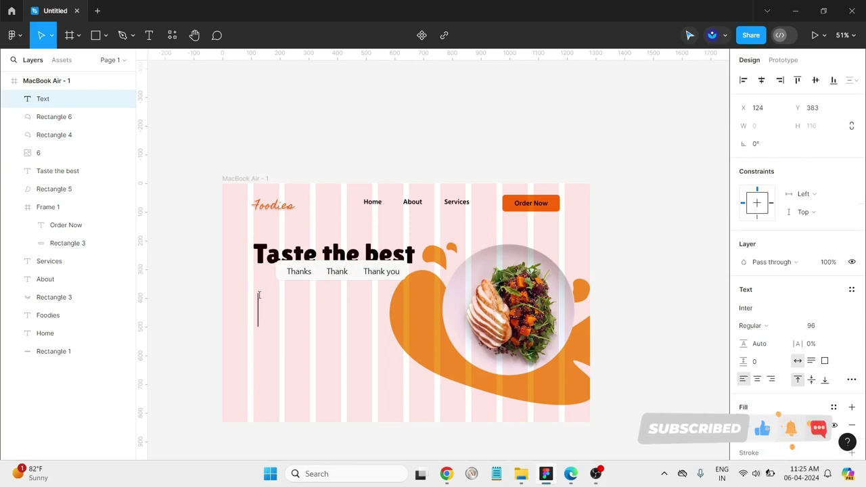
type("Enjoy the f")
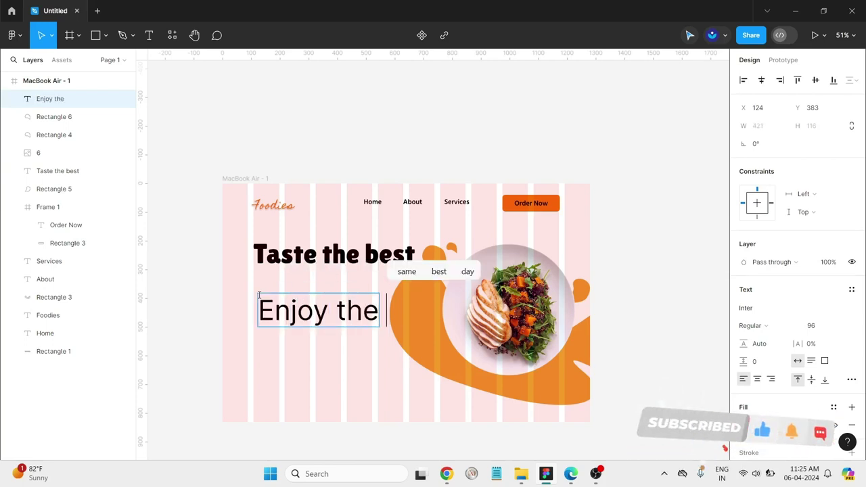
type("oo")
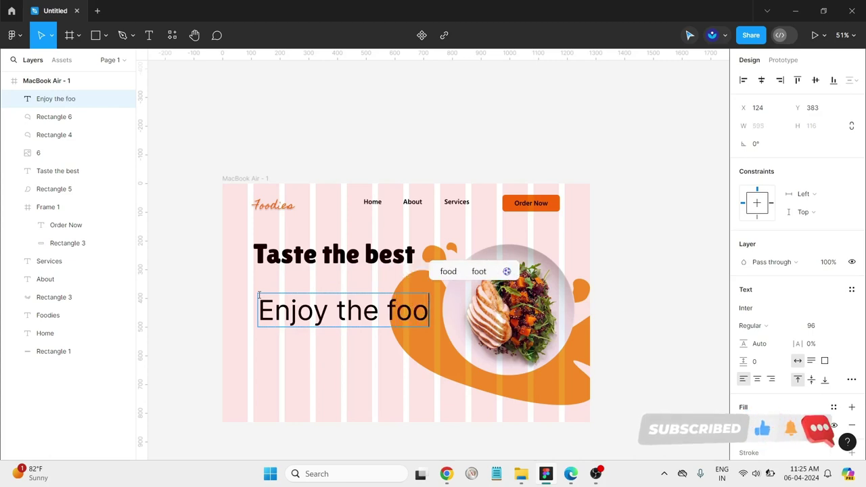
type("d with")
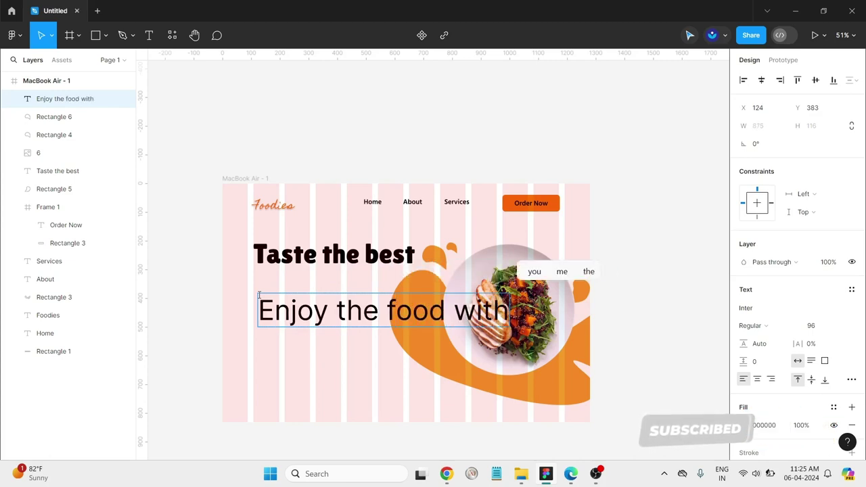
type(" your family")
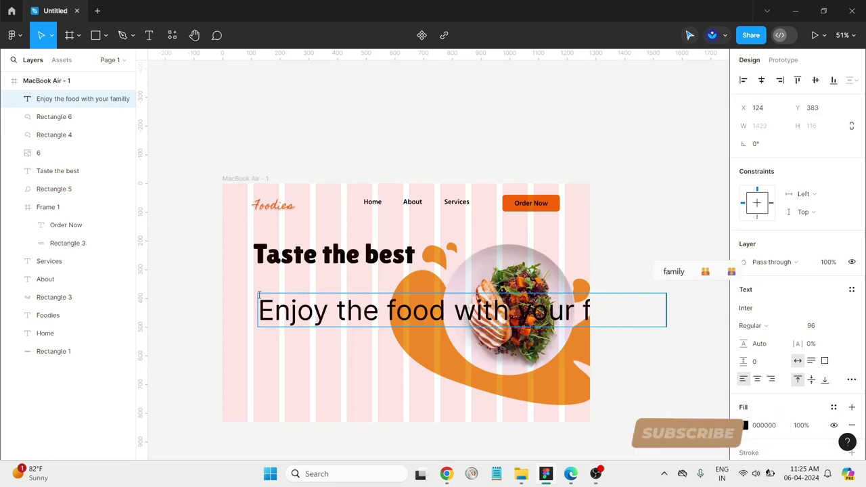
key("Escape")
left_click_drag(361, 323, 268, 409)
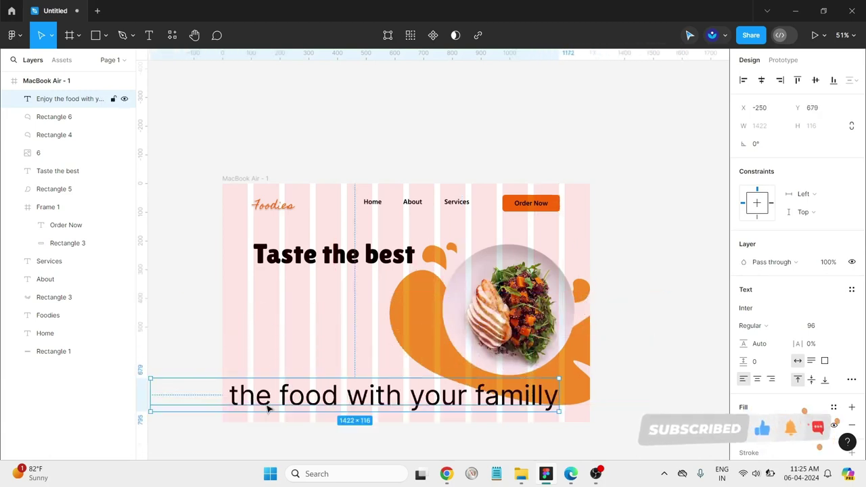
Step: Fix the typo so the subheading reads 'family' instead of 'familly'
double_click(548, 401)
left_click(542, 397)
key("BackSpace")
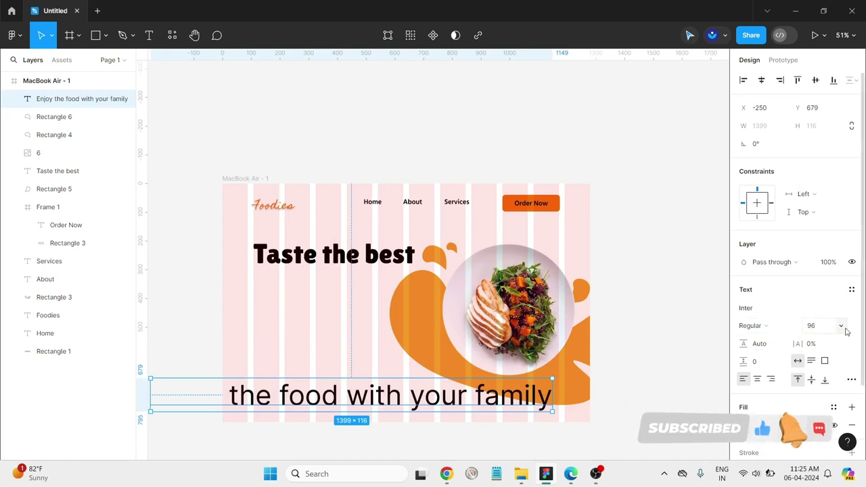
Step: Set the subheading to font size 24 and place it under the Taste the best heading
left_click(839, 327)
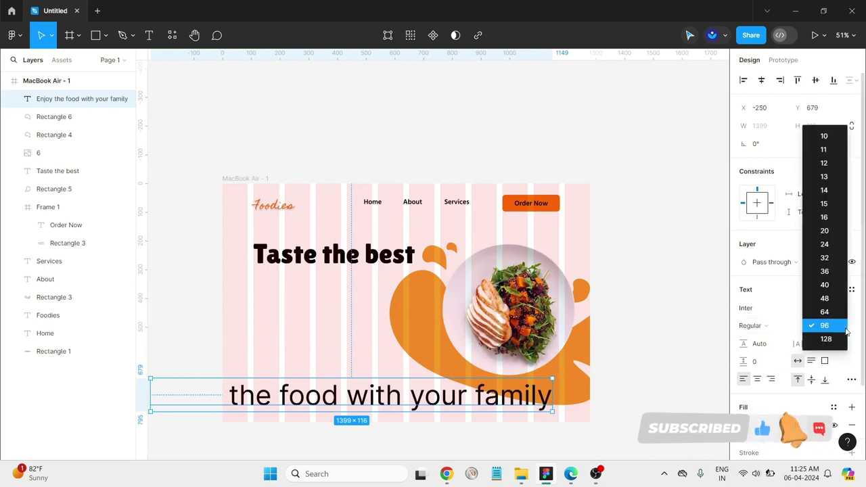
left_click(820, 259)
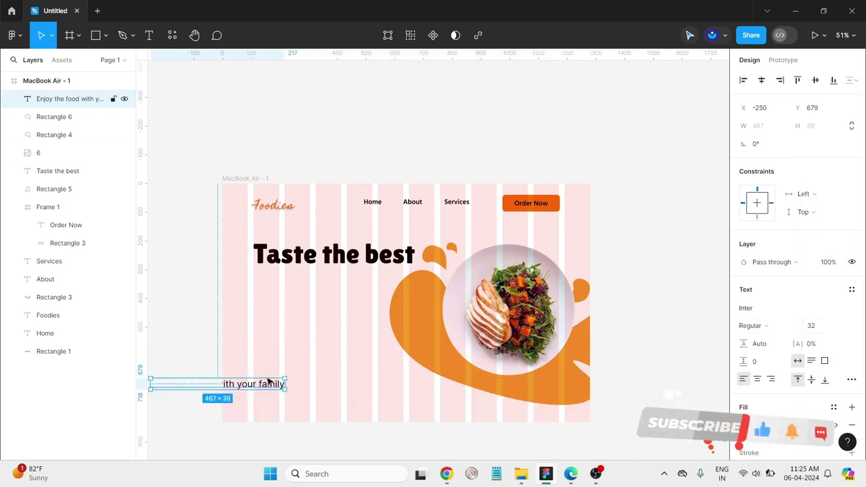
left_click_drag(260, 385, 363, 281)
left_click(330, 319)
left_click(331, 279)
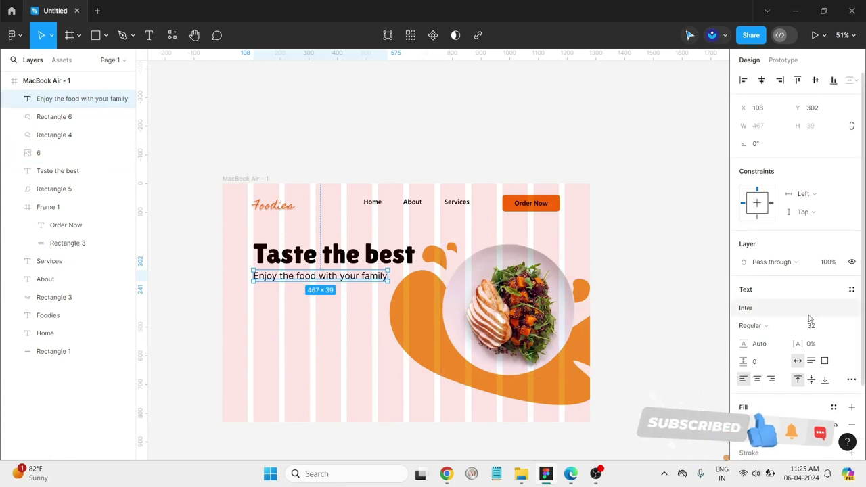
left_click(840, 325)
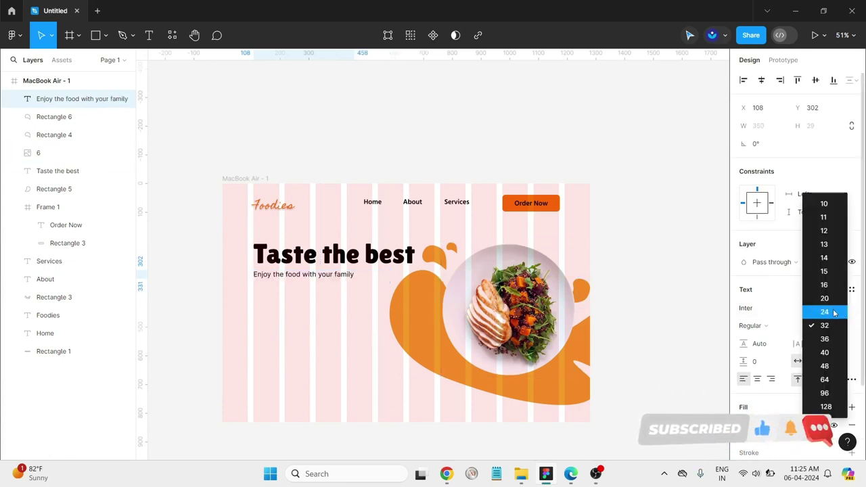
left_click(834, 312)
left_click(333, 333)
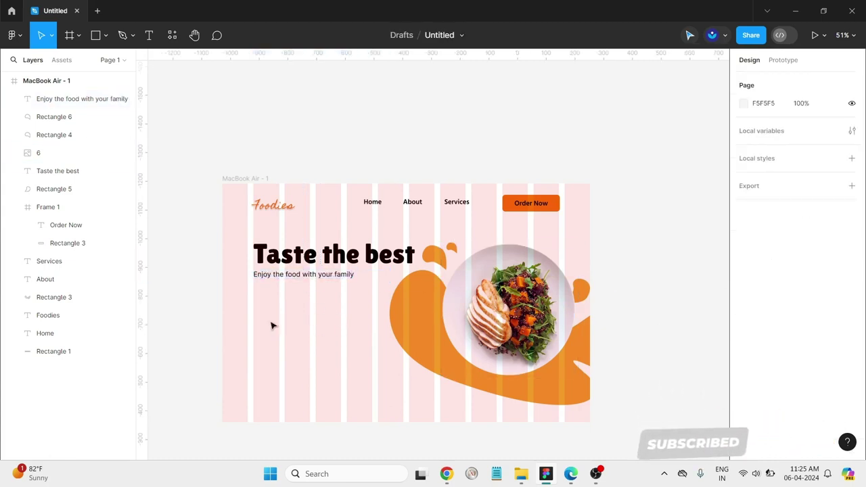
Step: Draw two small grey card rectangles side by side below the subheading
left_click(149, 36)
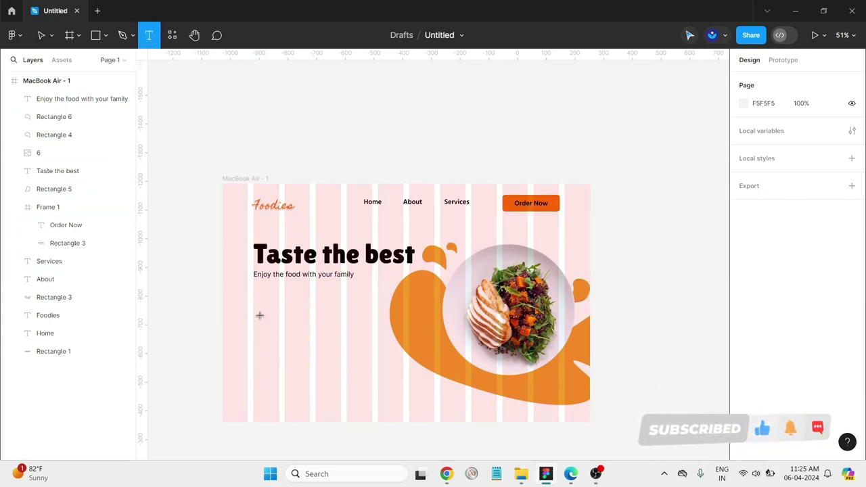
left_click_drag(256, 314, 306, 370)
key("Escape")
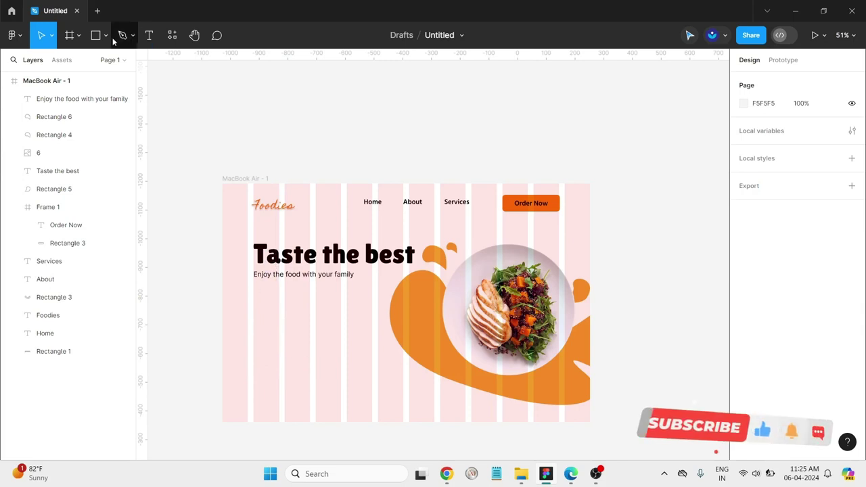
left_click(90, 42)
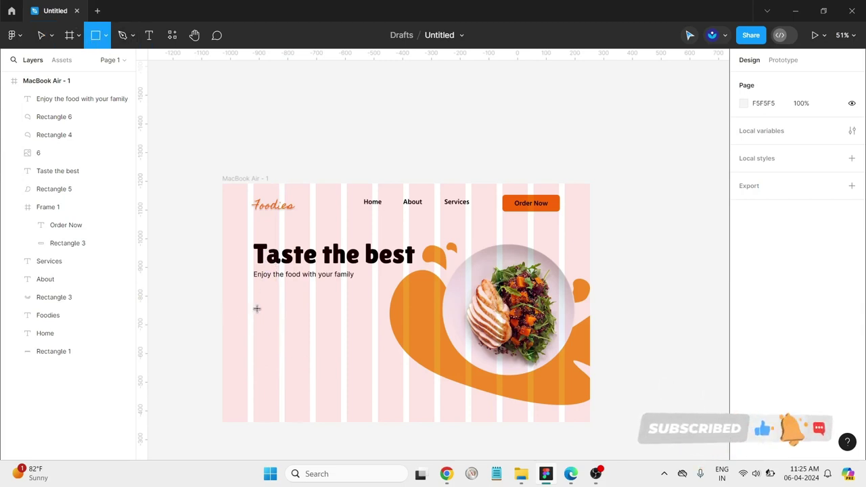
left_click_drag(253, 308, 304, 345)
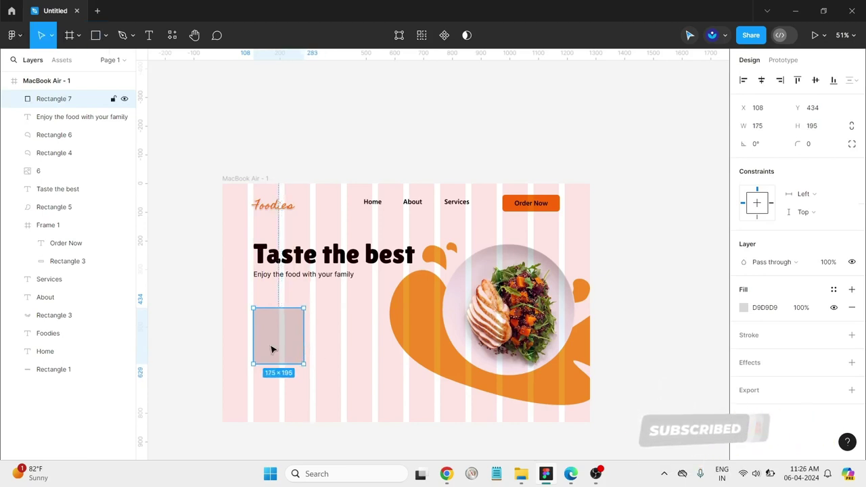
left_click_drag(272, 349, 341, 349)
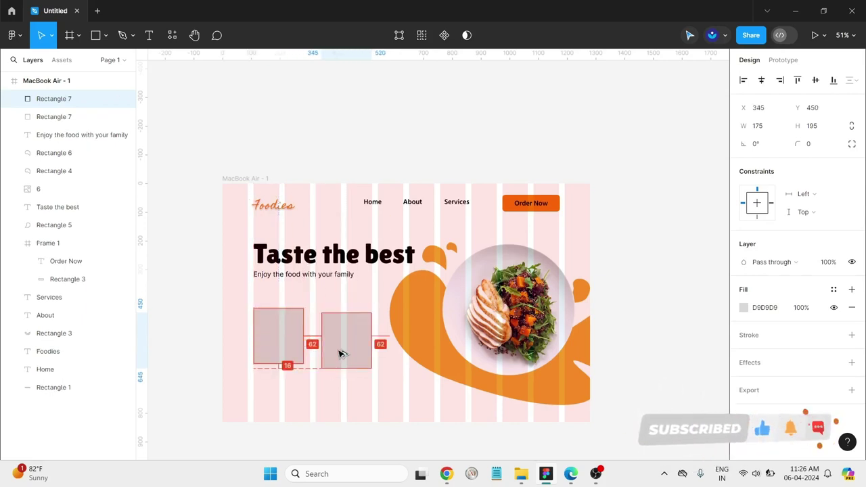
left_click_drag(342, 349, 341, 350)
left_click(377, 402)
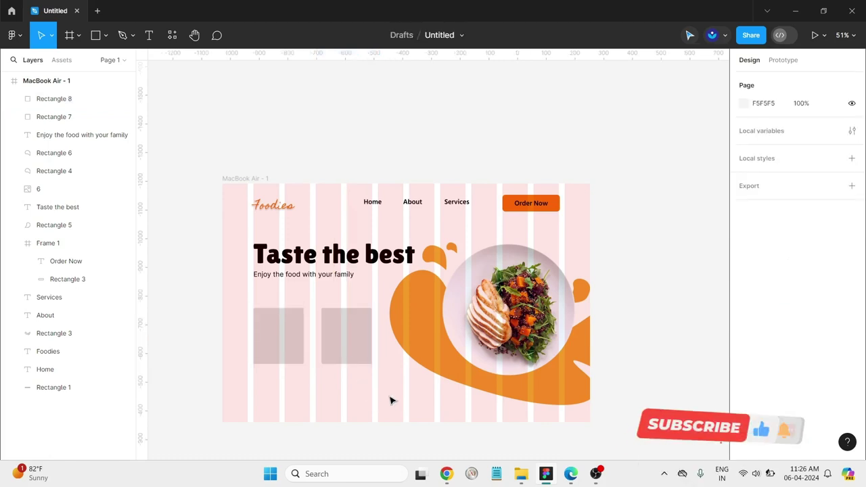
Step: Move the tagline so it sits at X 108 just below the Taste the best heading
left_click(279, 278)
left_click_drag(283, 278, 298, 281)
left_click(340, 298)
left_click(322, 300)
left_click(296, 276)
Step: Change the 'Enjoy the food with your family' tagline from Regular to Medium weight
left_click(312, 285)
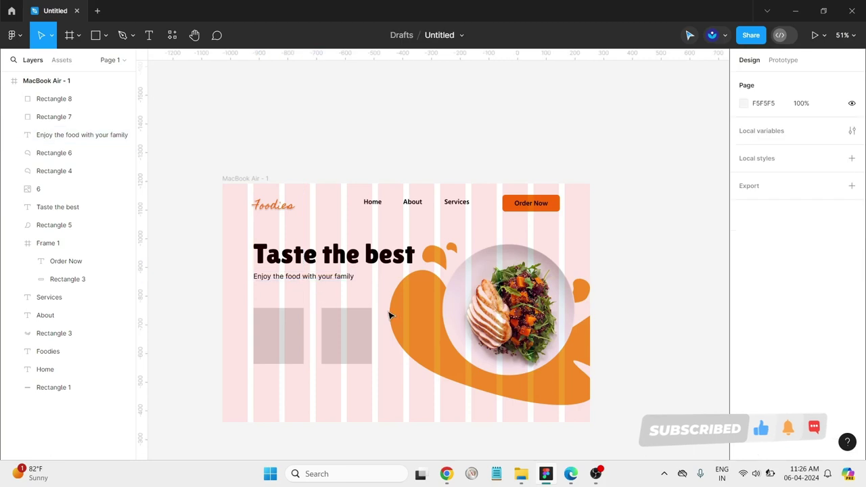
left_click(340, 277)
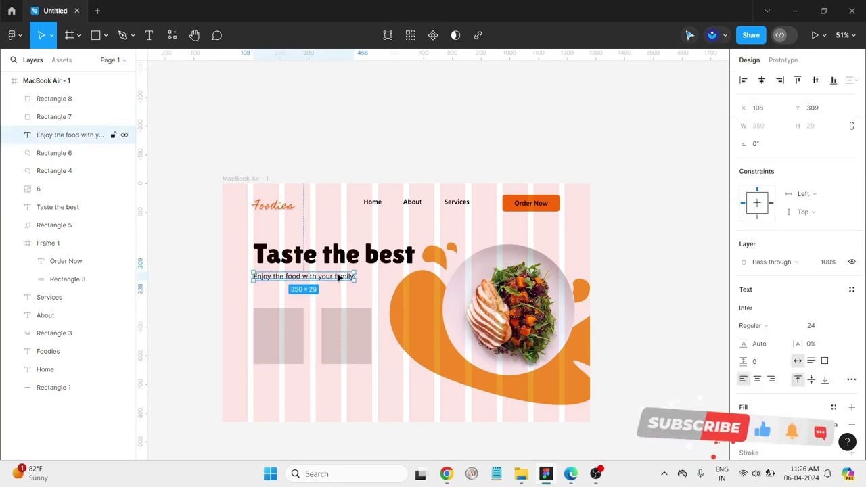
left_click(776, 328)
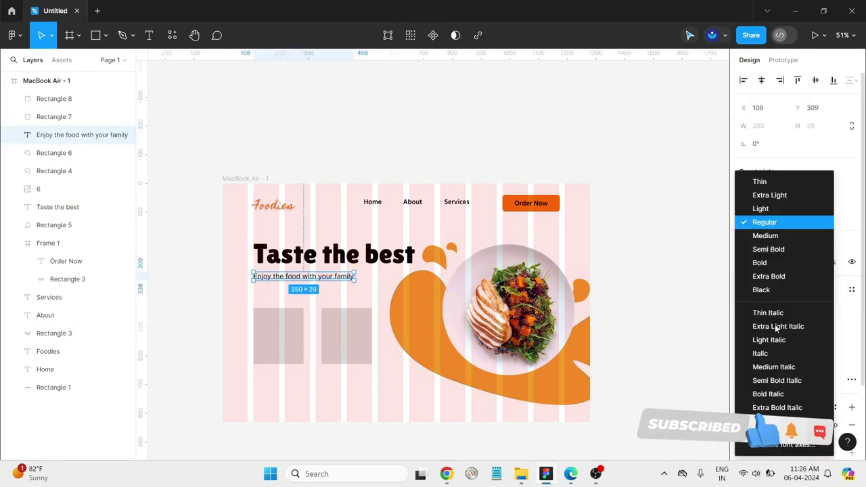
left_click(767, 236)
left_click(682, 323)
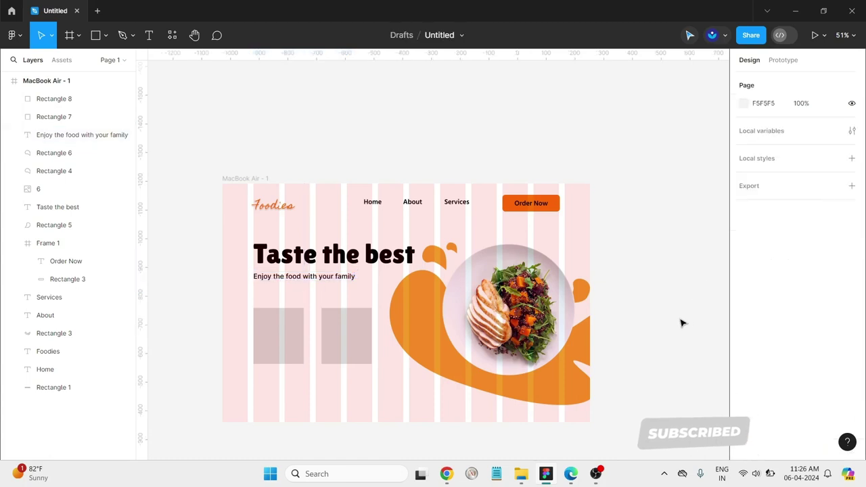
Step: Give the left grey card, Rectangle 7, a corner radius of 10
left_click(359, 334)
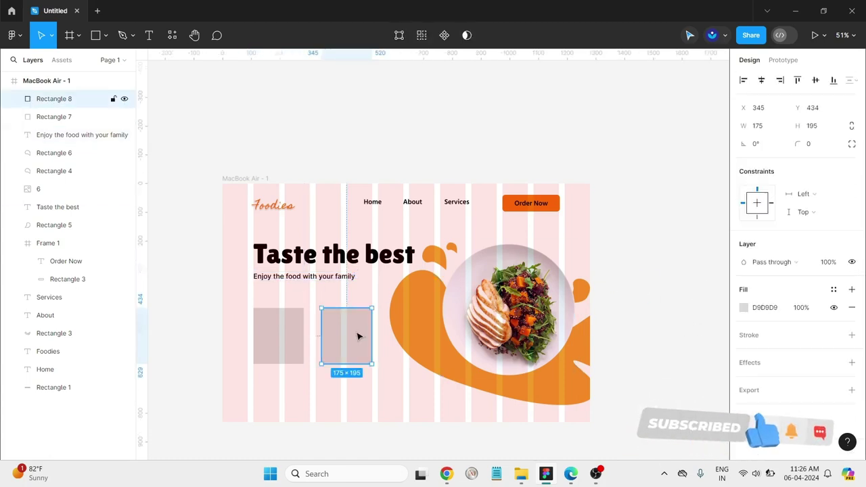
scroll(316, 304, "up", 5)
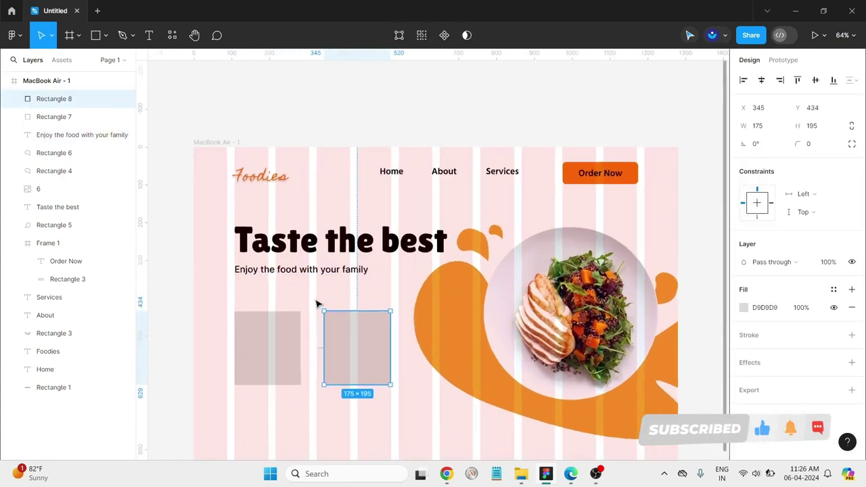
scroll(257, 362, "up", 2)
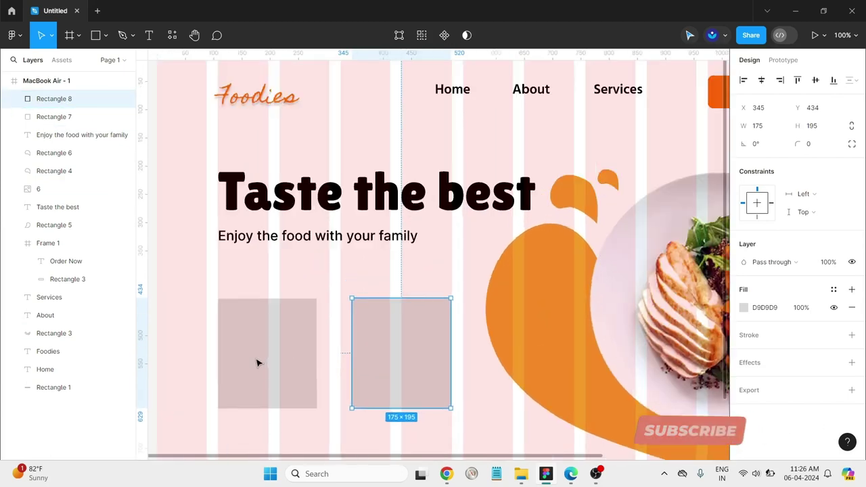
left_click(258, 362)
left_click(819, 143)
type("10")
key("Return")
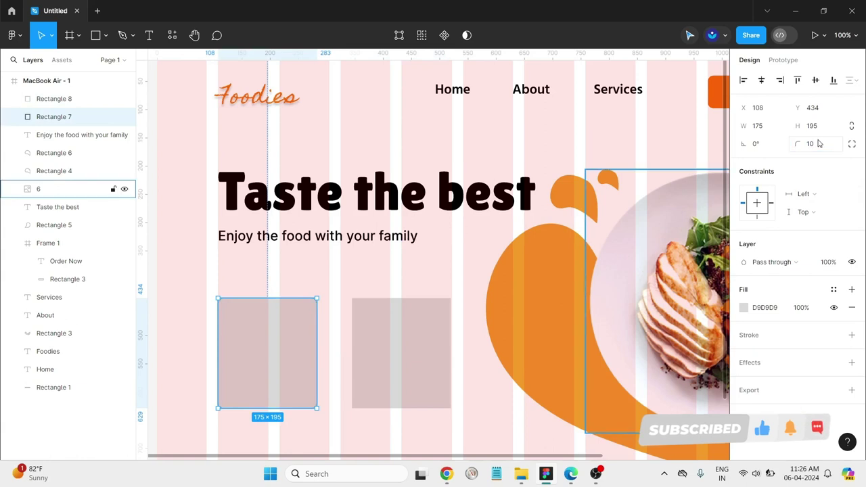
Step: Set the second grey card, Rectangle 8, to the same corner radius of 10
left_click(437, 338)
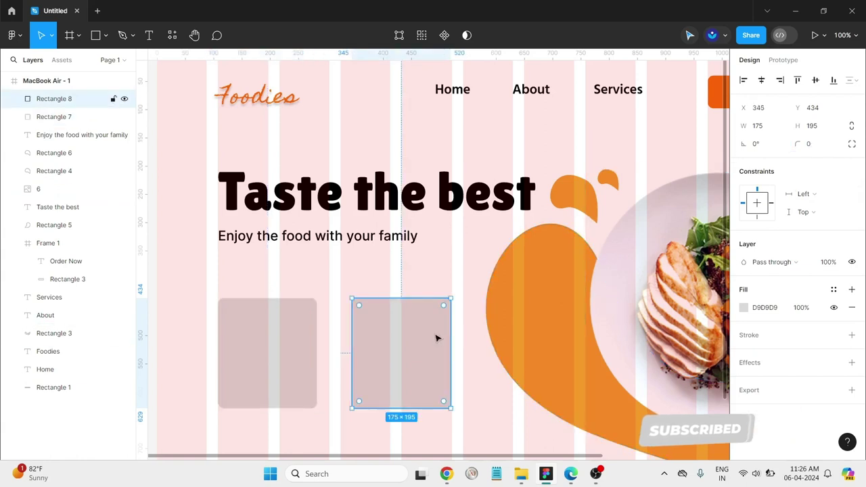
left_click(827, 148)
type("1")
key("Return")
left_click(323, 420)
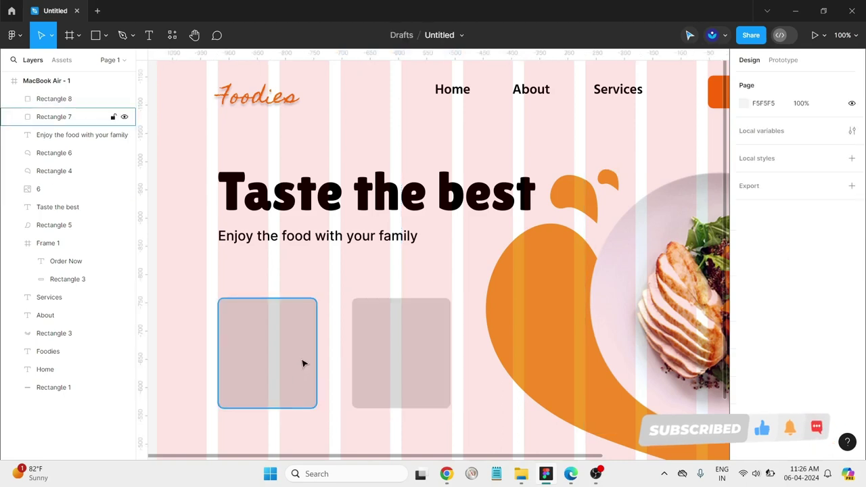
left_click(245, 368)
scroll(508, 385, "down", 5)
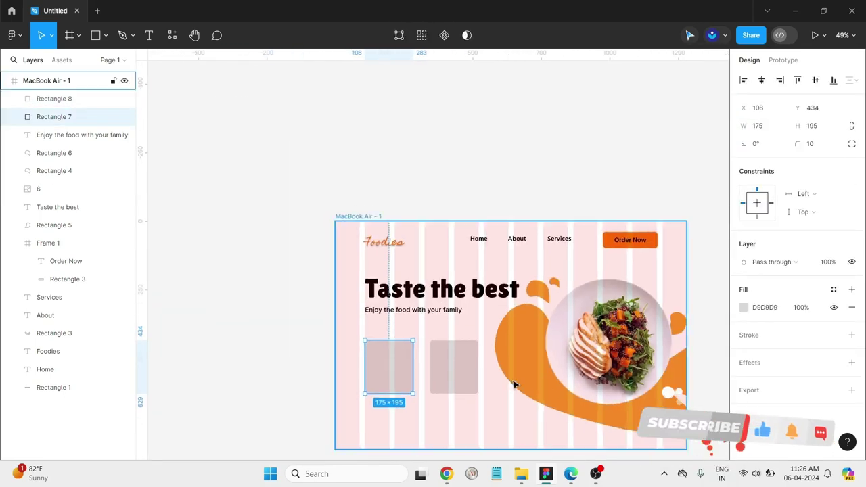
scroll(501, 400, "up", 6)
scroll(392, 403, "down", 2)
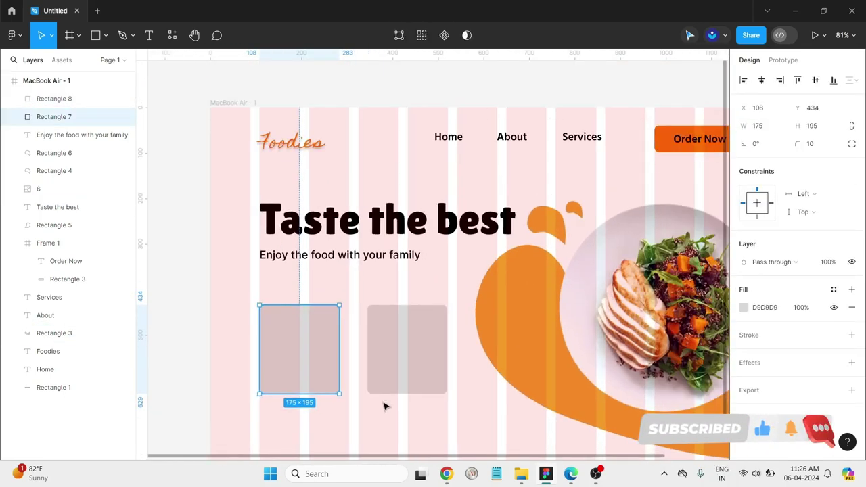
Step: Duplicate the salad plate image at about 112×109, bring it to the top, and place it on the card
left_click(352, 410)
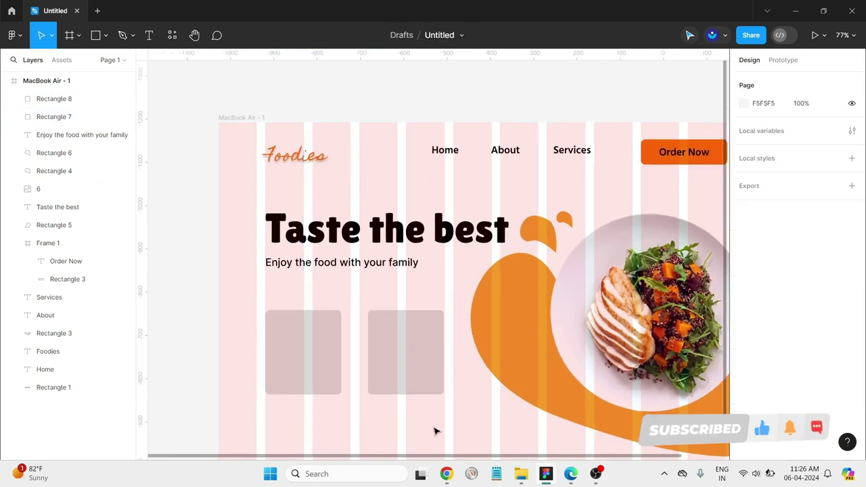
left_click(648, 331)
left_click_drag(647, 332, 338, 324)
left_click_drag(449, 400, 309, 340)
left_click_drag(62, 184, 54, 91)
left_click_drag(307, 345, 410, 347)
left_click(381, 381)
scroll(315, 378, "up", 5)
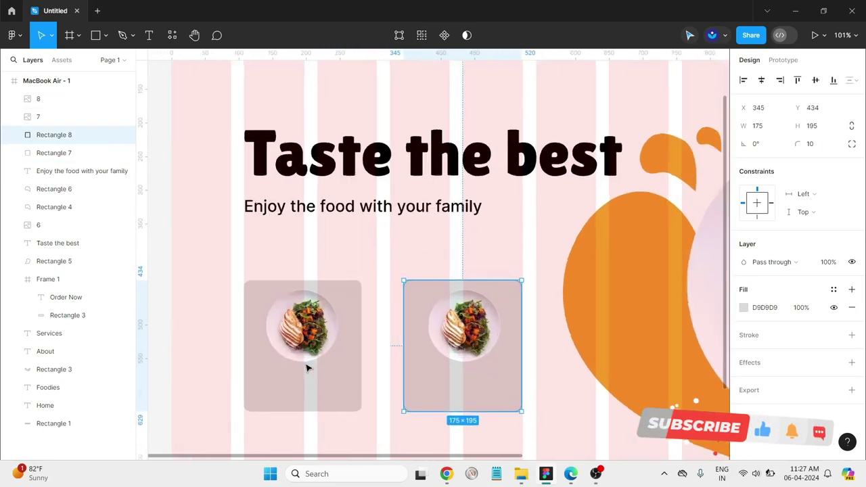
scroll(607, 347, "down", 1)
scroll(575, 349, "down", 1)
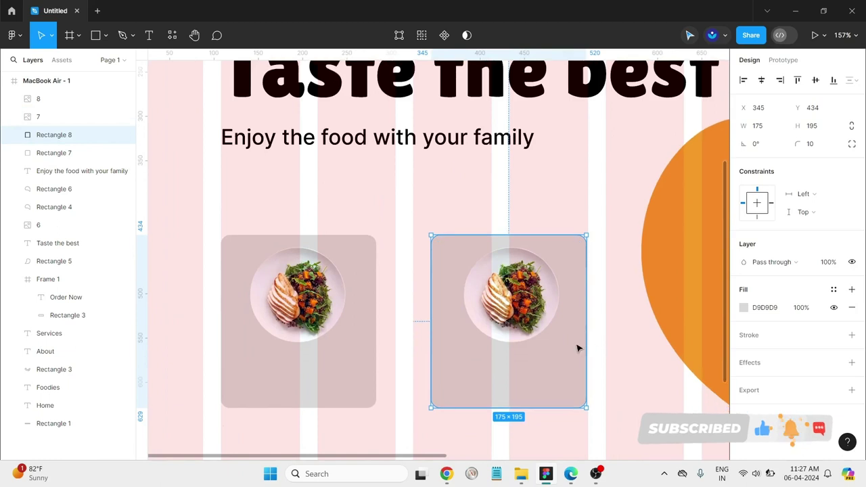
Step: Draw a 175×61 rectangle over the left card's bottom with bottom corners rounded to 10
left_click(96, 34)
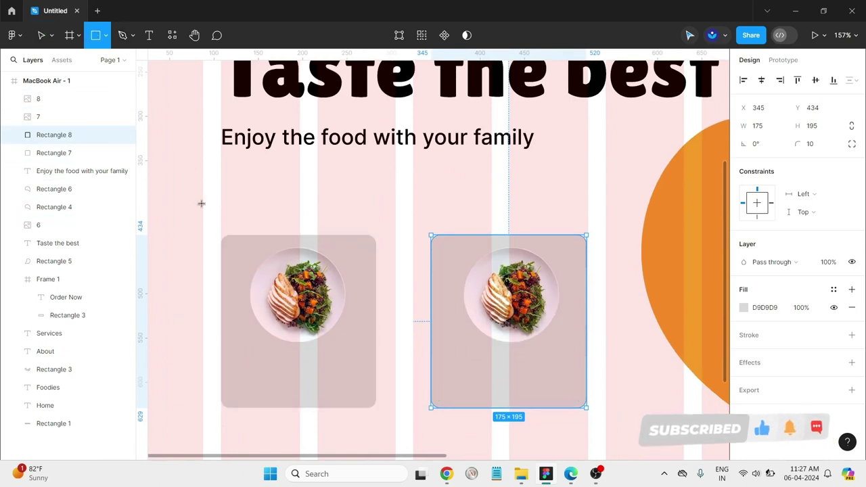
left_click_drag(220, 334, 376, 407)
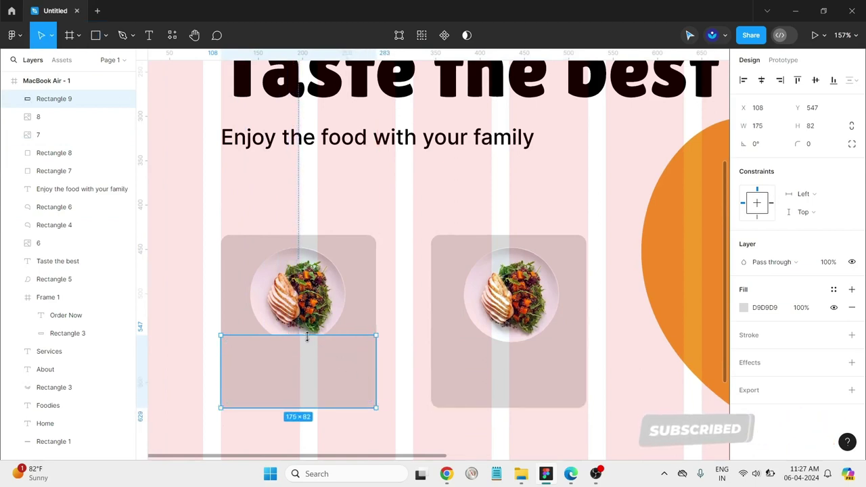
left_click_drag(307, 335, 307, 354)
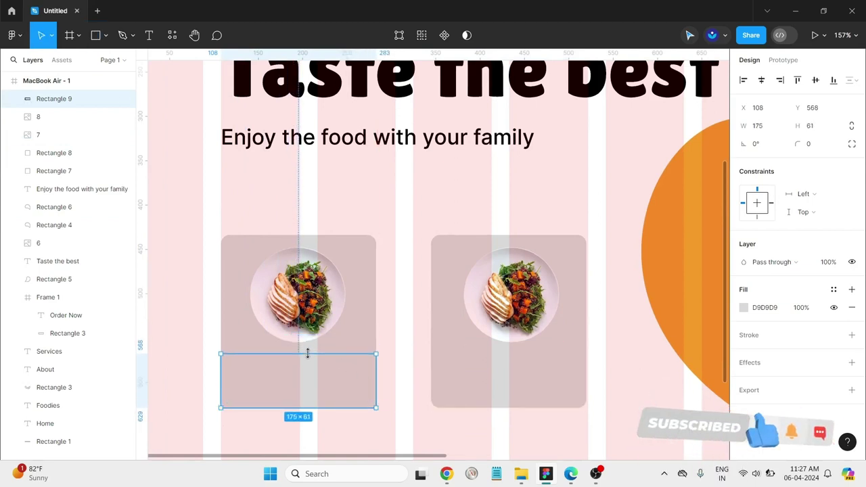
left_click(819, 145)
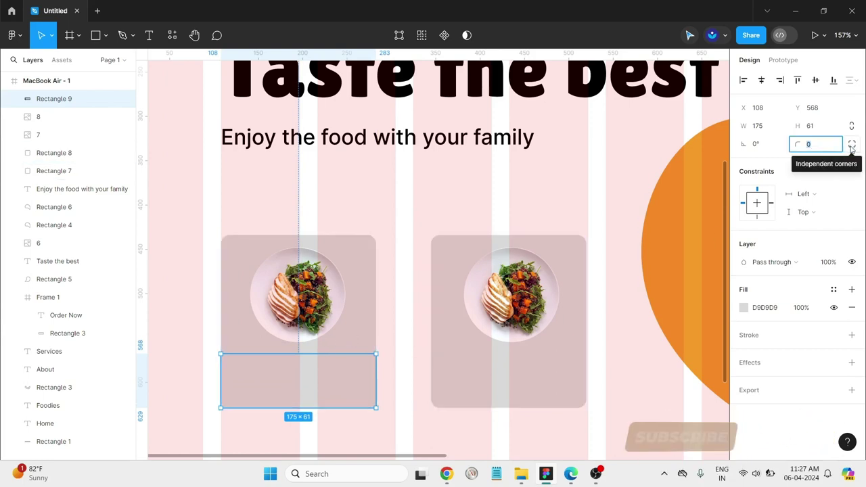
left_click(853, 145)
left_click(687, 196)
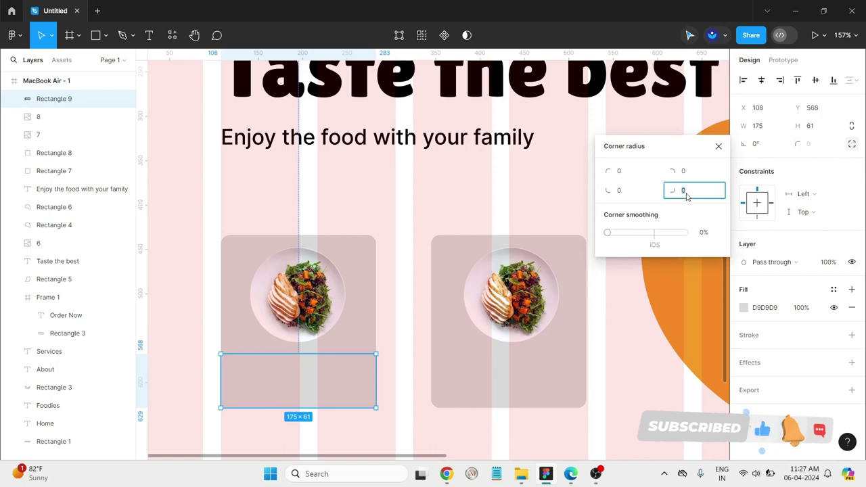
left_click(622, 194)
type("10")
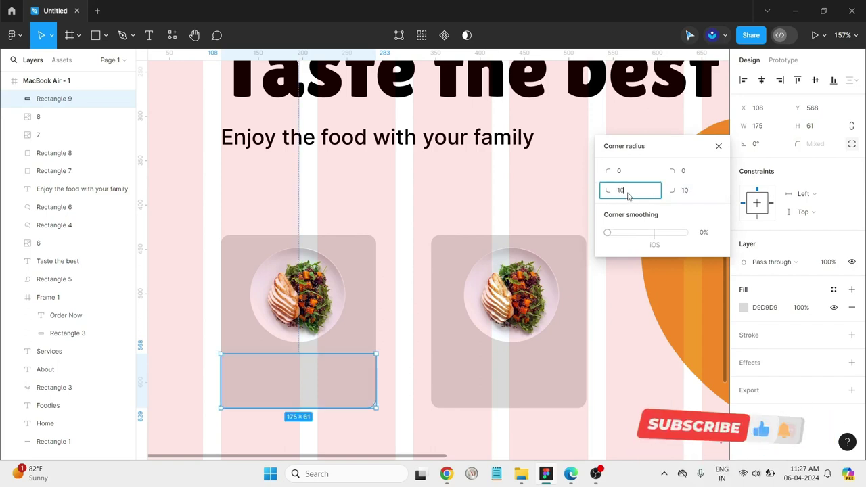
key("Return")
left_click(702, 321)
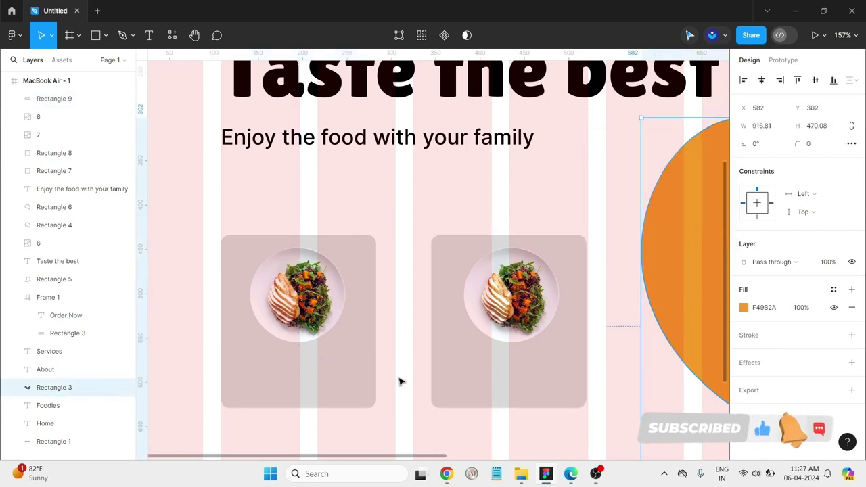
Step: Fill the new strip with the orange document colour sampled from the background shape
left_click(325, 381)
left_click(747, 308)
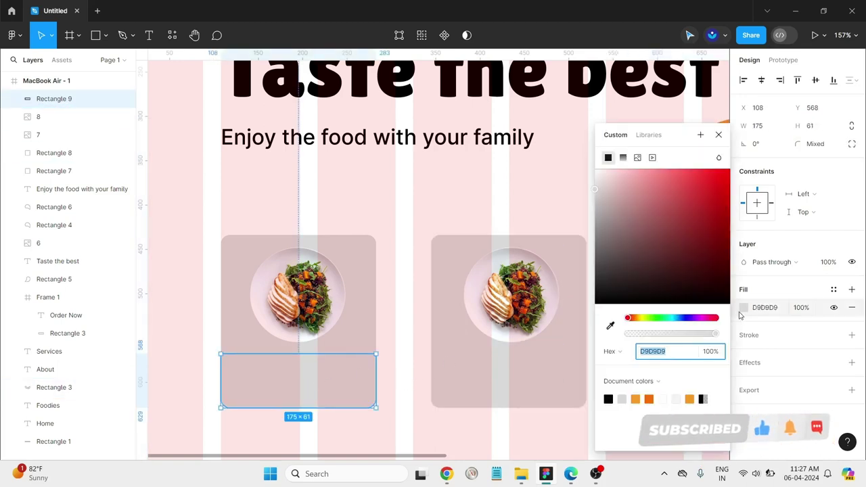
left_click(610, 325)
left_click(636, 400)
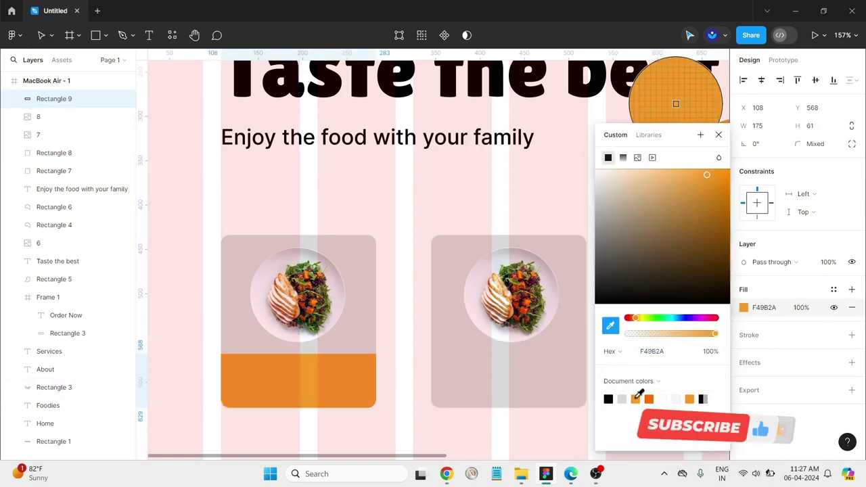
left_click(399, 443)
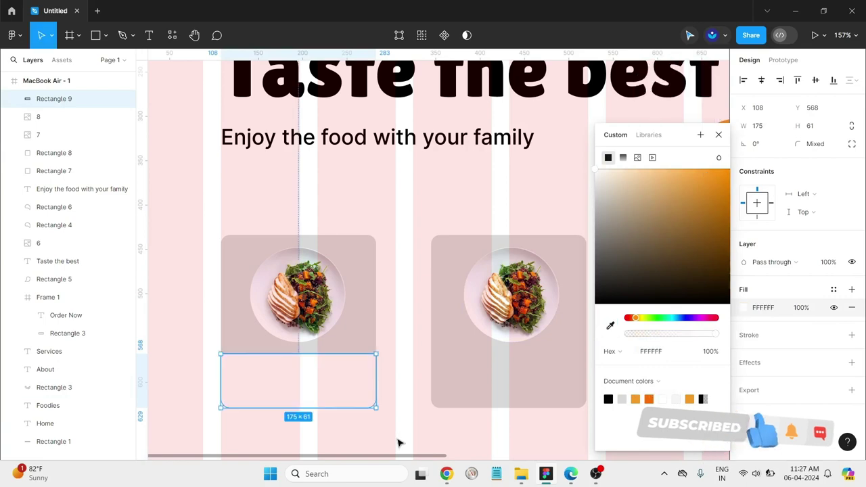
left_click(640, 399)
left_click(542, 233)
scroll(416, 433, "down", 5)
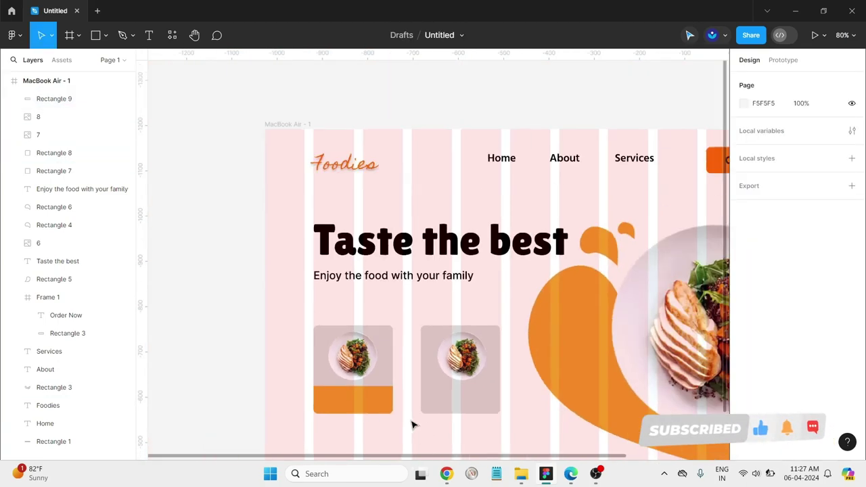
left_click(391, 409)
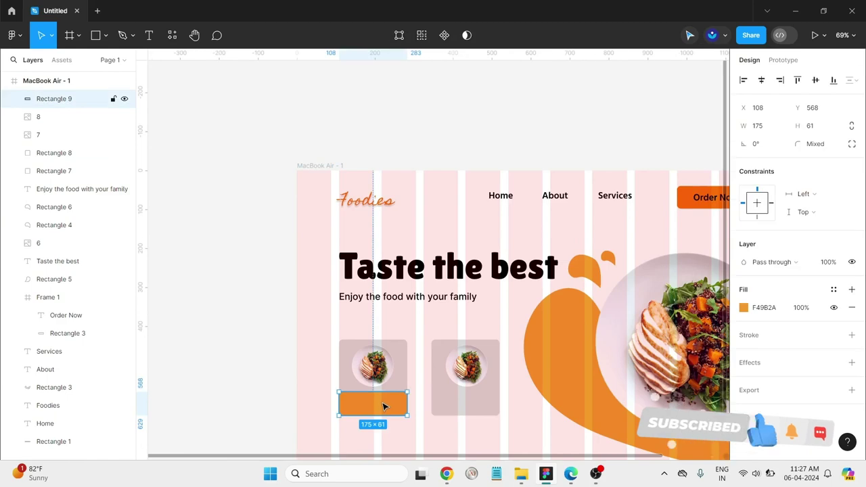
left_click_drag(384, 406, 476, 408)
left_click(470, 427)
scroll(447, 420, "up", 5)
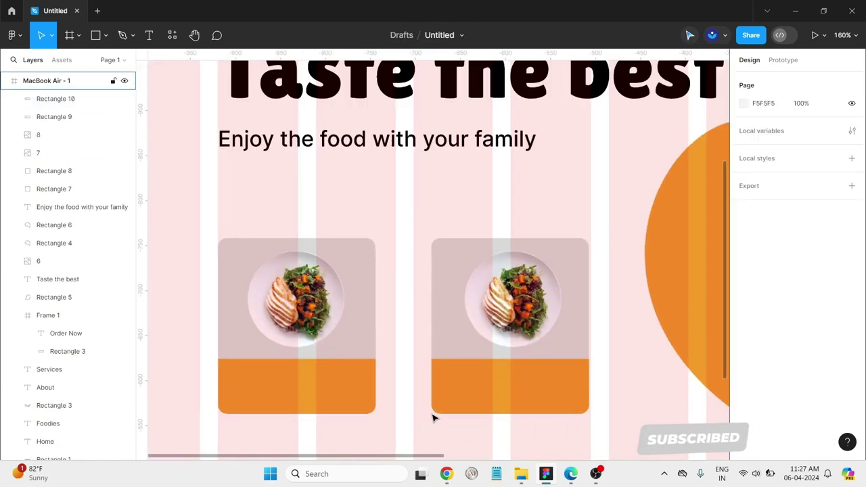
scroll(440, 413, "down", 2)
left_click(448, 408)
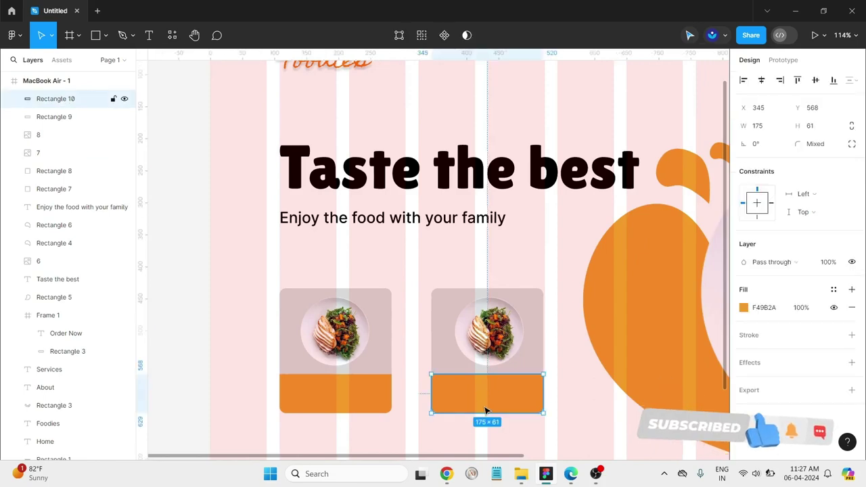
scroll(486, 411, "down", 3)
scroll(555, 410, "up", 3)
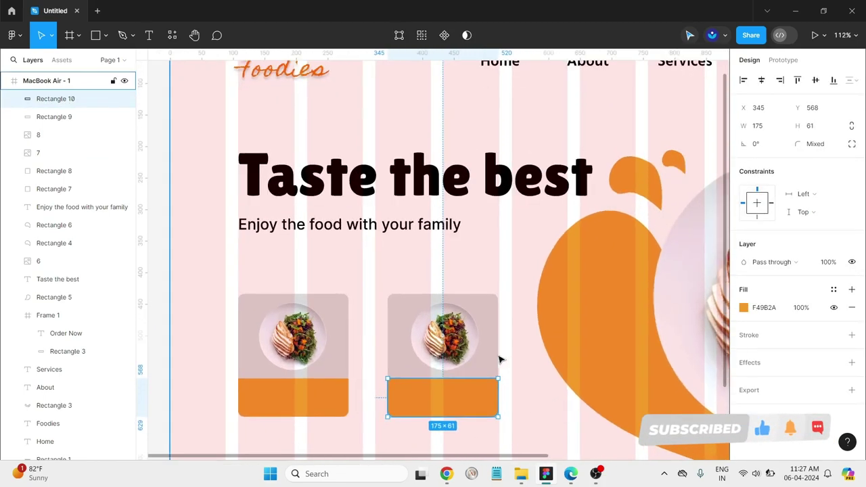
scroll(485, 313, "up", 1)
left_click(463, 318)
left_click(502, 342)
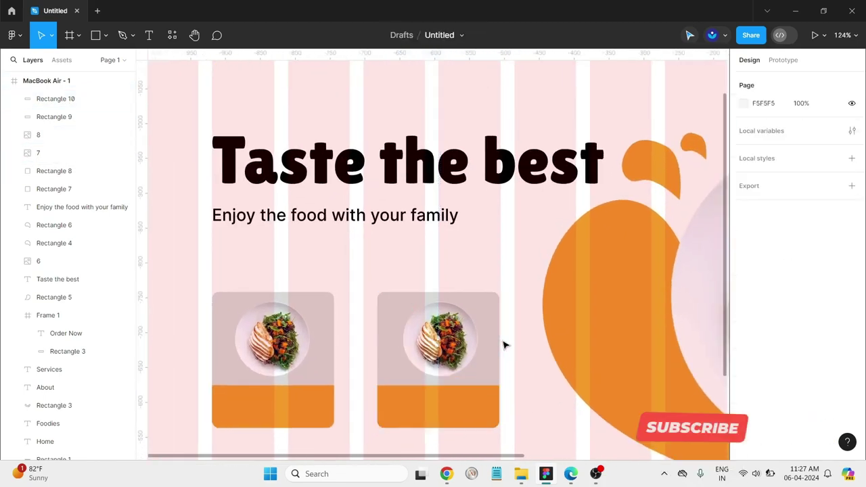
scroll(504, 345, "down", 5)
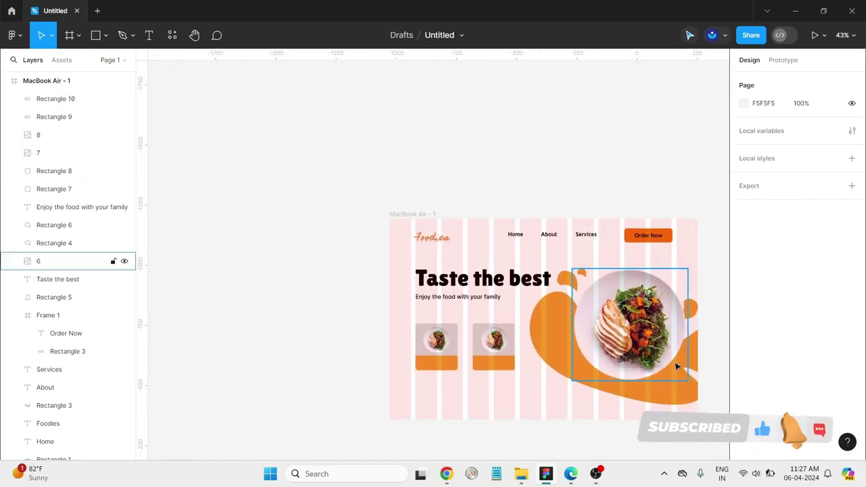
scroll(447, 358, "right", 3)
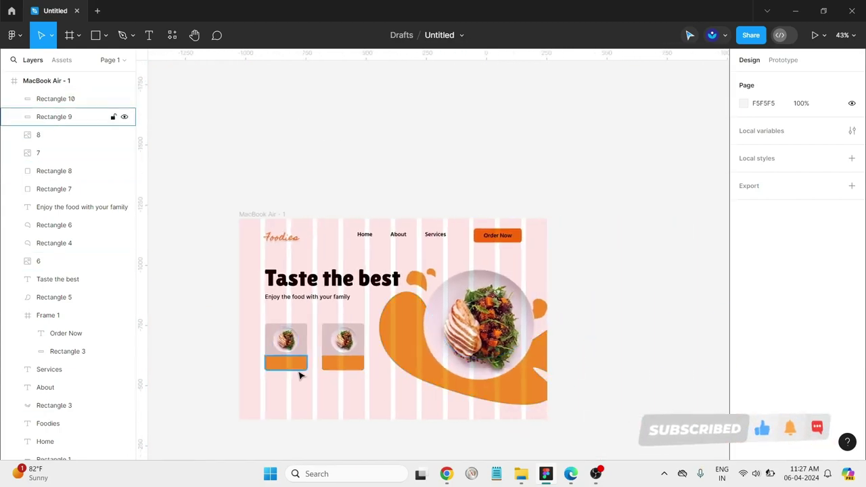
scroll(300, 376, "up", 5)
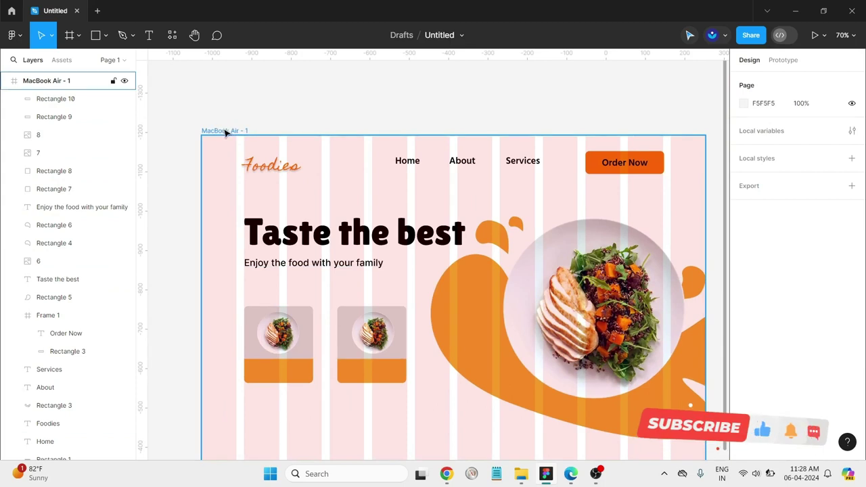
Step: Type 'Chiken Masala' in a text box on the first card's orange bar
left_click(228, 133)
left_click_drag(375, 174, 362, 129)
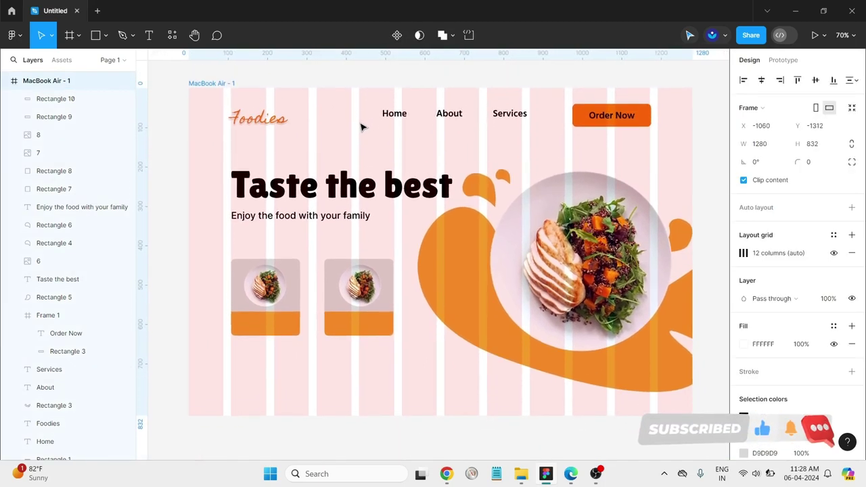
left_click(265, 325)
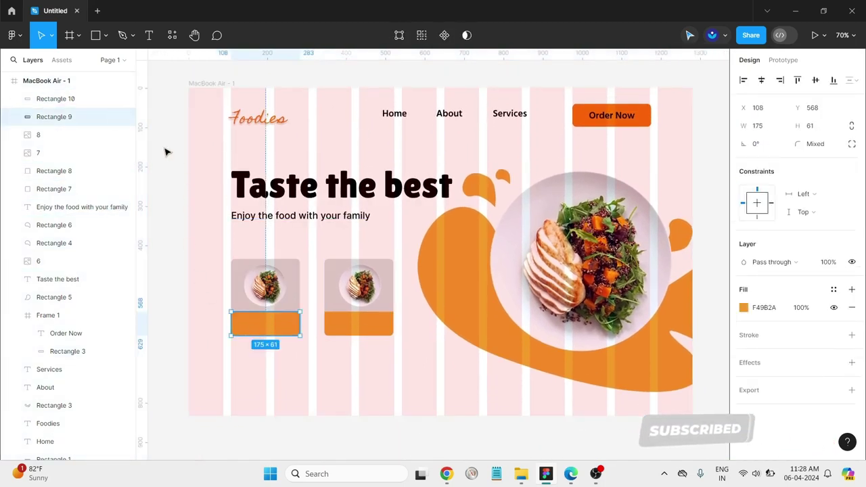
left_click(147, 40)
left_click(250, 325)
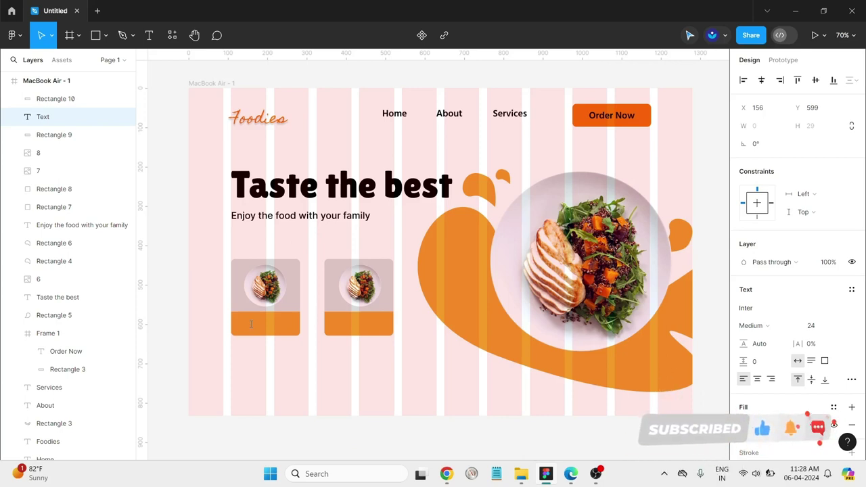
type("Chike")
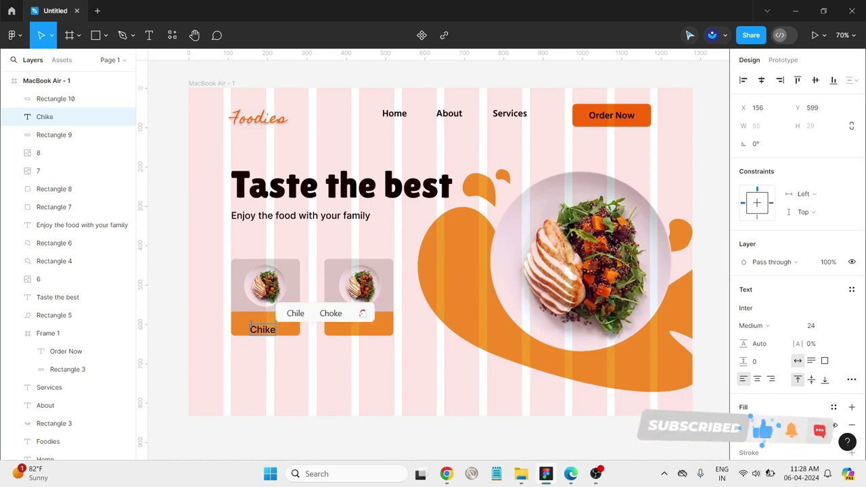
type("n Masala")
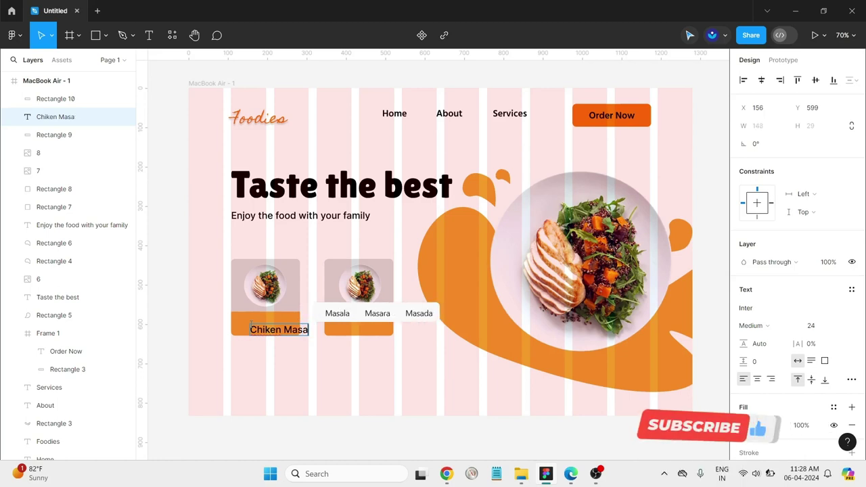
key("Escape")
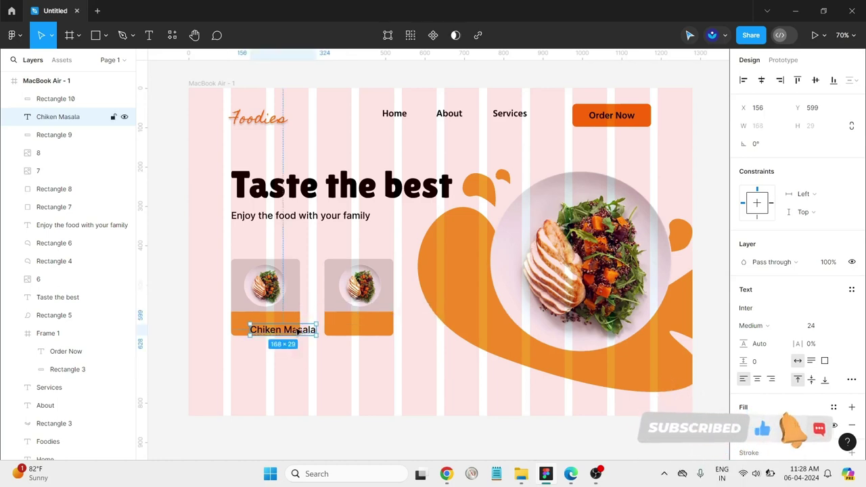
Step: Set the dish name to font size 15 and centre it on the bar
left_click_drag(297, 332, 280, 325)
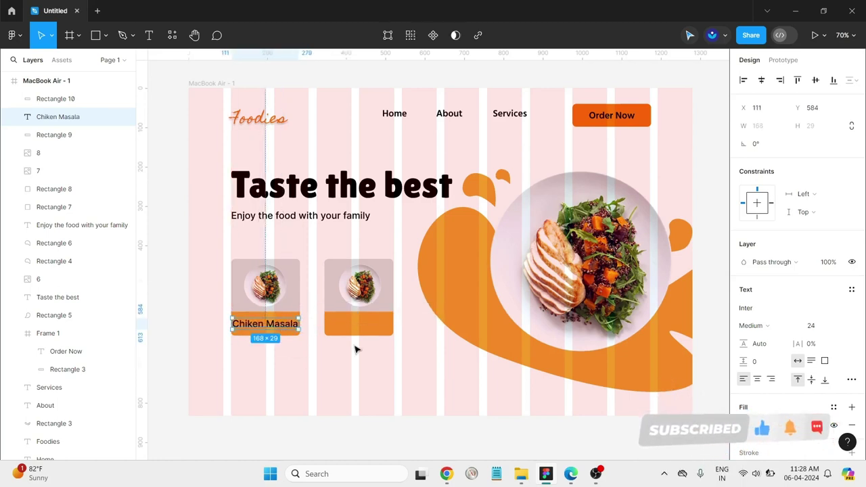
left_click(841, 328)
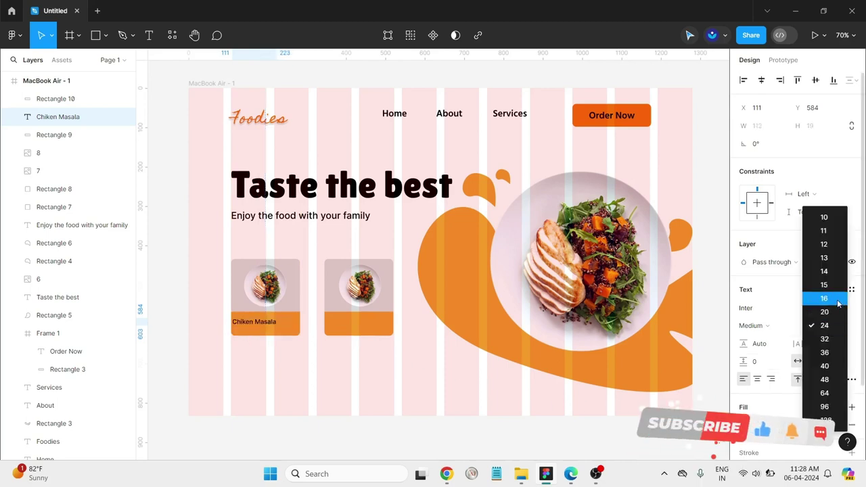
left_click(835, 289)
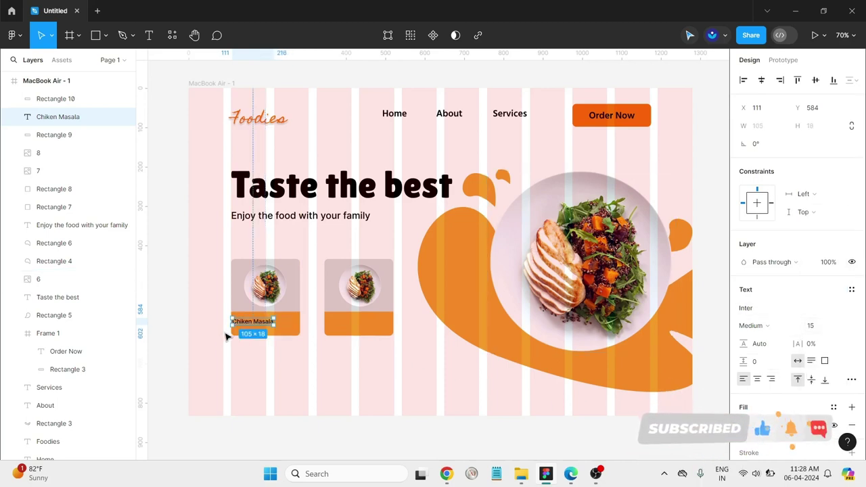
left_click_drag(252, 326, 264, 323)
Step: Type '$25' beneath Chiken Masala and drag it onto the centre guide
left_click(294, 367)
scroll(234, 352, "up", 5)
scroll(302, 352, "up", 1)
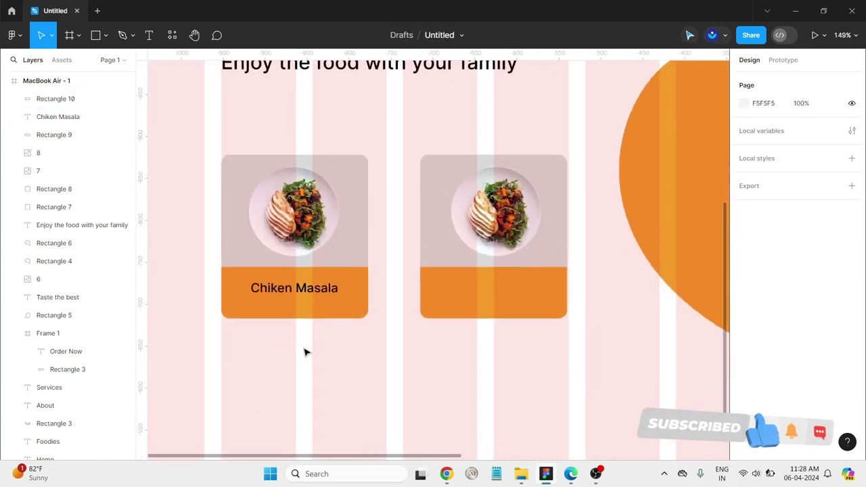
scroll(312, 352, "up", 2)
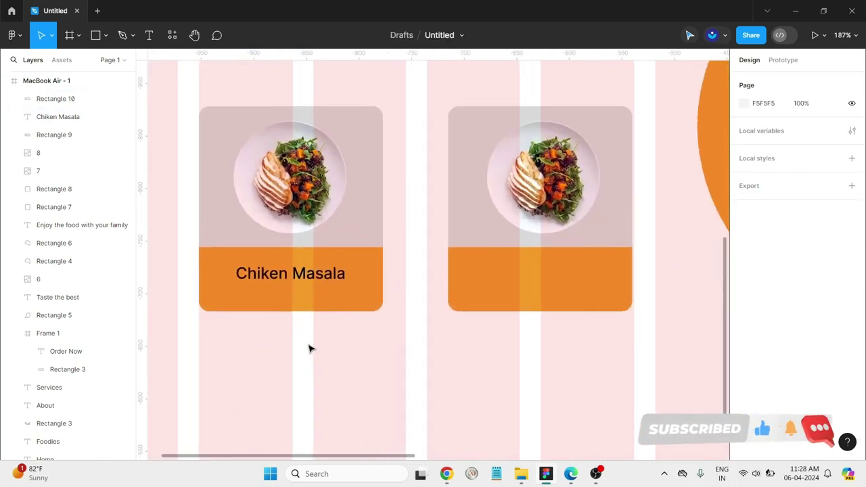
left_click(150, 36)
left_click(262, 289)
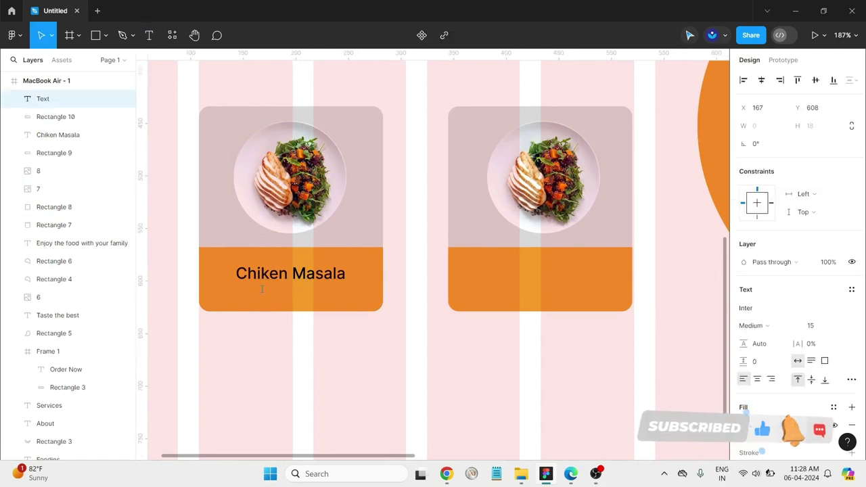
type("$")
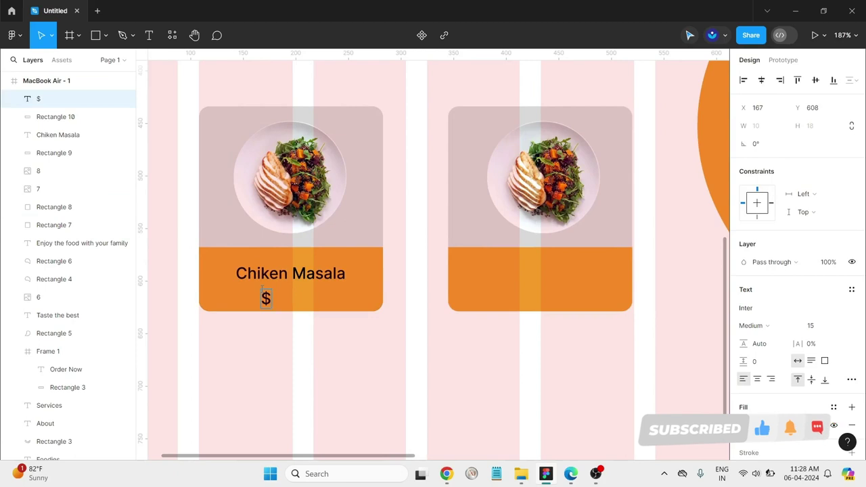
type("2")
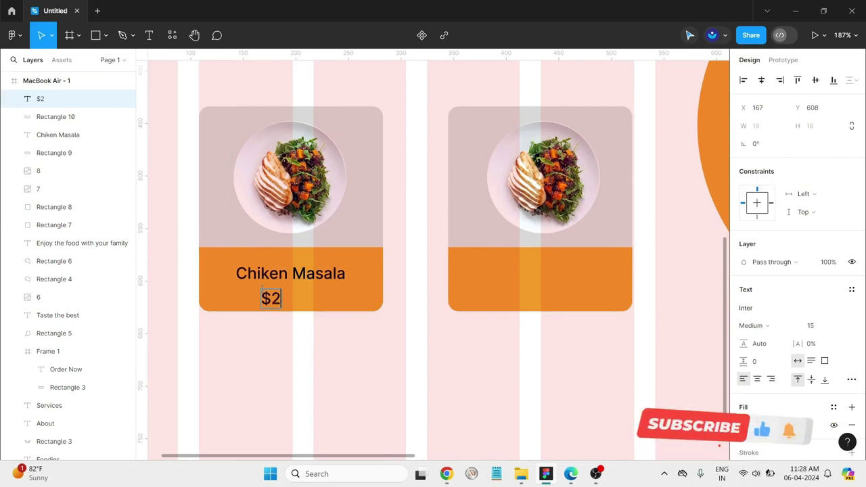
type("5")
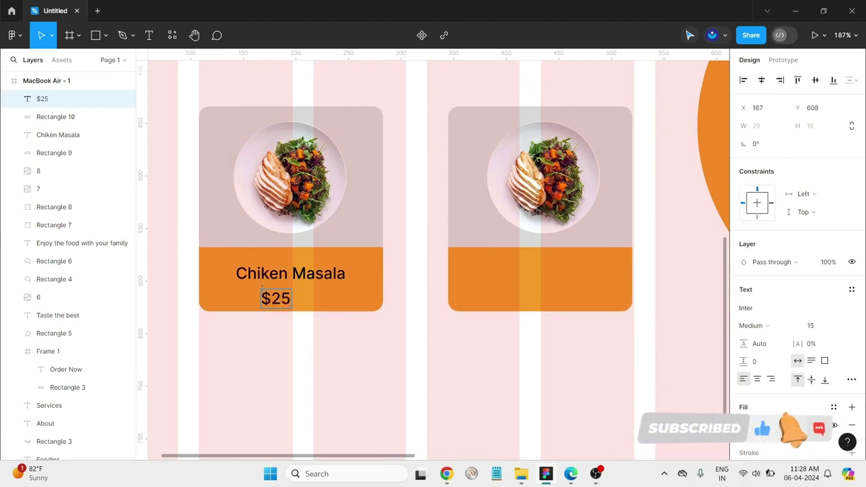
key("Escape")
left_click_drag(270, 306, 285, 305)
left_click(309, 338)
left_click(296, 299)
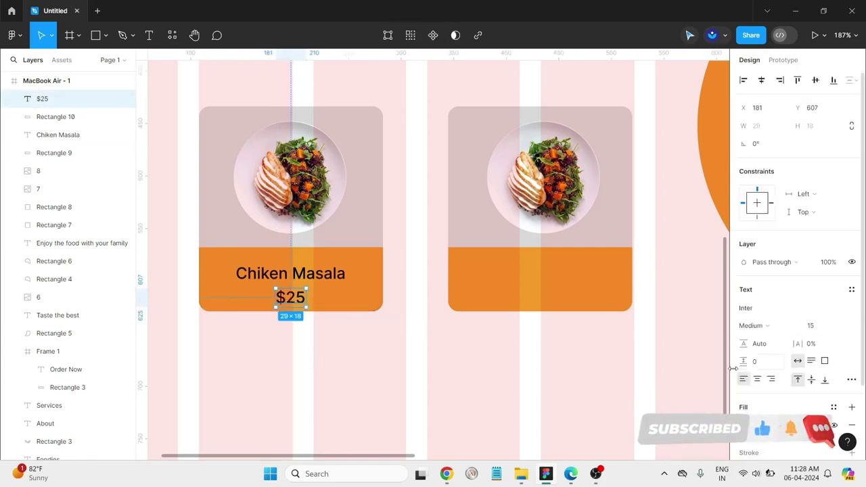
left_click(435, 402)
scroll(331, 370, "down", 10)
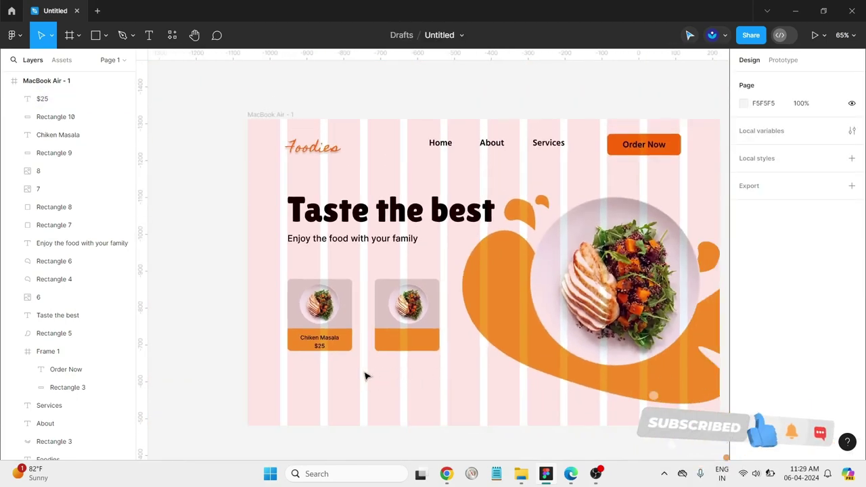
Step: Select the Chiken Masala and $25 texts together and Alt-drag a copy onto the second card
scroll(359, 375, "up", 6)
left_click(285, 323)
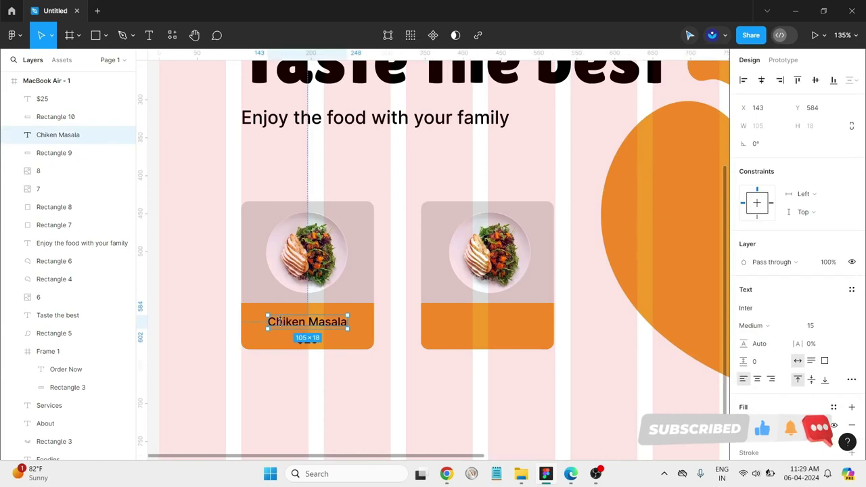
key("Escape")
left_click(271, 322)
left_click(310, 340, "shift")
left_click_drag(313, 332, 497, 329)
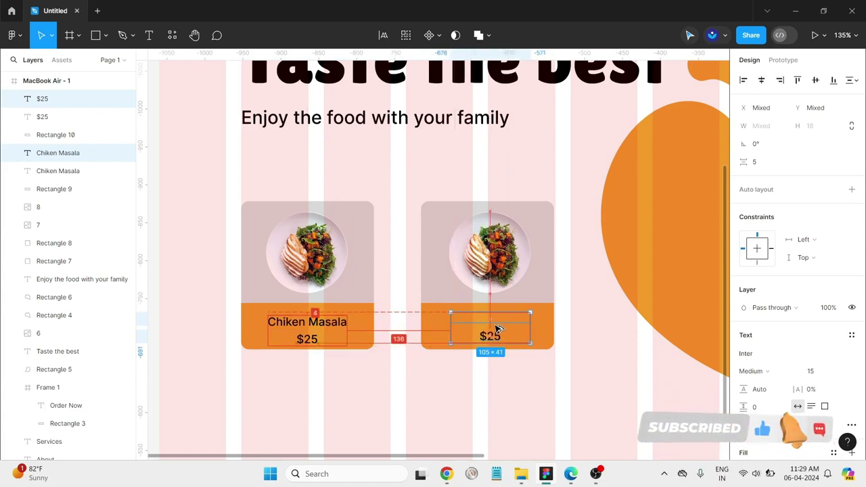
left_click_drag(498, 329, 498, 333)
left_click(497, 389)
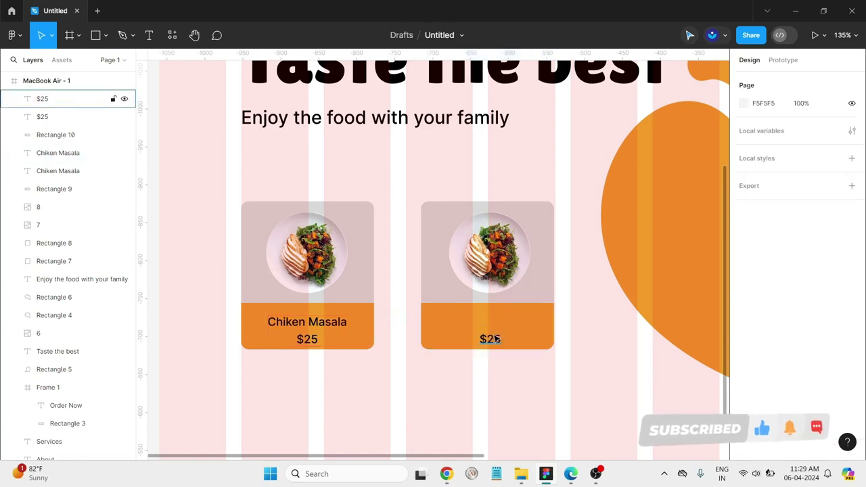
Step: Move the copied dish name layer above the second card's orange bar in Layers
left_click(487, 319)
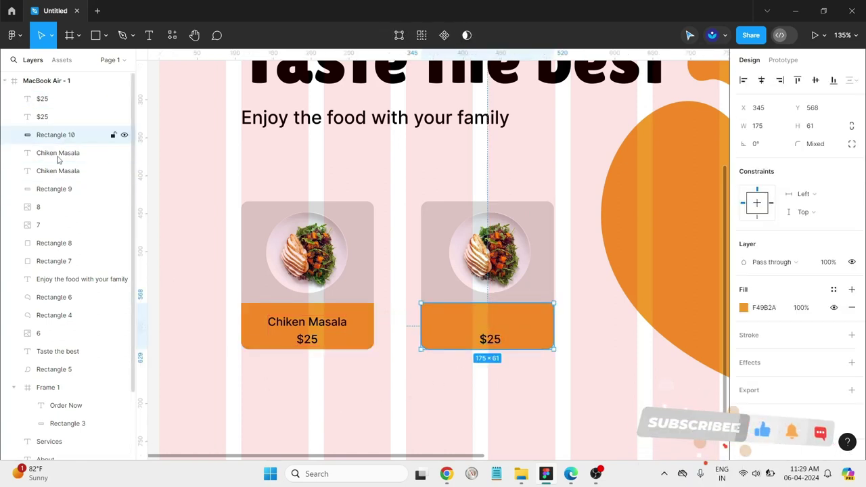
left_click(491, 337)
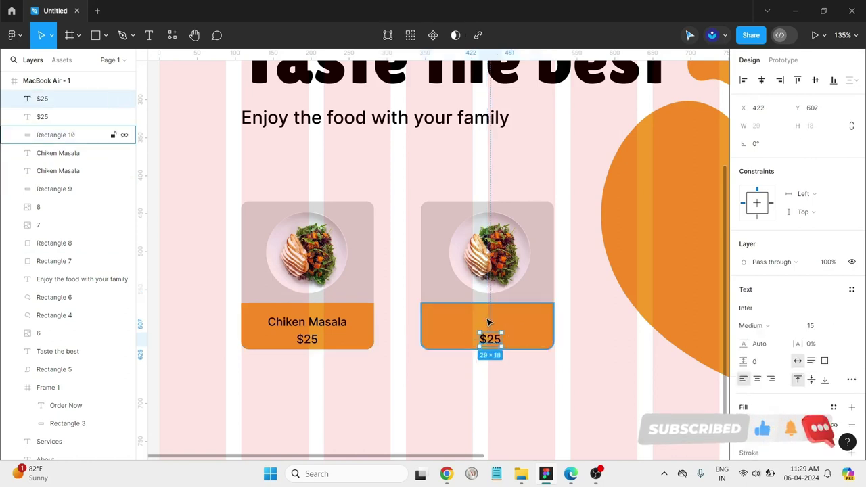
left_click(315, 323)
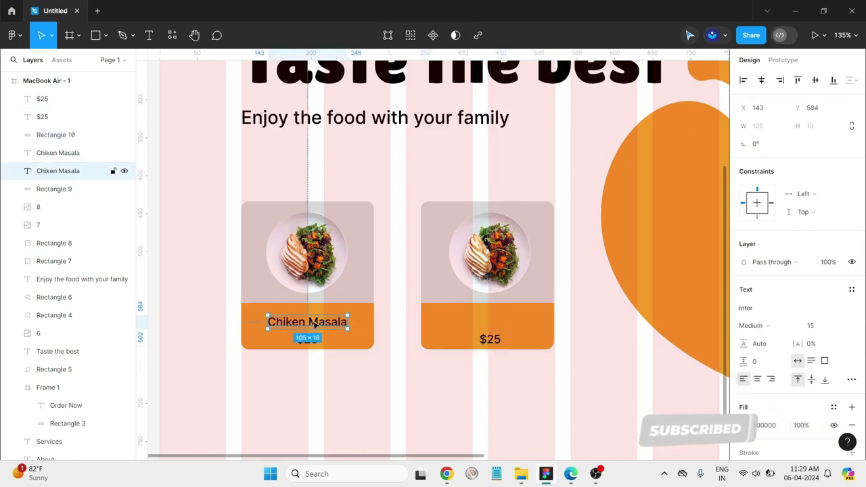
left_click(74, 153)
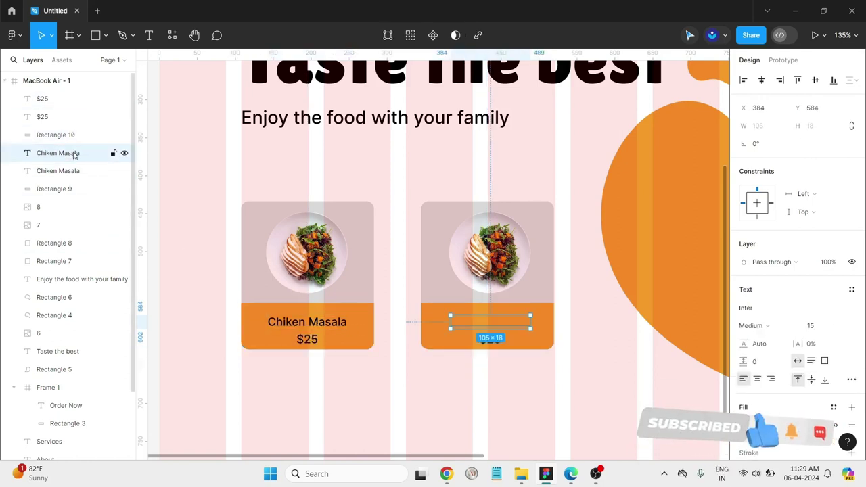
left_click_drag(74, 156, 58, 95)
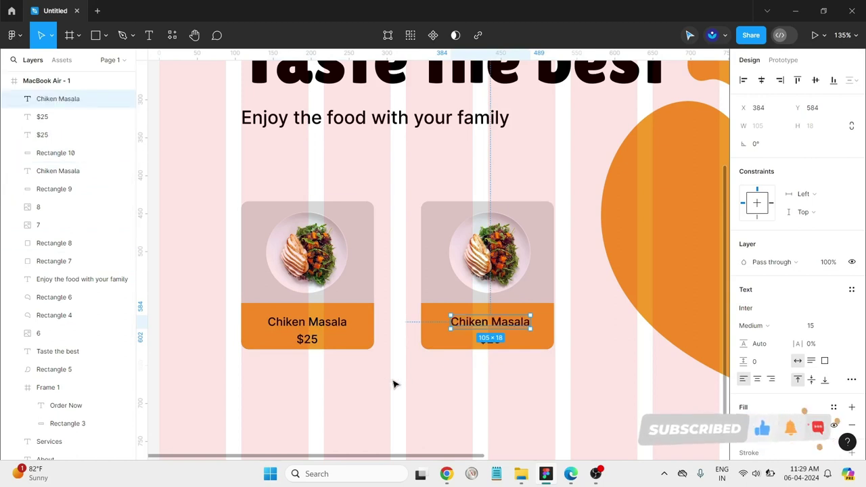
left_click(406, 383)
Step: Change the second card's title to 'Chiken Kurma' and zoom out to 69%
left_click(499, 324)
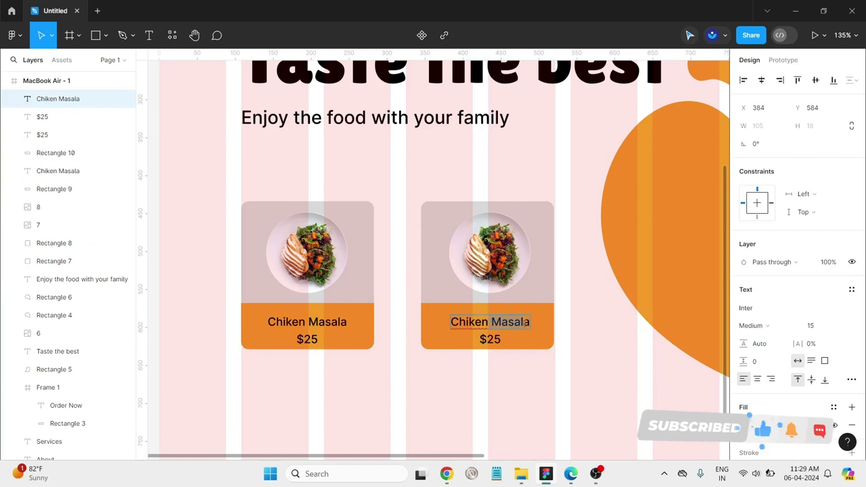
type("Ku")
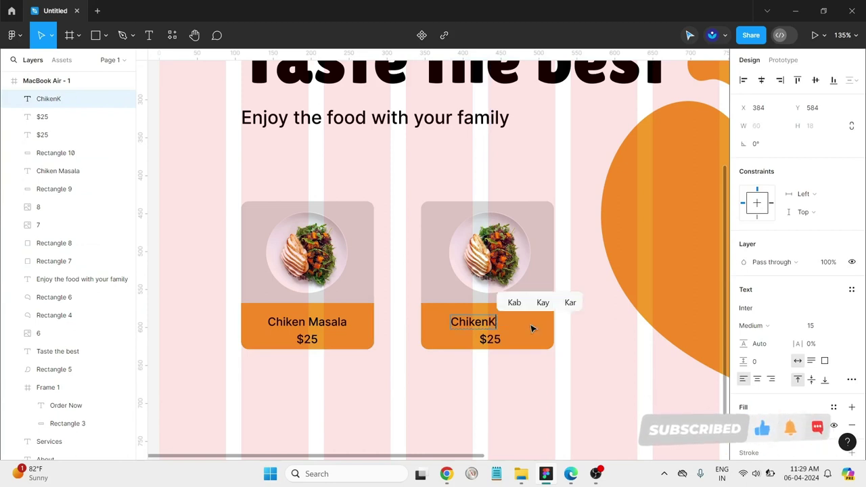
key("BackSpace")
key("BackSpace")
type("Kurma")
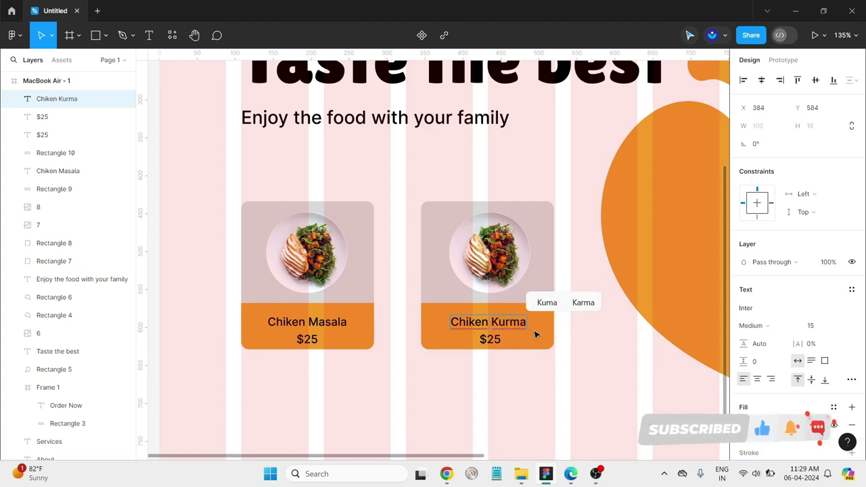
key("Escape")
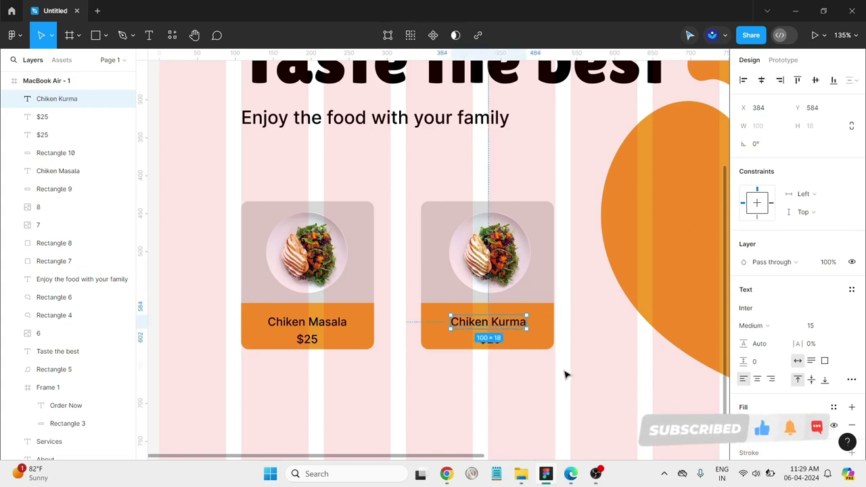
scroll(567, 376, "down", 5)
left_click_drag(501, 458, 653, 440)
left_click(694, 386)
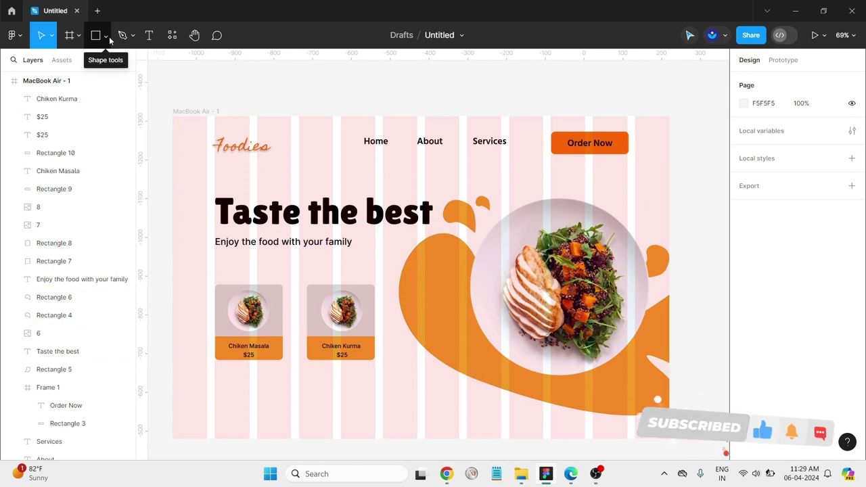
Step: Alt-drag orange splash copies to the frame's bottom-left and bottom-centre, inside MacBook Air - 1
left_click(470, 215)
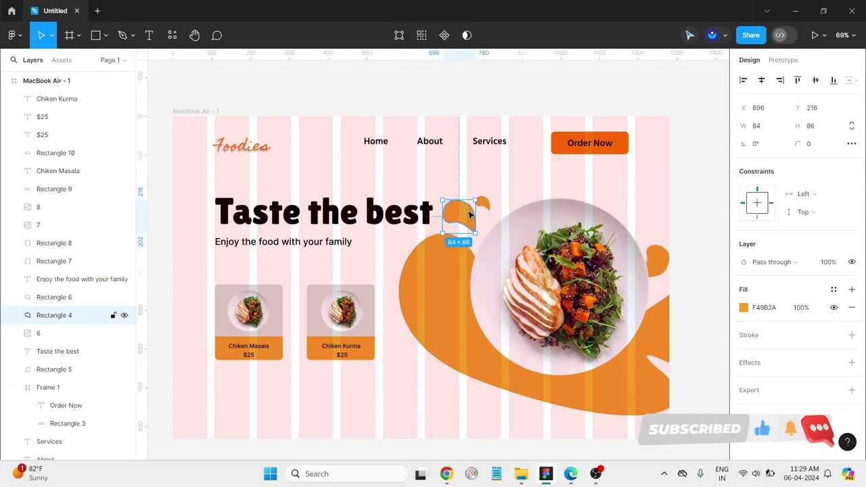
left_click_drag(470, 216, 211, 399)
left_click(256, 402)
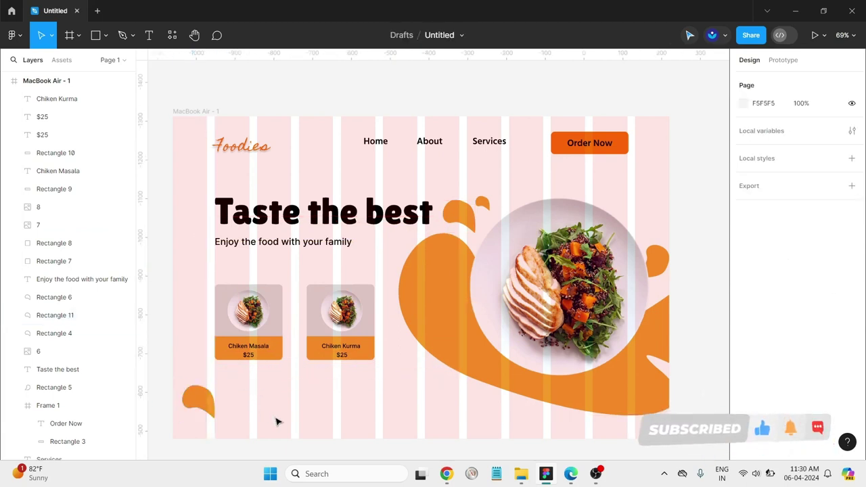
left_click_drag(482, 203, 223, 387)
left_click(238, 426)
left_click_drag(242, 426, 493, 443)
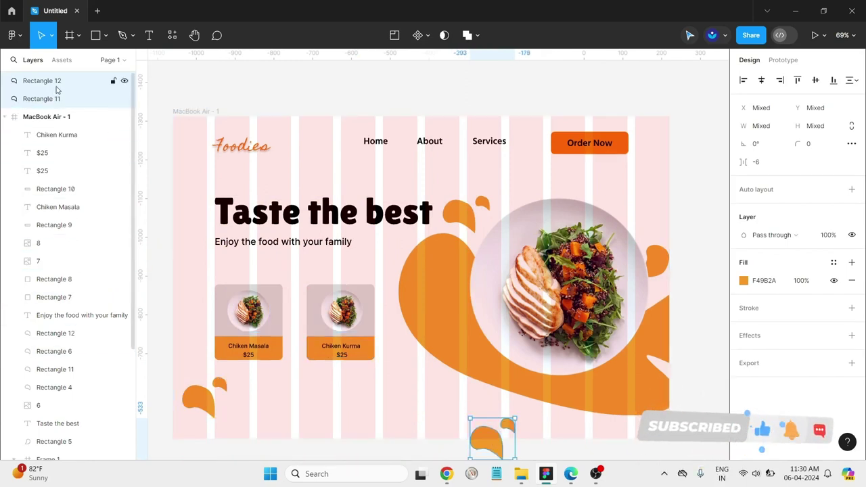
left_click_drag(58, 88, 61, 121)
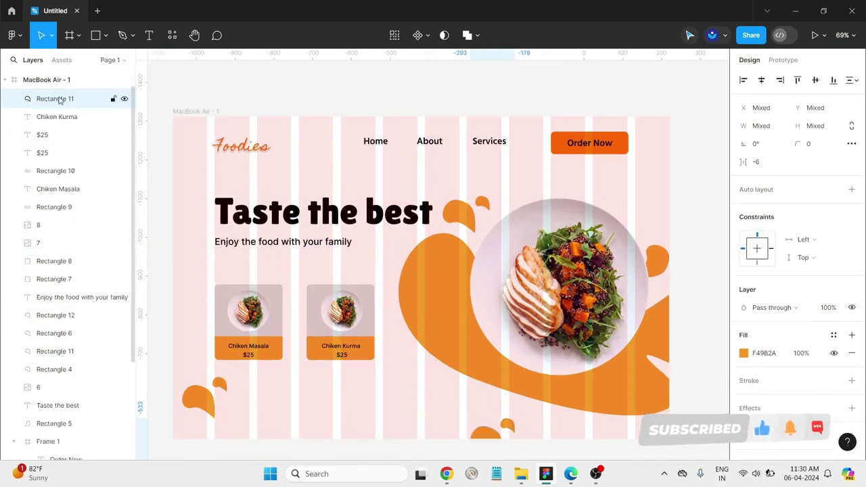
left_click(576, 449)
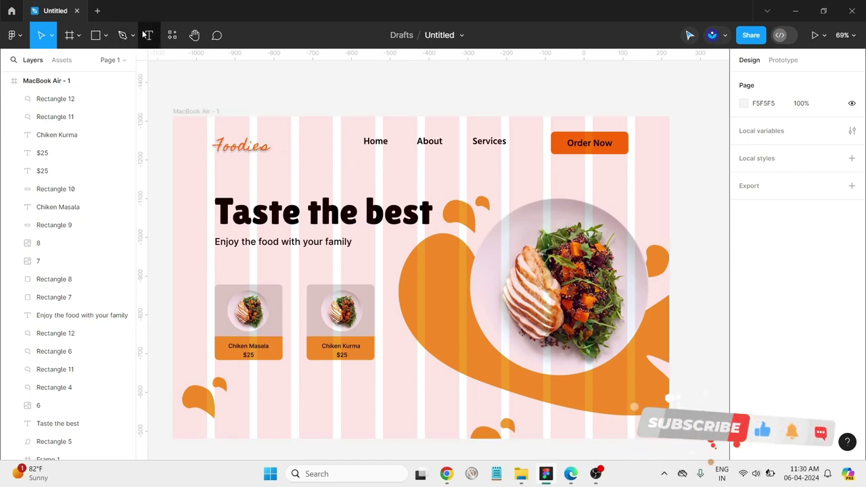
Step: Draw a 247×50 grey rectangle under the dish cards, radius 10, snapped to the card edges
left_click(101, 38)
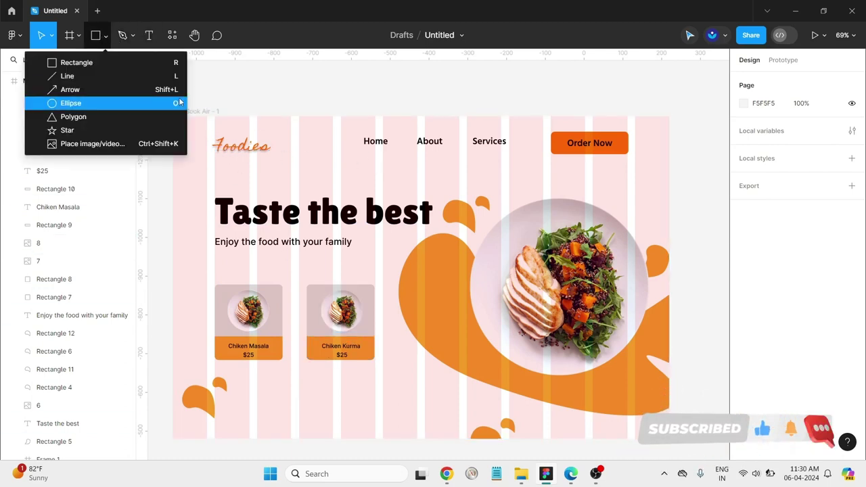
left_click(138, 62)
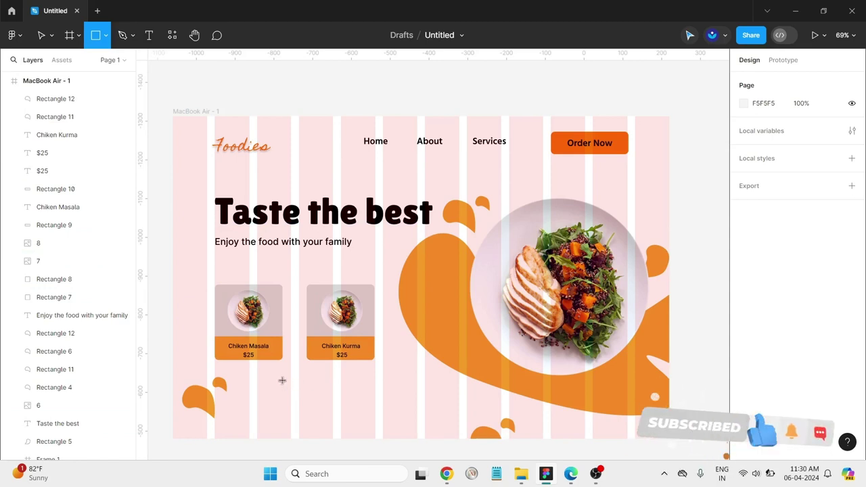
left_click_drag(278, 380, 374, 399)
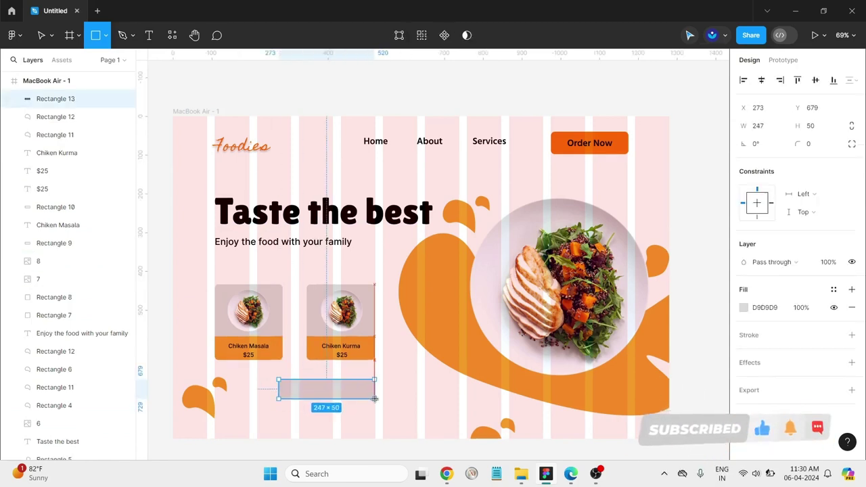
left_click(300, 412)
left_click(325, 397)
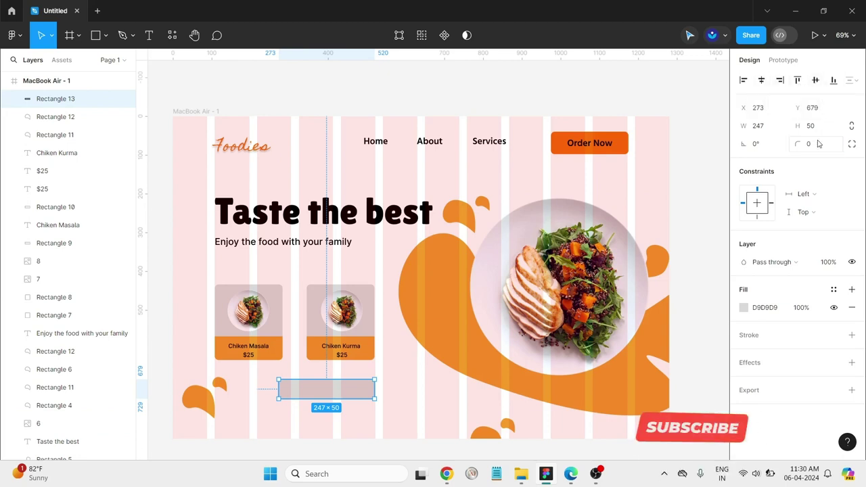
key("Return")
left_click(400, 398)
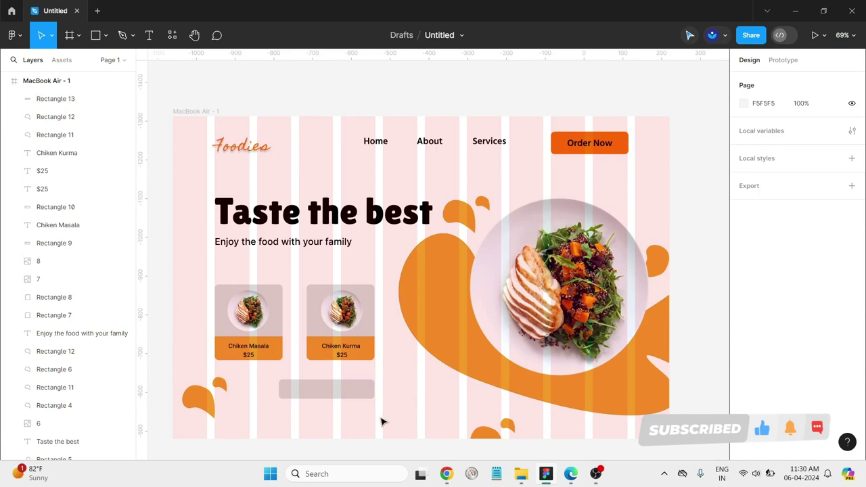
scroll(332, 400, "up", 3)
left_click(346, 391)
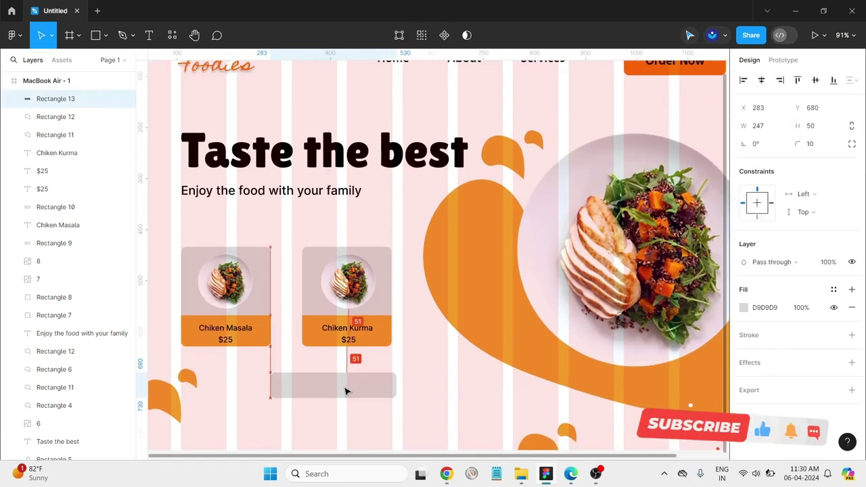
left_click_drag(345, 390, 342, 388)
Step: Type 'Explore more' in the grey bar, set it to size 24, and centre it
key("Escape")
left_click(150, 37)
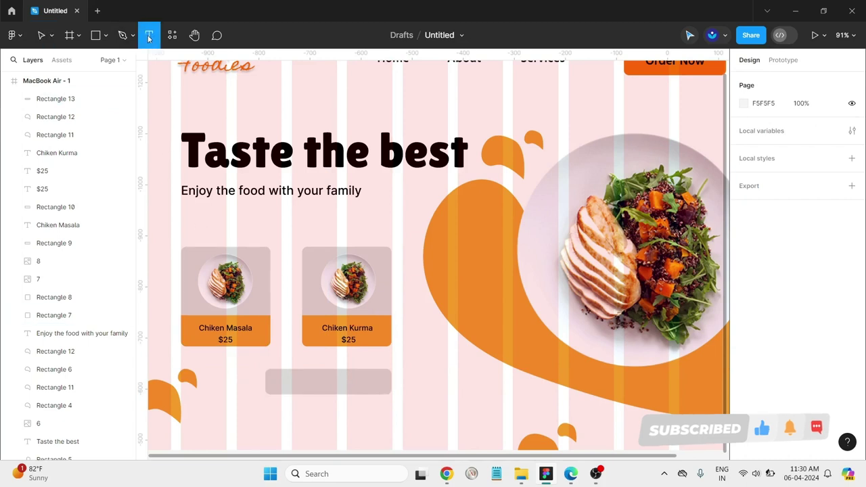
left_click(291, 383)
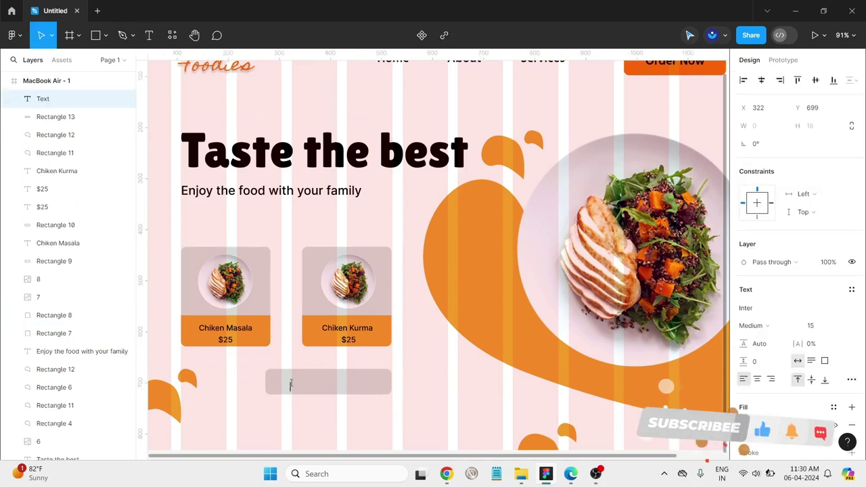
type("Explore")
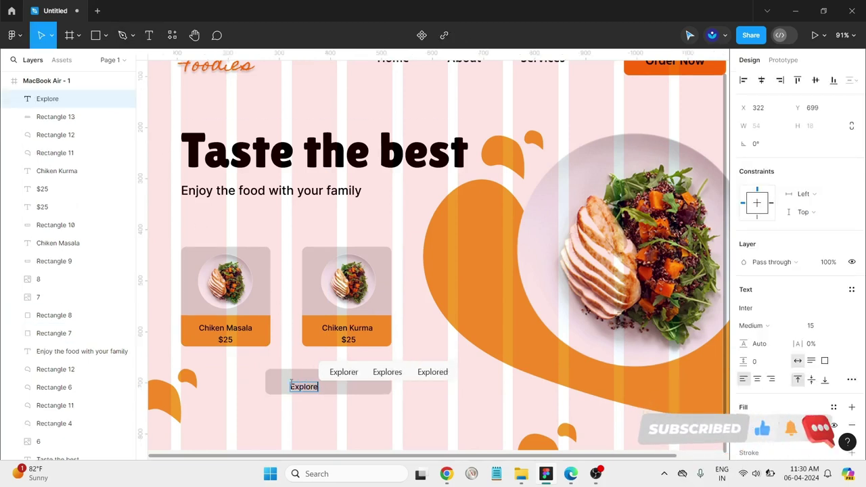
type(" more")
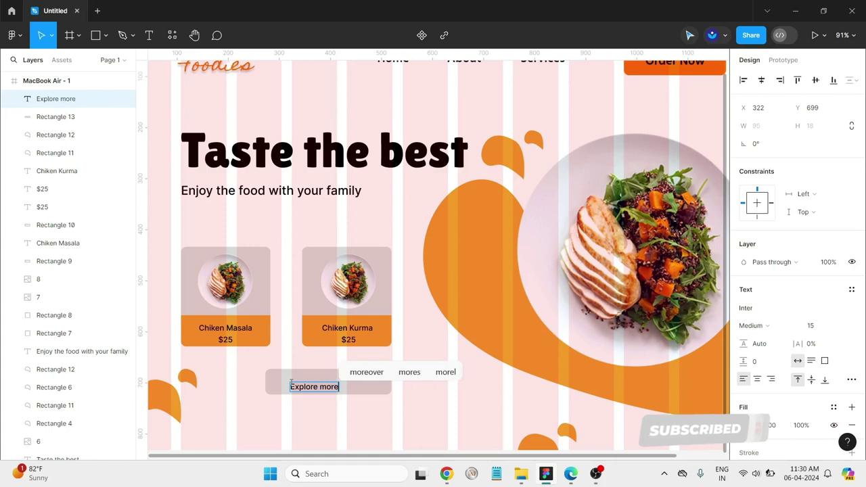
key("Escape")
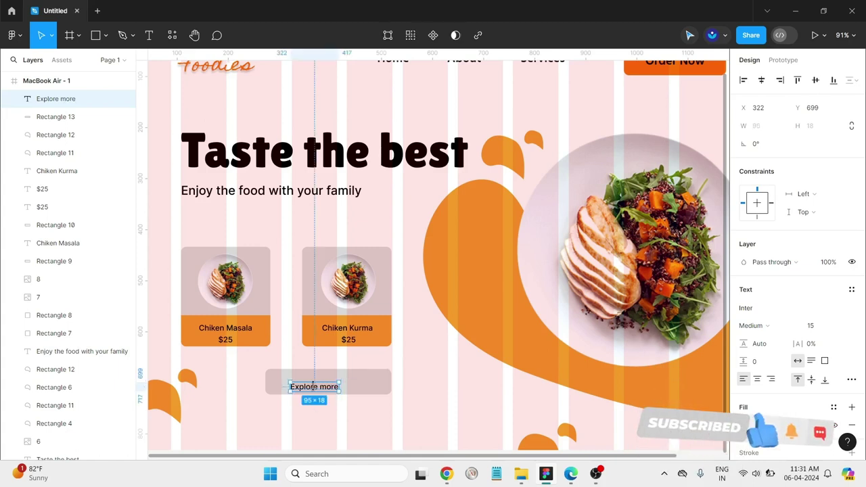
left_click_drag(317, 392, 319, 387)
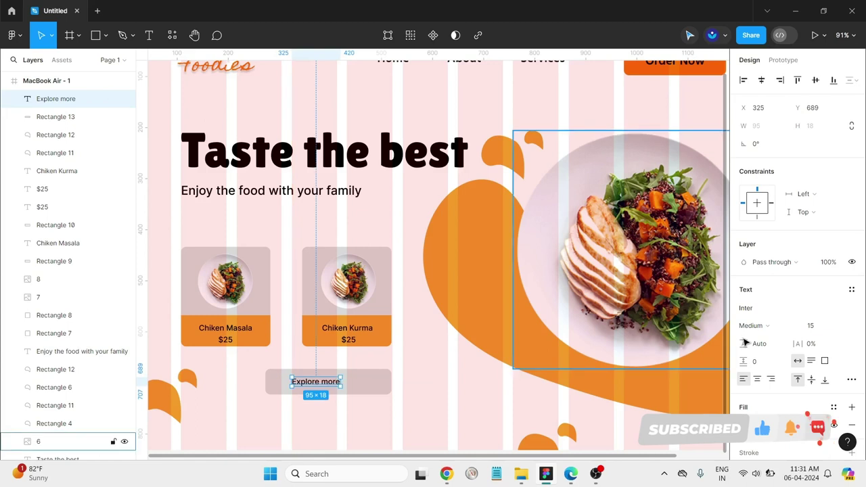
left_click(841, 327)
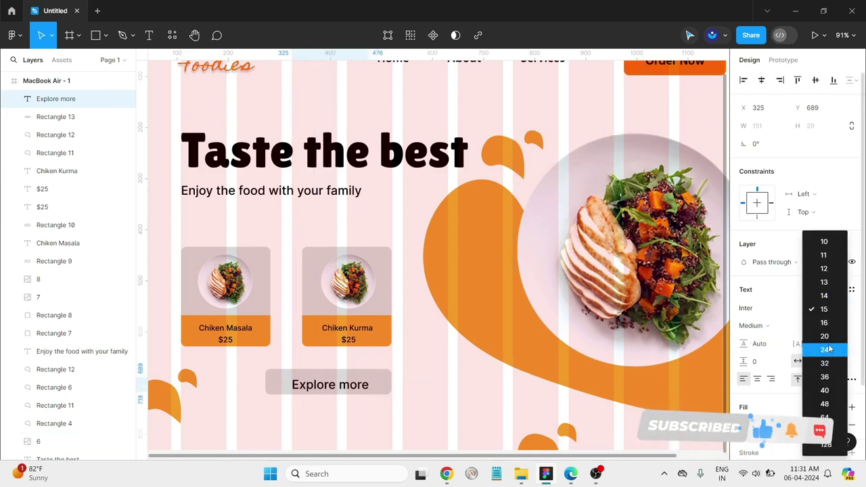
left_click(825, 349)
left_click_drag(318, 393, 305, 391)
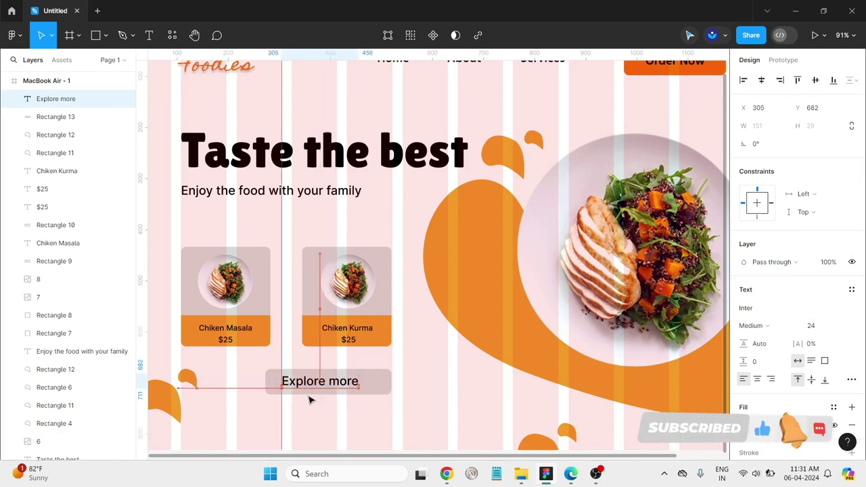
Step: Place a forward arrow icon from Iconify, shrink it to 107×107, then delete it
left_click(264, 391)
left_click(173, 35)
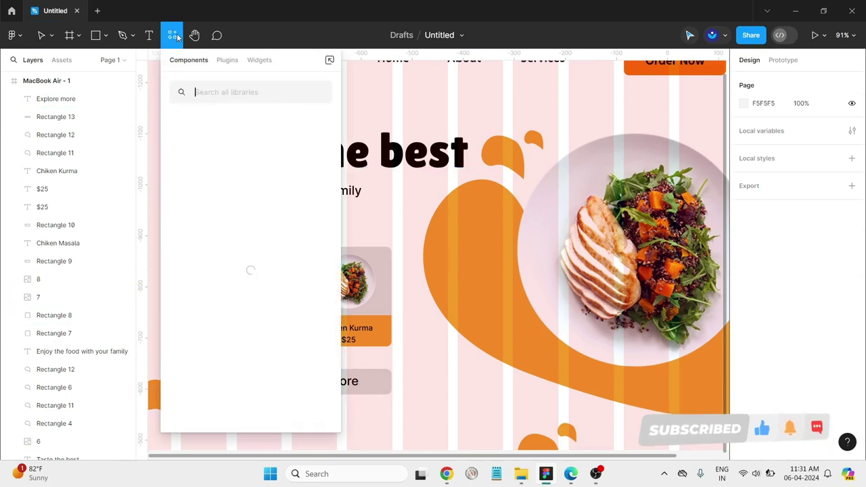
left_click(227, 60)
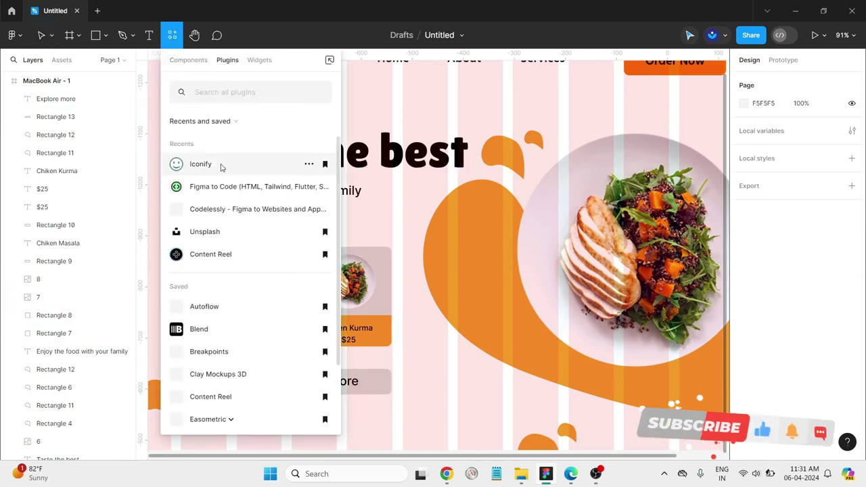
key("Escape")
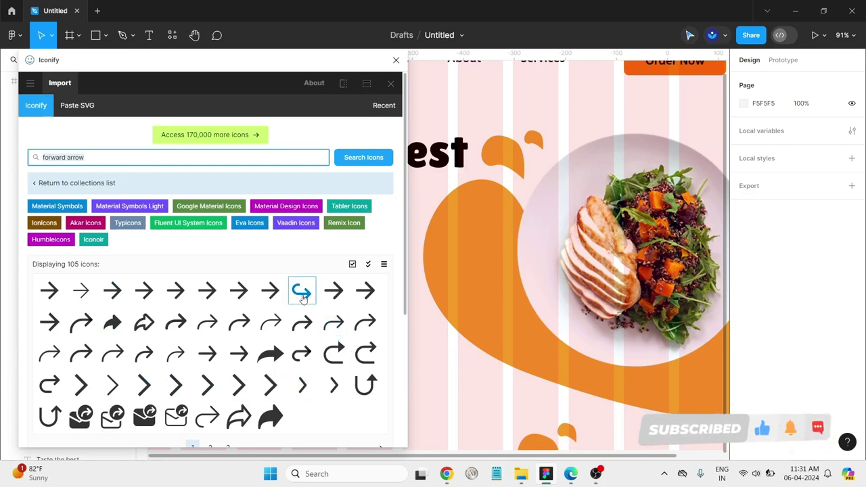
left_click_drag(332, 291, 429, 366)
left_click(397, 61)
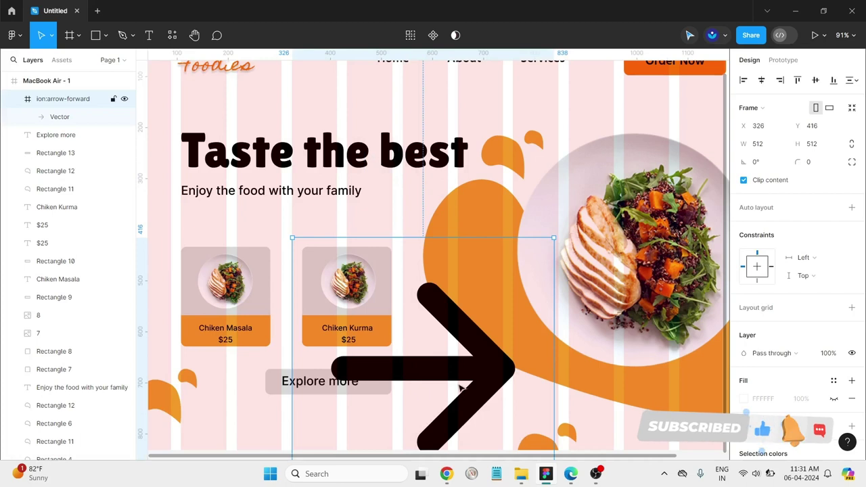
scroll(460, 388, "down", 3)
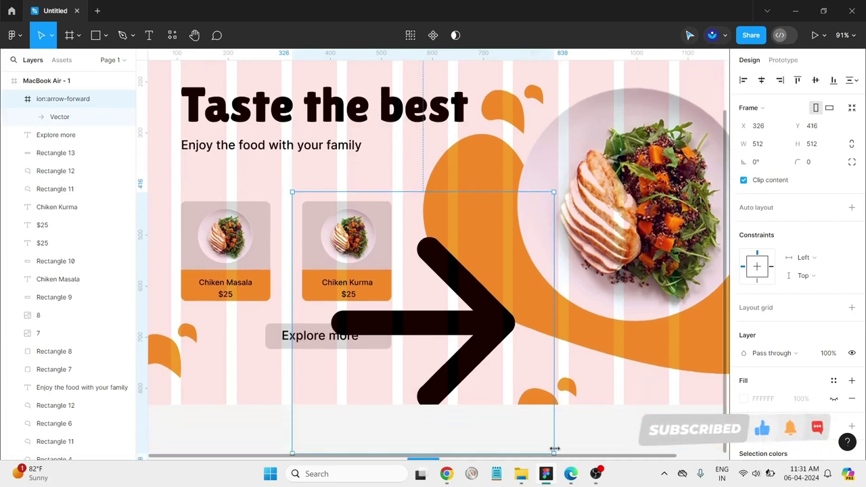
left_click_drag(554, 451, 346, 318)
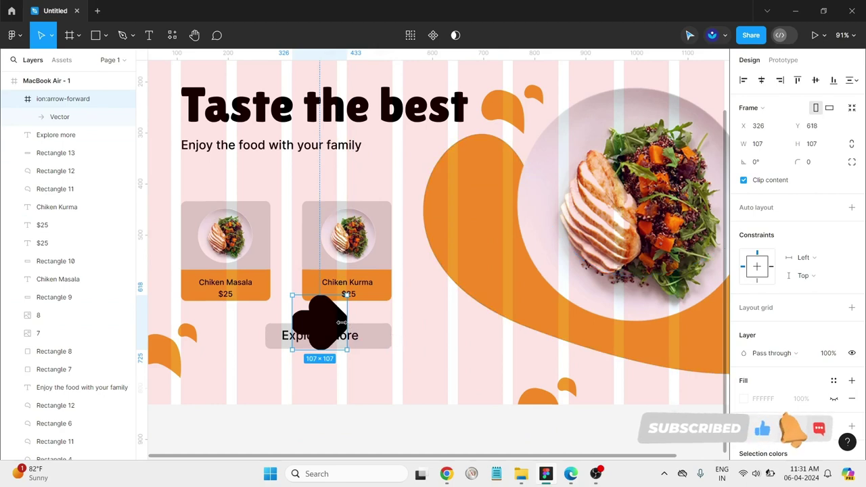
key("Delete")
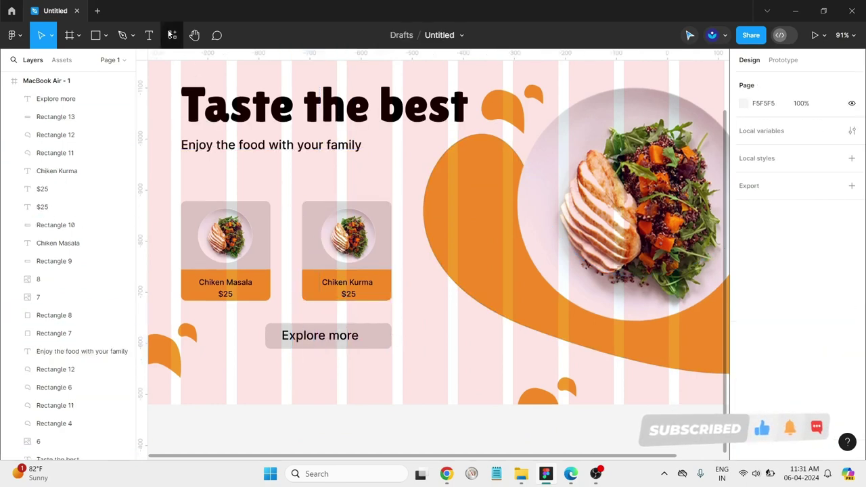
Step: Place the plain forward arrow from Iconify beside Explore more and select it
left_click(172, 34)
left_click(219, 164)
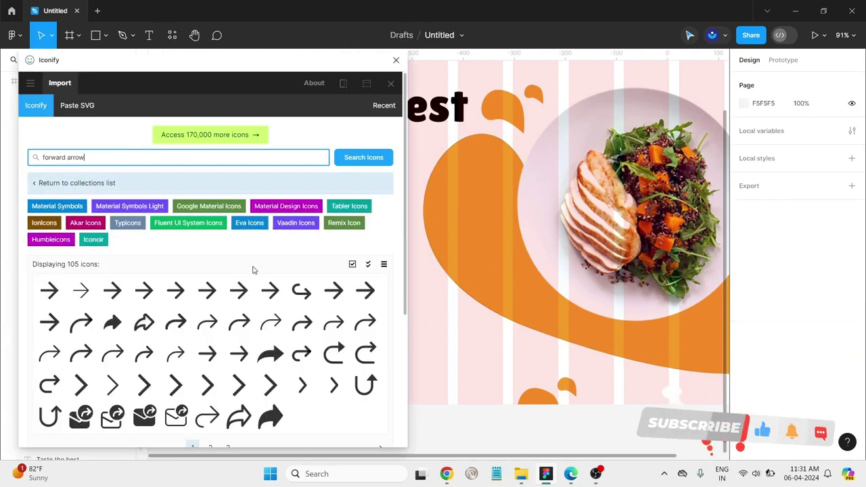
left_click(52, 290)
scroll(52, 290, "down", 2)
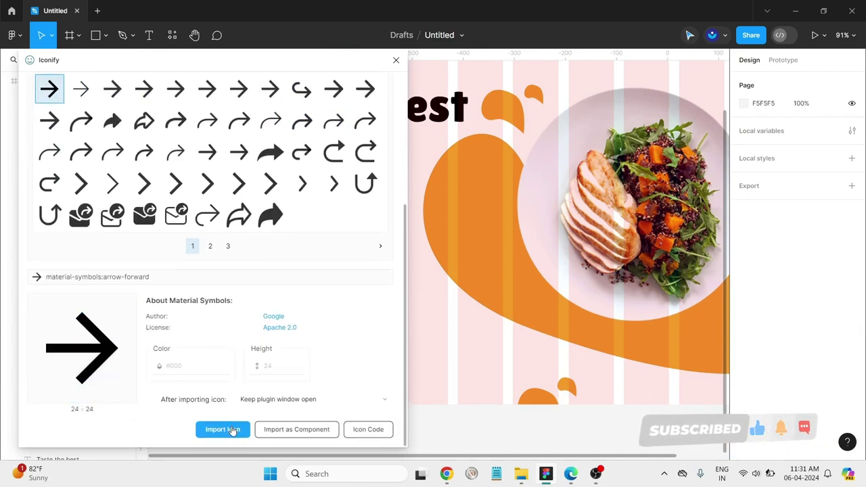
left_click_drag(49, 89, 374, 342)
left_click(396, 60)
left_click(428, 394)
scroll(334, 336, "up", 5, "ctrl")
left_click(408, 343)
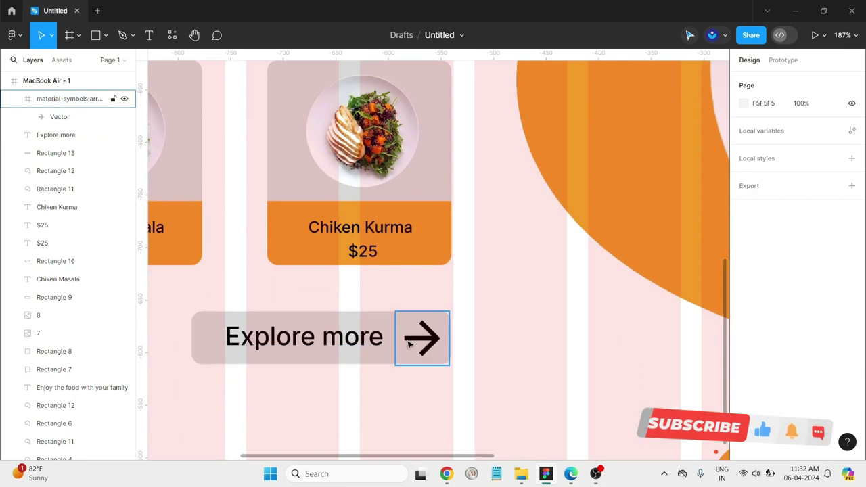
Step: Delete the large arrow and import a chevron icon from Iconify instead
key("Delete")
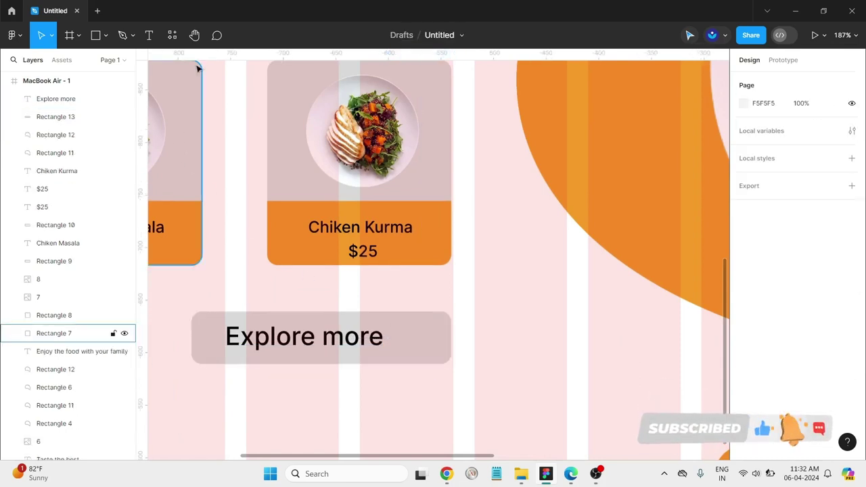
left_click(149, 36)
left_click(172, 35)
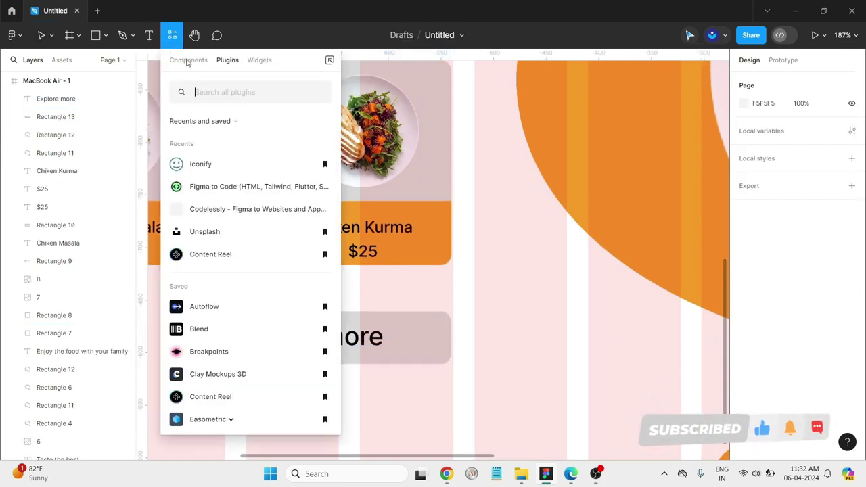
left_click(203, 164)
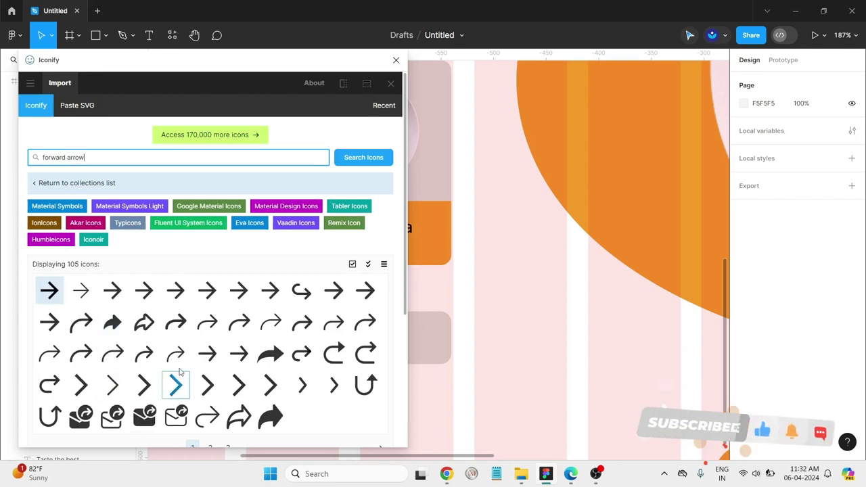
left_click_drag(146, 386, 210, 387)
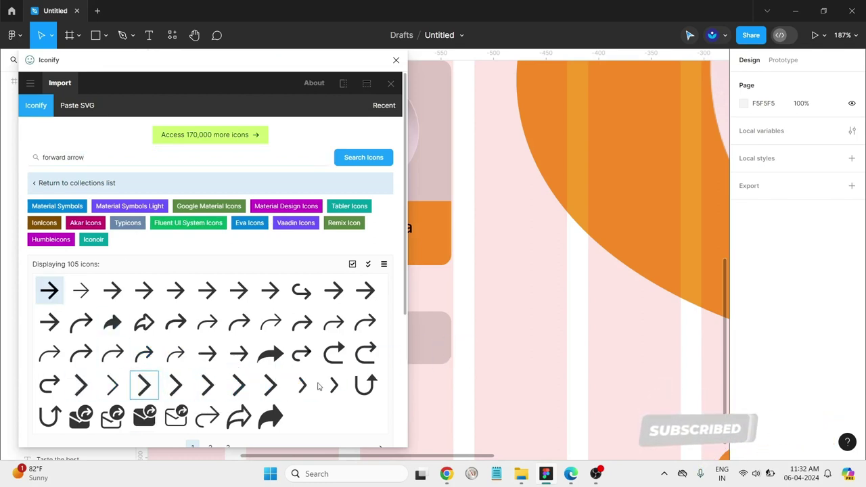
left_click_drag(334, 386, 428, 342)
left_click(396, 59)
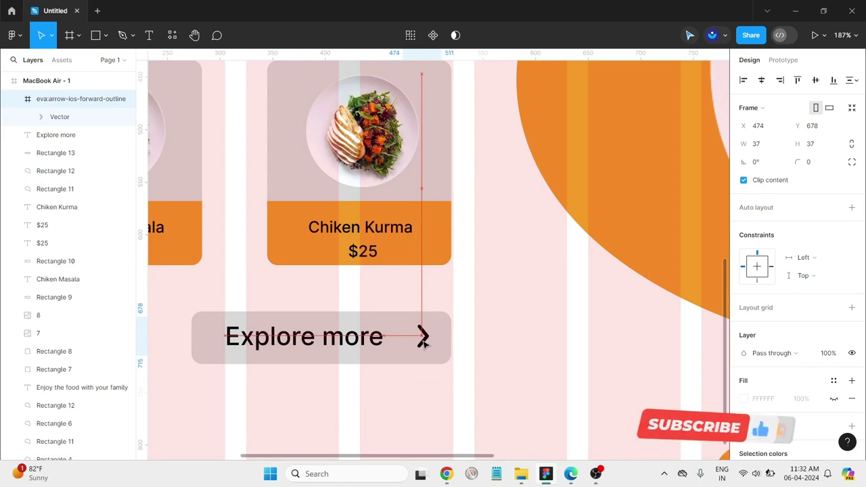
Step: Nudge the chevron into place beside Explore more, then delete it
left_click_drag(423, 341, 423, 344)
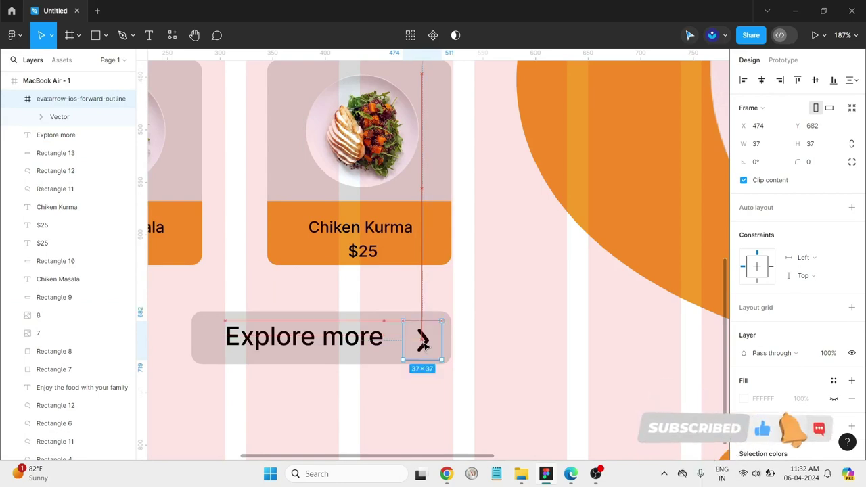
left_click(489, 348)
scroll(489, 347, "down", 5)
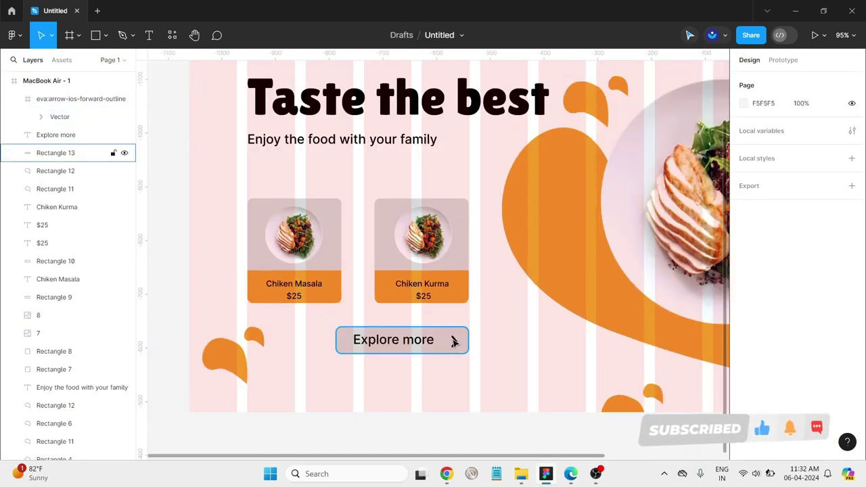
left_click_drag(455, 341, 446, 345)
left_click(475, 356)
left_click(447, 344)
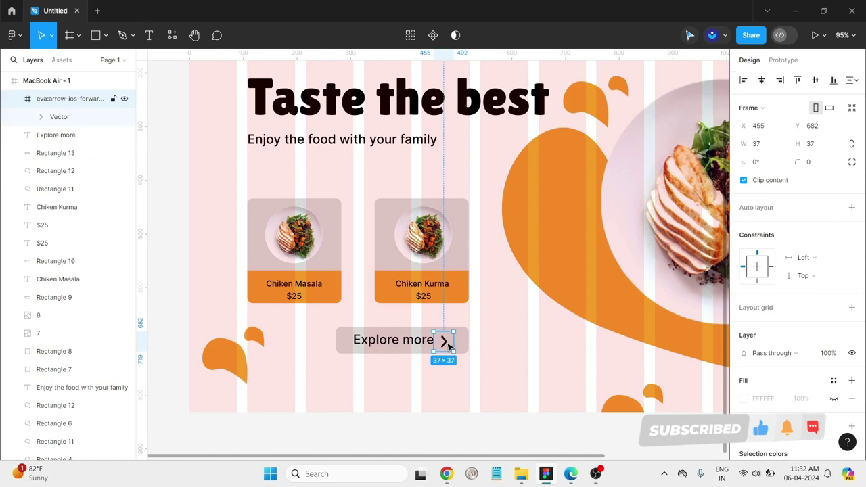
key("Delete")
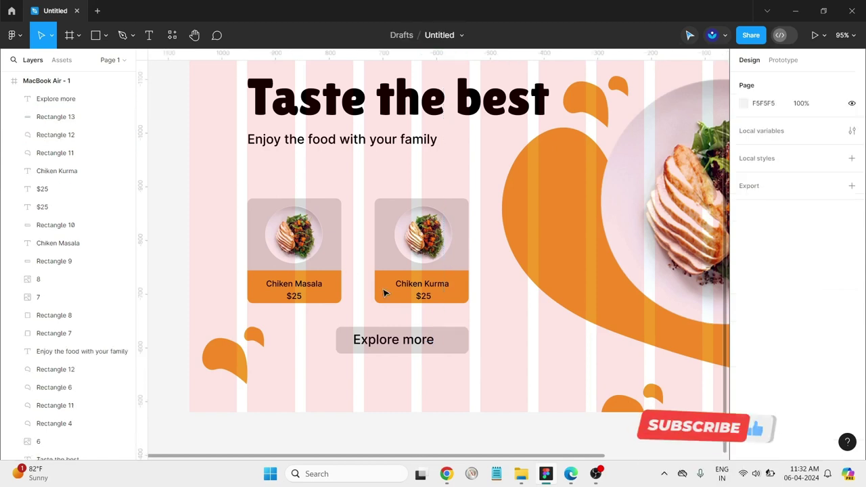
Step: Import the arrow-forward-circle icon from page 2 of Iconify's arrow results
left_click(172, 35)
left_click(207, 165)
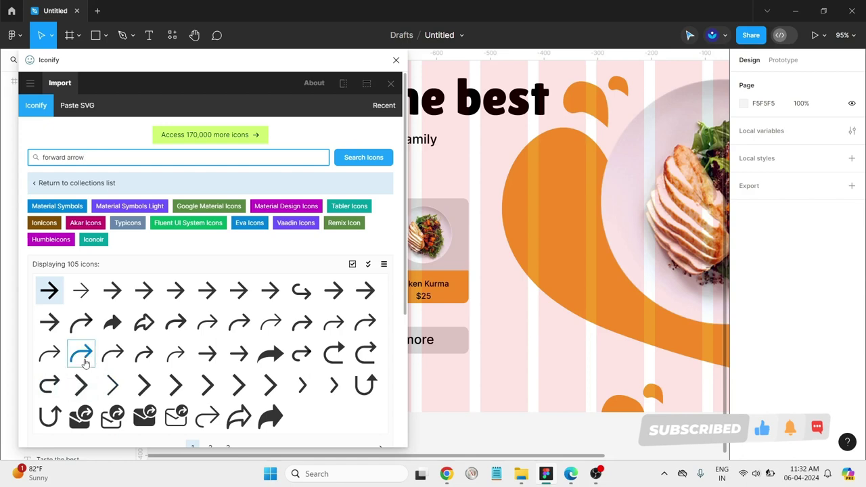
left_click(210, 447)
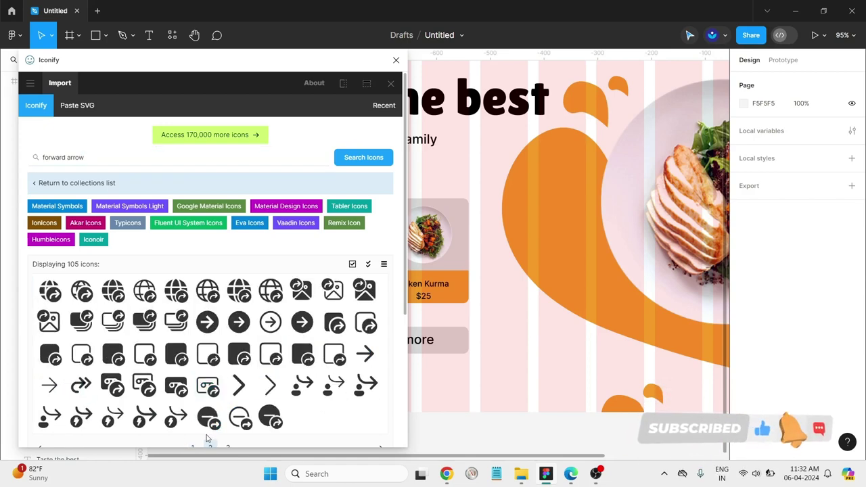
left_click_drag(238, 323, 436, 243)
left_click(396, 60)
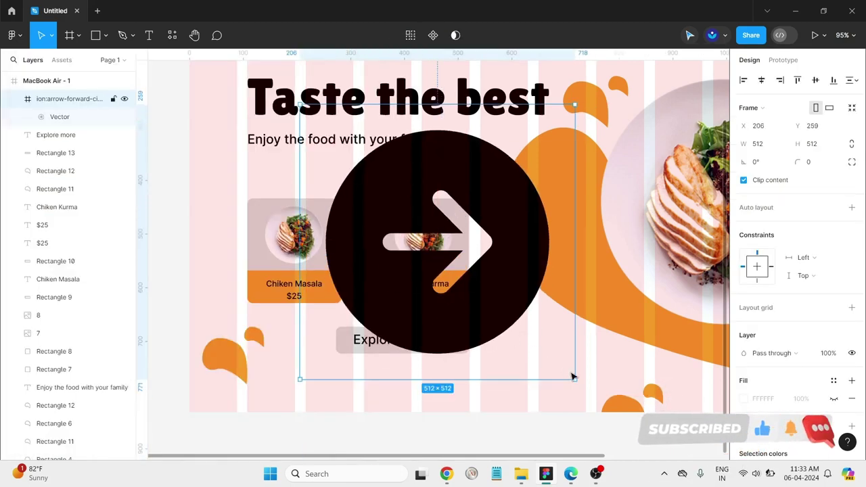
Step: Resize the circled arrow to 35×35 and align it at the button's right end
left_click_drag(574, 376, 449, 340)
left_click(495, 370)
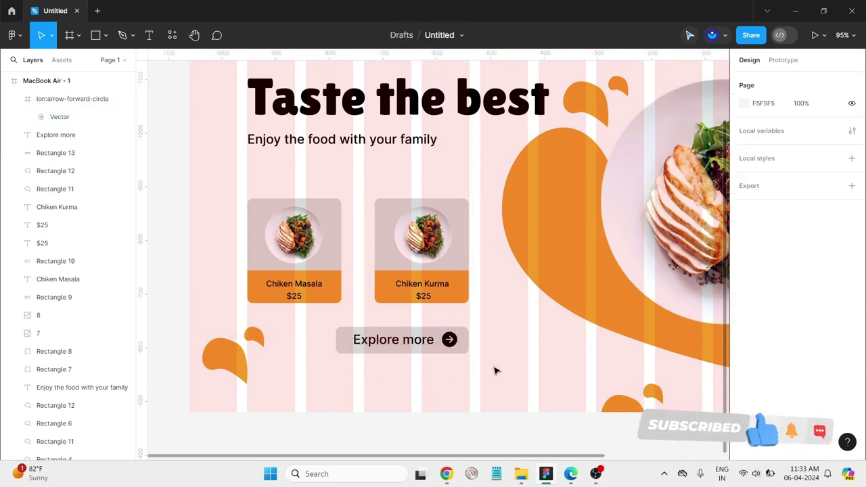
scroll(403, 344, "up", 5)
double_click(492, 337)
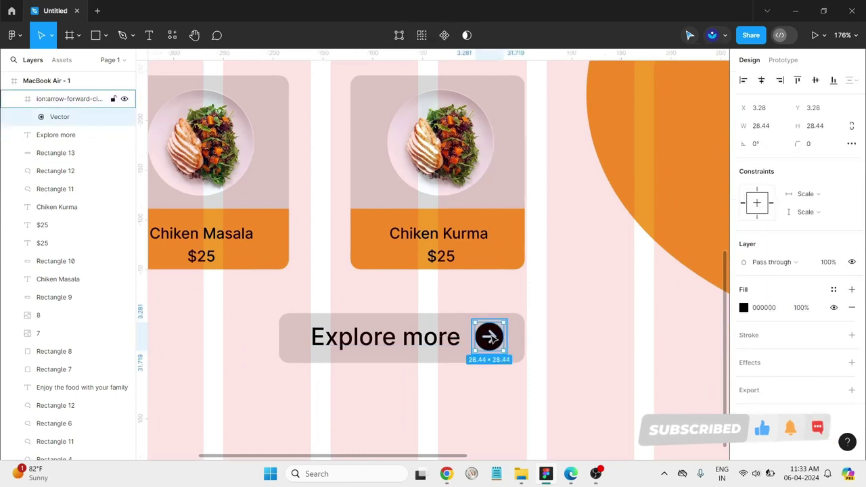
left_click(490, 336)
left_click_drag(498, 339, 497, 340)
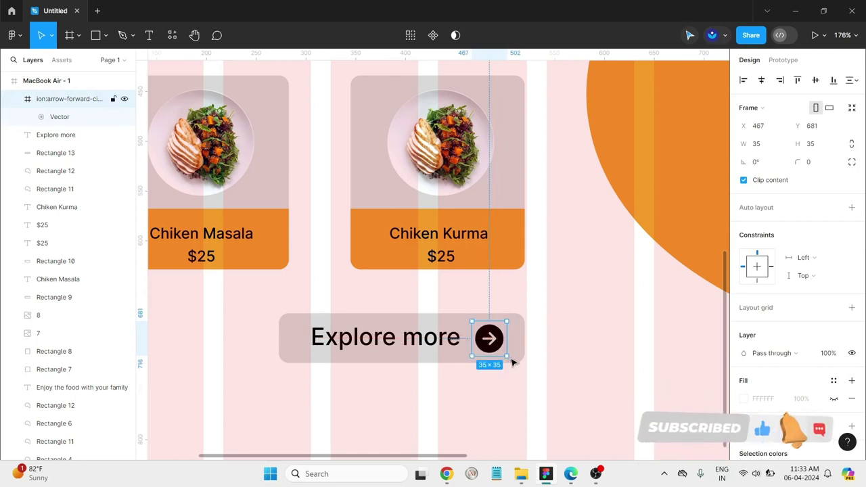
Step: Zoom out to 46% to show the whole MacBook Air - 1 frame, then deselect it
left_click(518, 406)
scroll(518, 406, "down", 6)
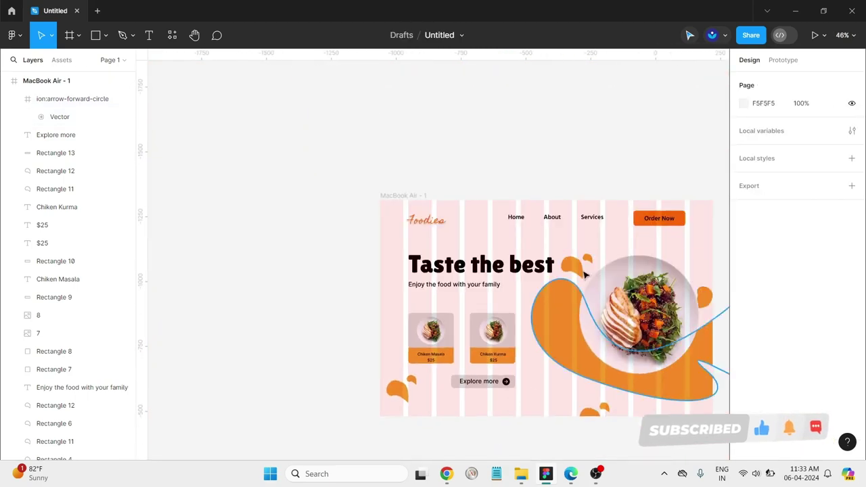
left_click(418, 197)
scroll(466, 341, "right", 3)
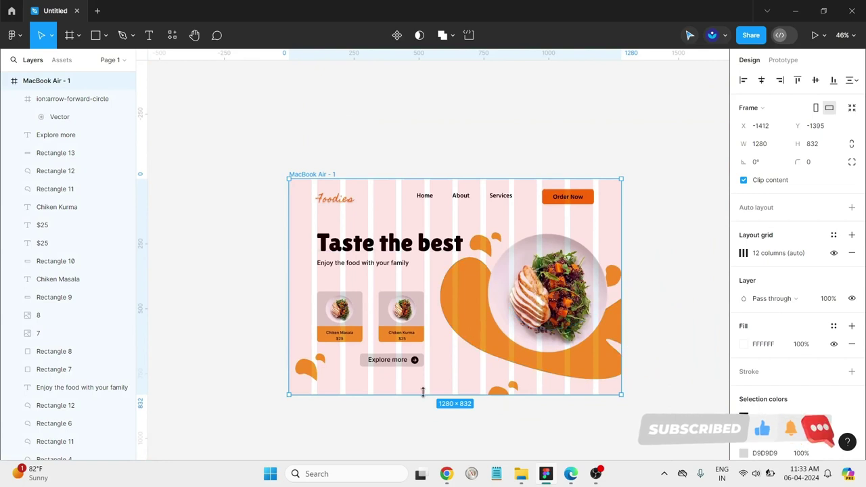
left_click(420, 428)
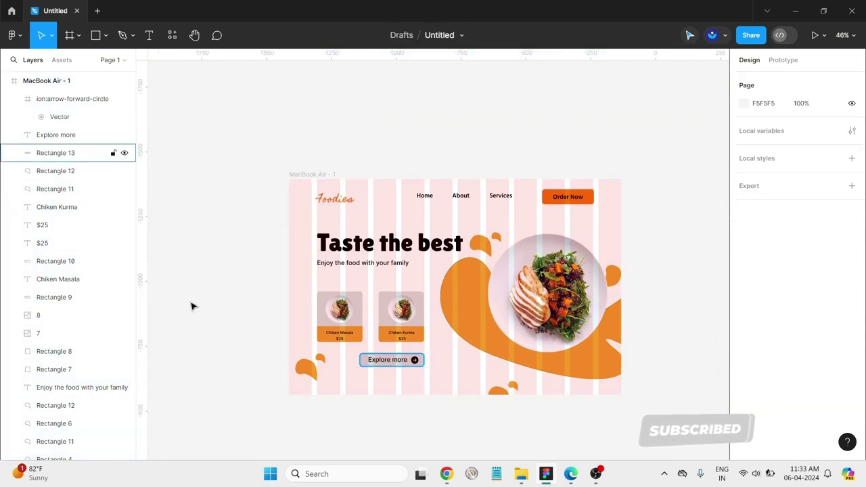
Step: Hide the frame's column grid and give the Chiken Kurma card the salad's dark green 305213
left_click(306, 185)
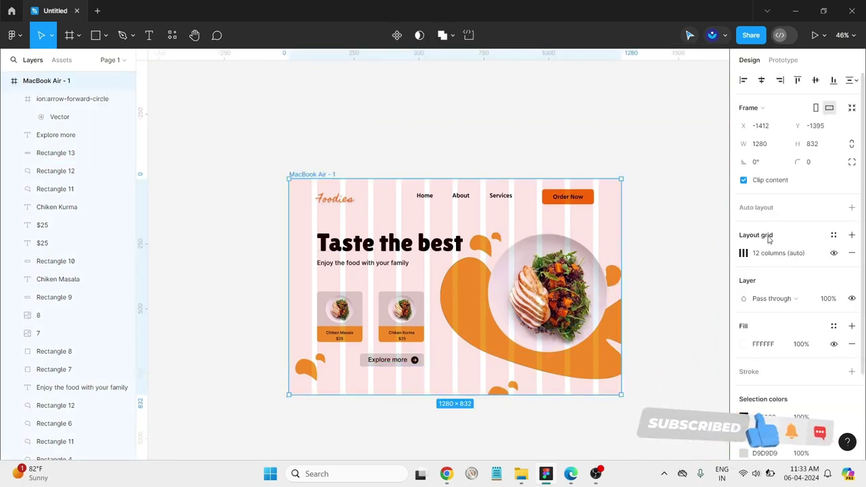
left_click(834, 253)
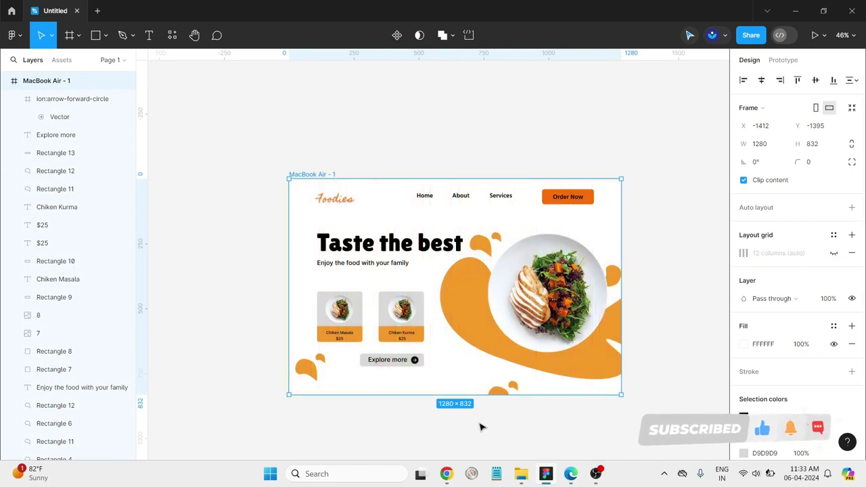
left_click(423, 319)
left_click(747, 307)
left_click(748, 309)
left_click(745, 308)
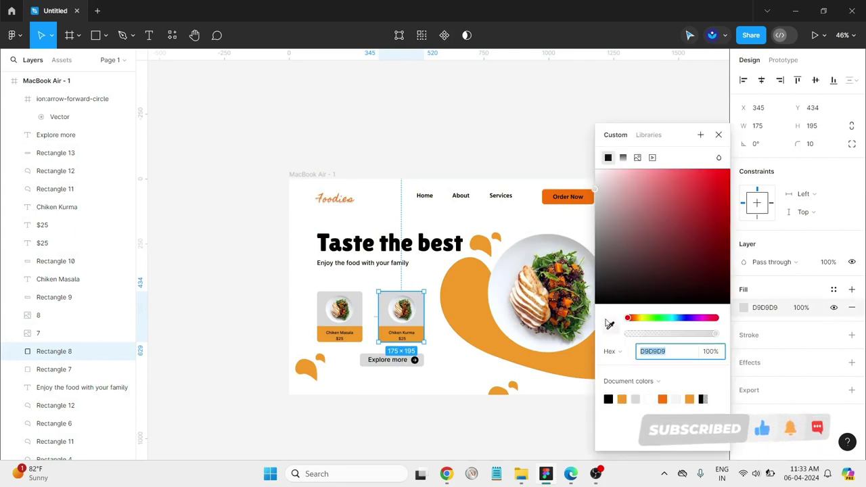
left_click(610, 325)
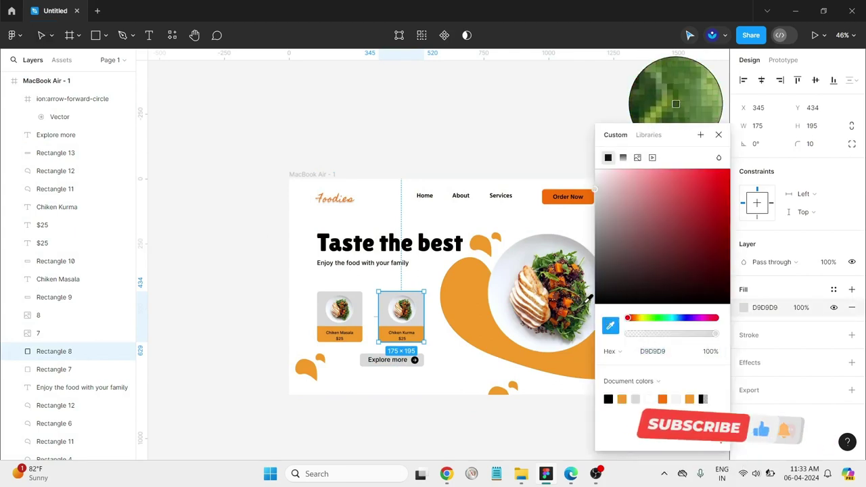
left_click(590, 299)
left_click(441, 389)
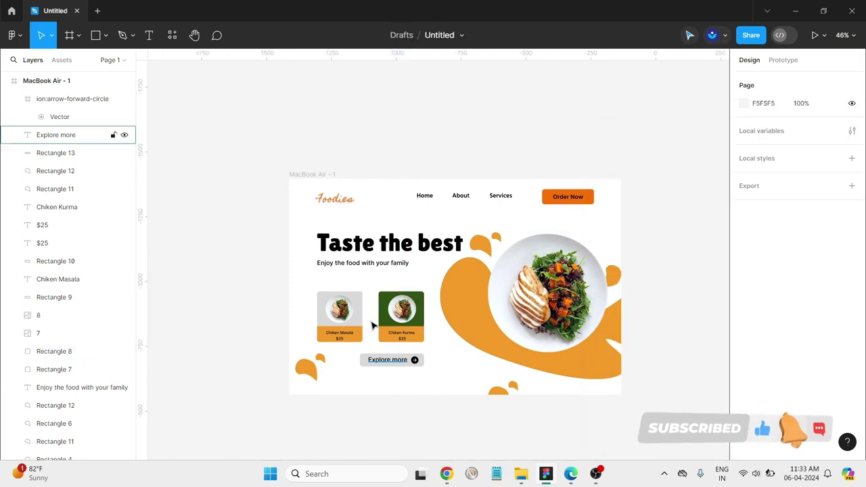
Step: Apply the dark green 305213 document colour to the Chiken Masala card and reselect it
left_click(110, 369)
left_click(743, 309)
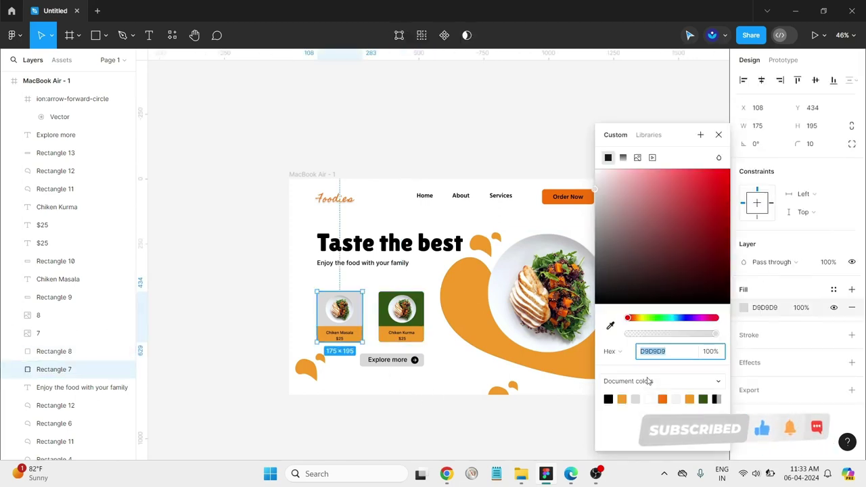
left_click(704, 399)
left_click(398, 416)
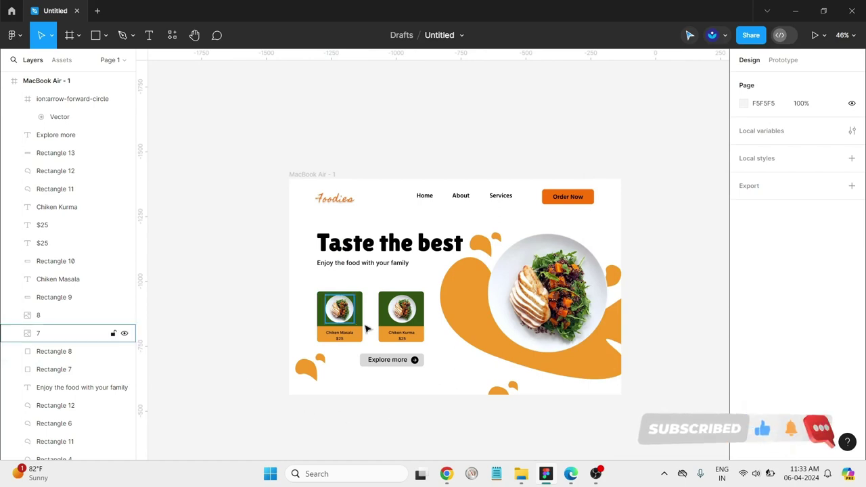
left_click(357, 299)
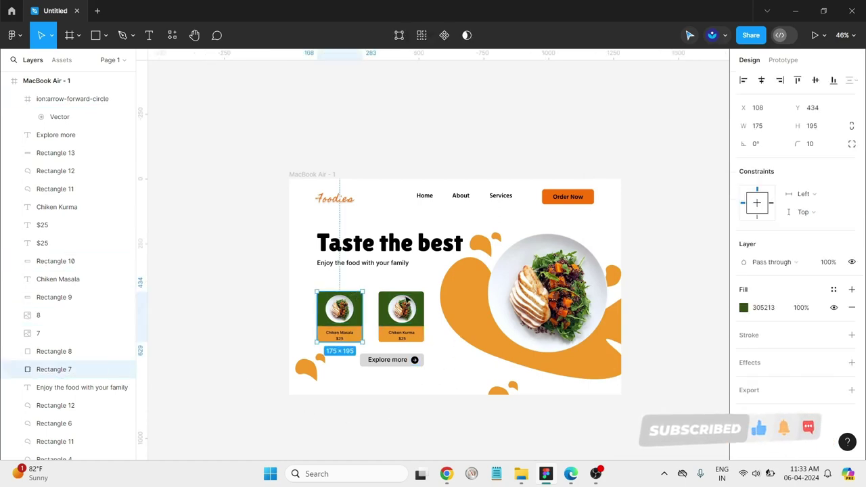
Step: Add drop shadows to the Chiken Masala and Chiken Kurma cards
left_click(853, 362)
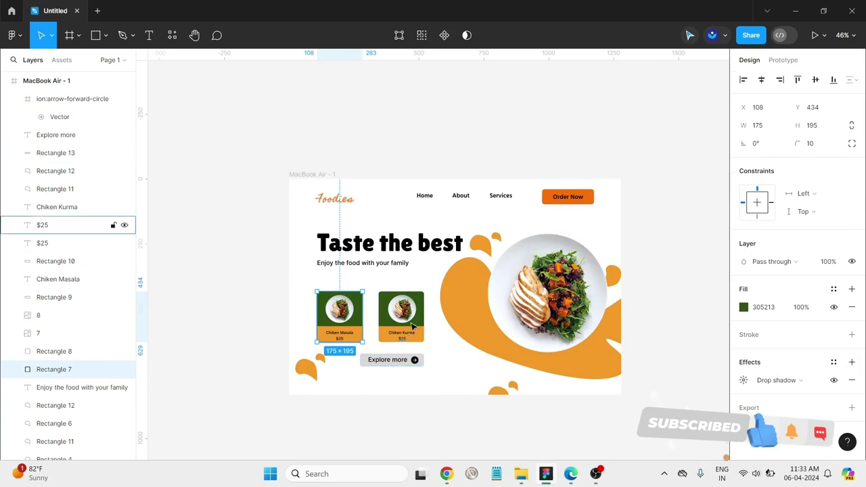
left_click(412, 298)
left_click(853, 362)
left_click(576, 384)
Step: Give the large orange swirl a drop shadow and select the small splashes beside it
left_click(596, 366)
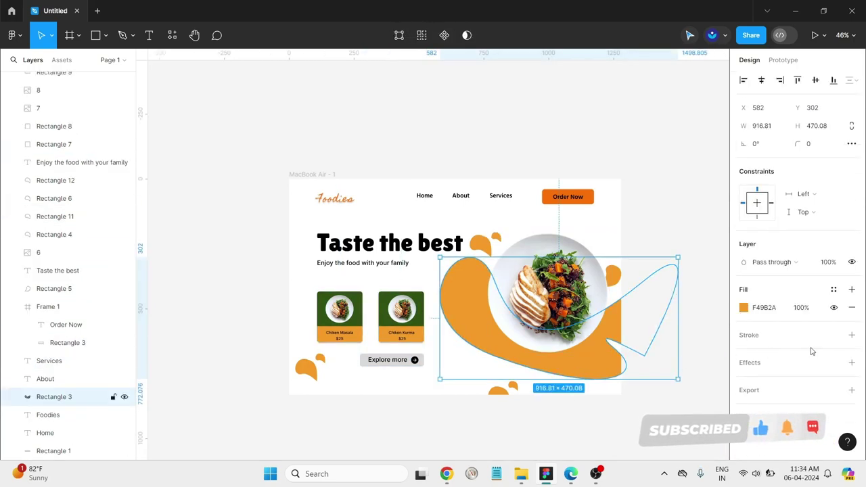
left_click(852, 362)
left_click(613, 417)
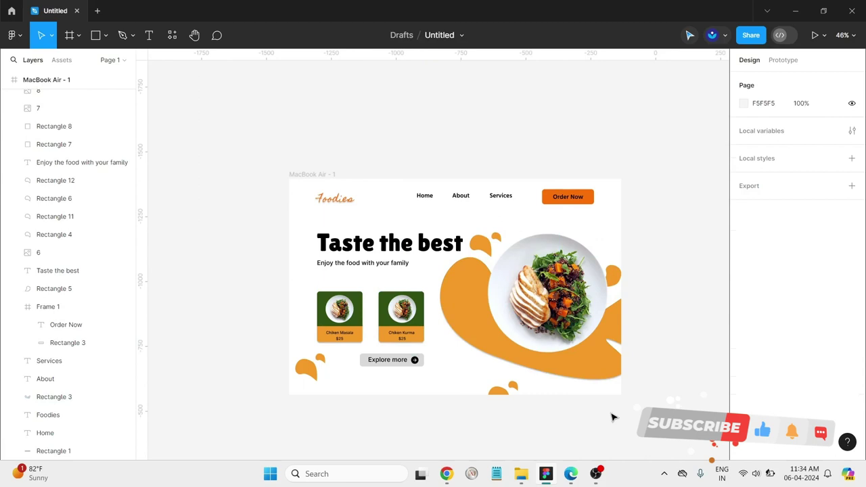
left_click(501, 390)
left_click(530, 410)
left_click(497, 393)
left_click(556, 388, "shift")
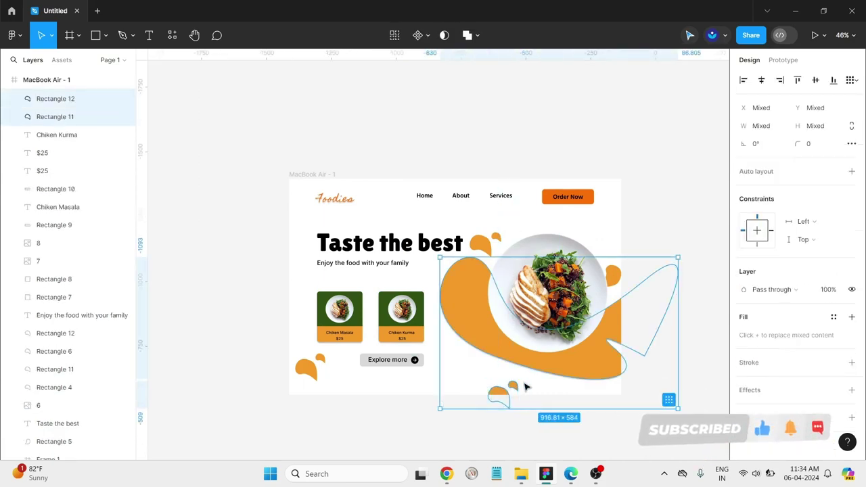
left_click(515, 412)
Step: Add drop shadows to the blob below the plate, its tiny drop, and two splashes near the heading
left_click(501, 398)
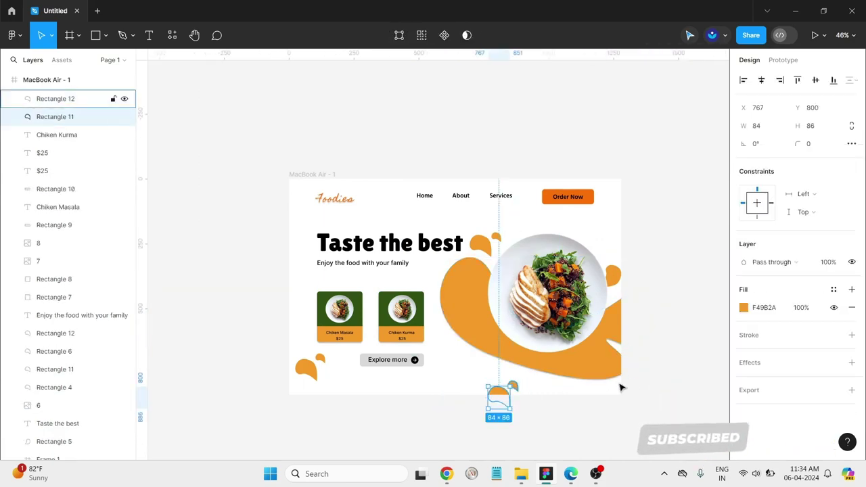
left_click(853, 362)
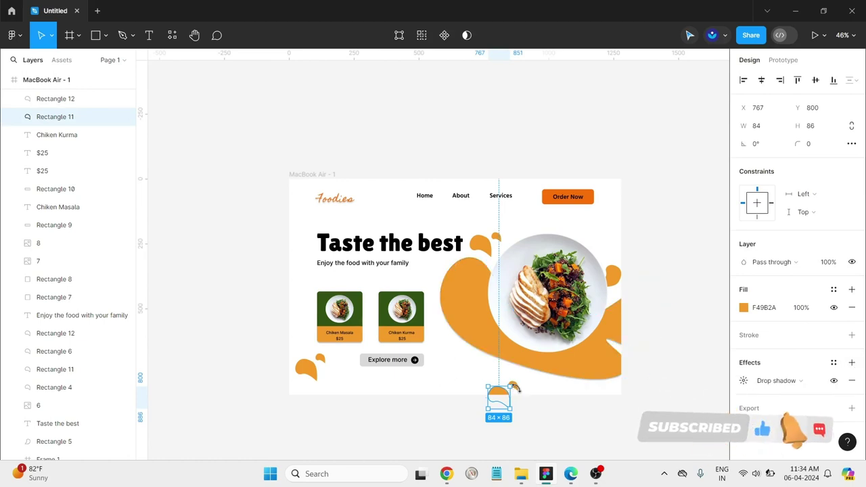
left_click(526, 408)
left_click(513, 386)
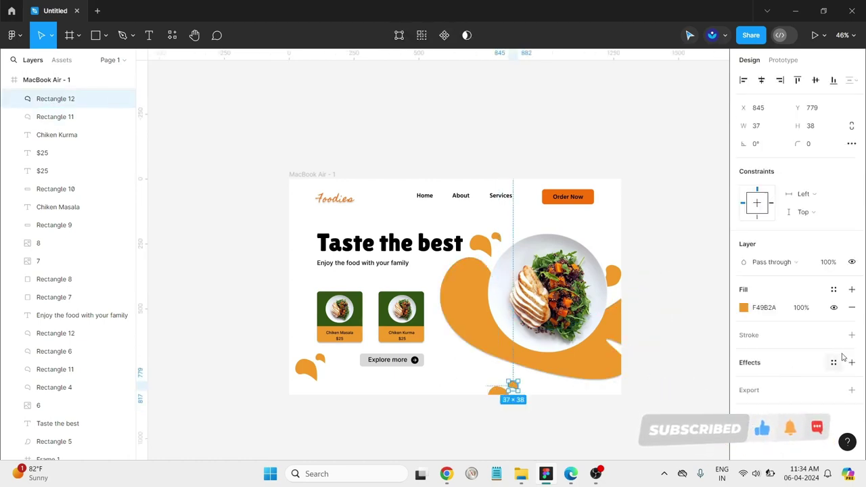
left_click(852, 363)
left_click(499, 424)
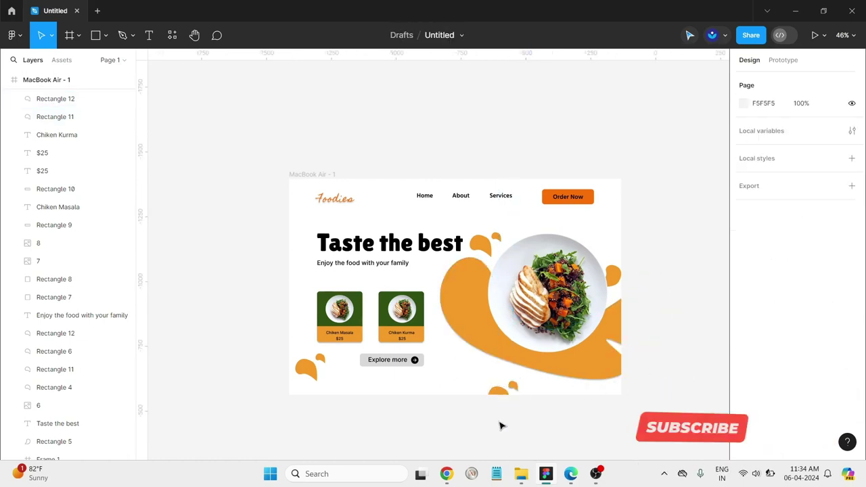
left_click(479, 246)
left_click(852, 362)
left_click(507, 252)
left_click(489, 245)
left_click(497, 236)
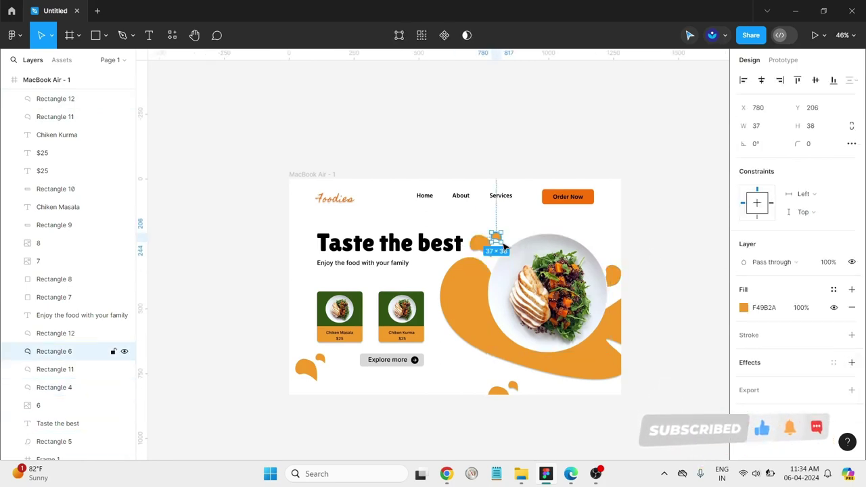
left_click(853, 362)
Step: Add a drop shadow to the Order Now button
left_click(588, 203)
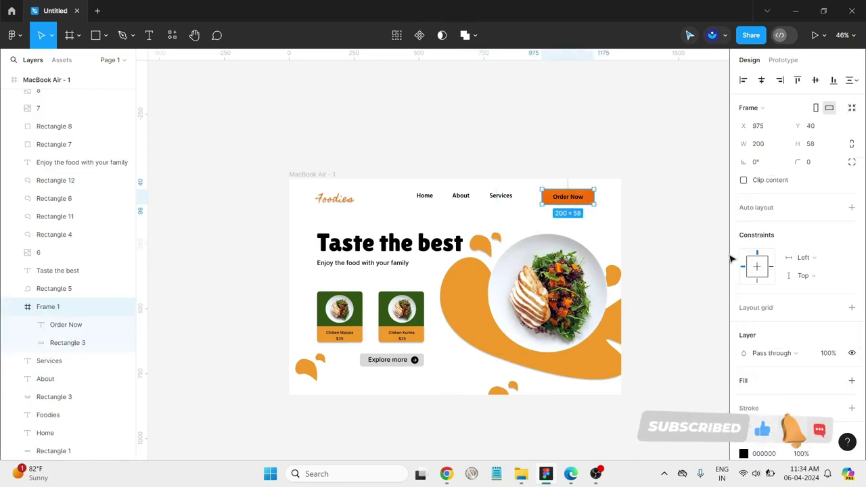
scroll(835, 401, "down", 3)
left_click(852, 387)
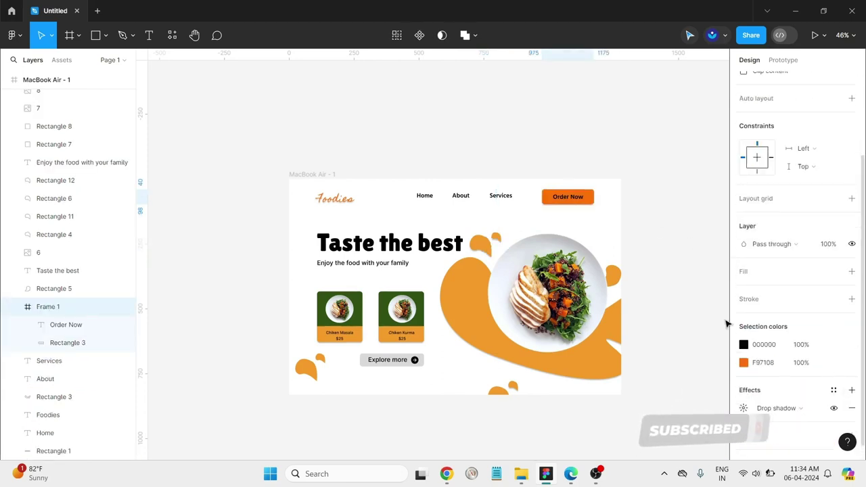
left_click(669, 315)
Step: Add drop shadows to the blob at the plate's edge and the bottom-left blob and drop
left_click(609, 277)
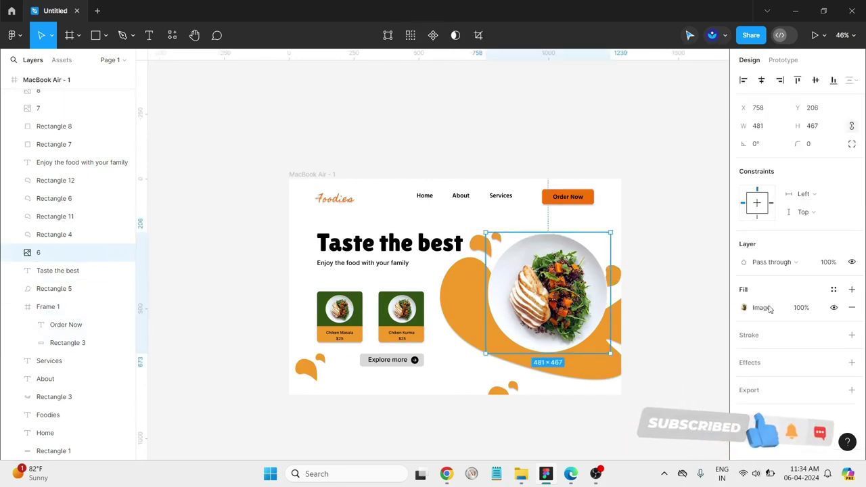
left_click(621, 278)
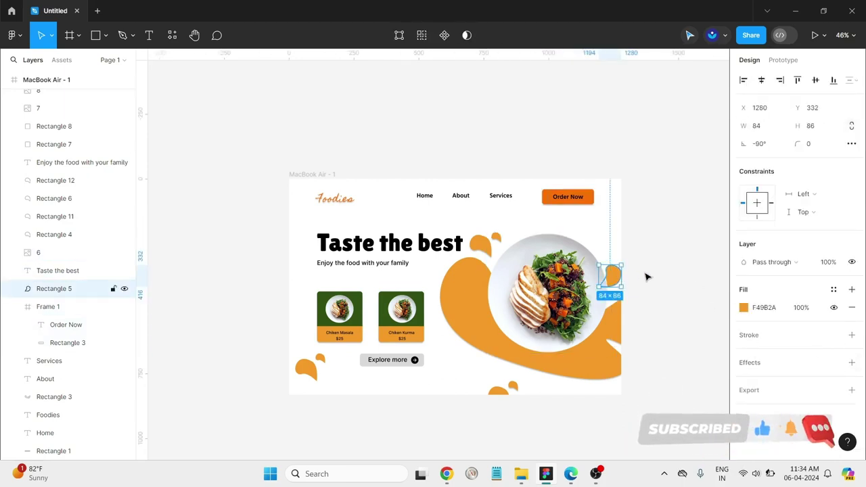
left_click(853, 363)
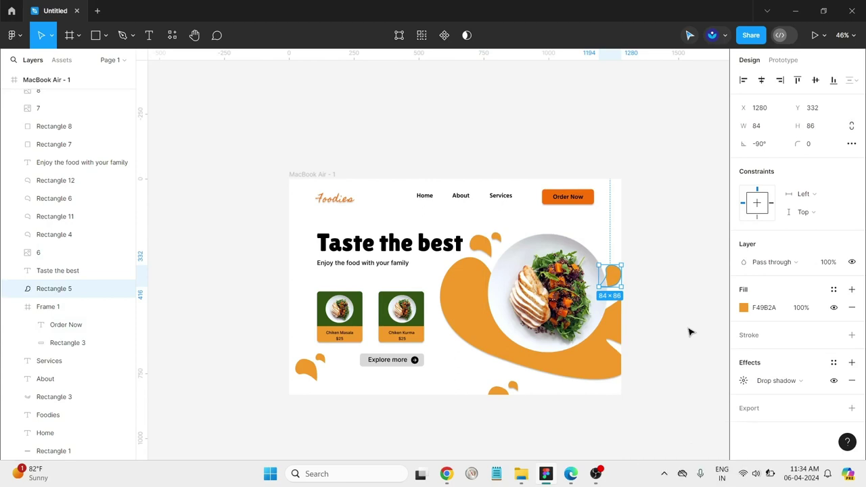
left_click(690, 332)
left_click(306, 369)
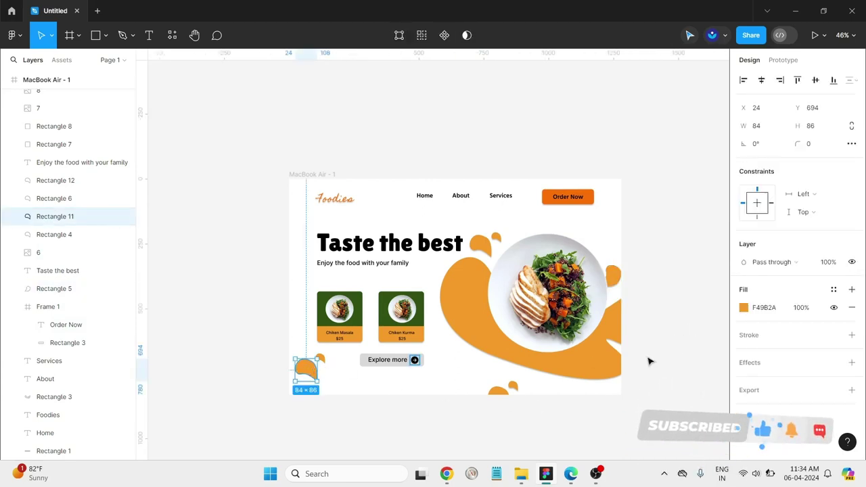
left_click(851, 363)
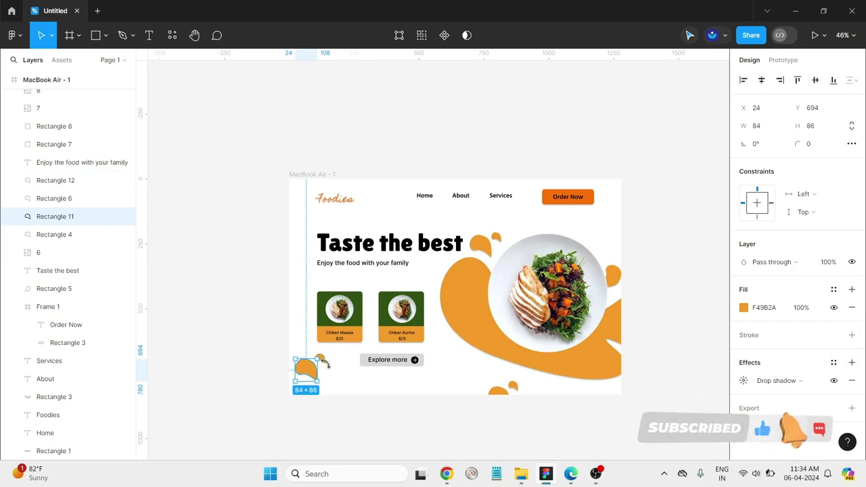
left_click(331, 372)
left_click(320, 360)
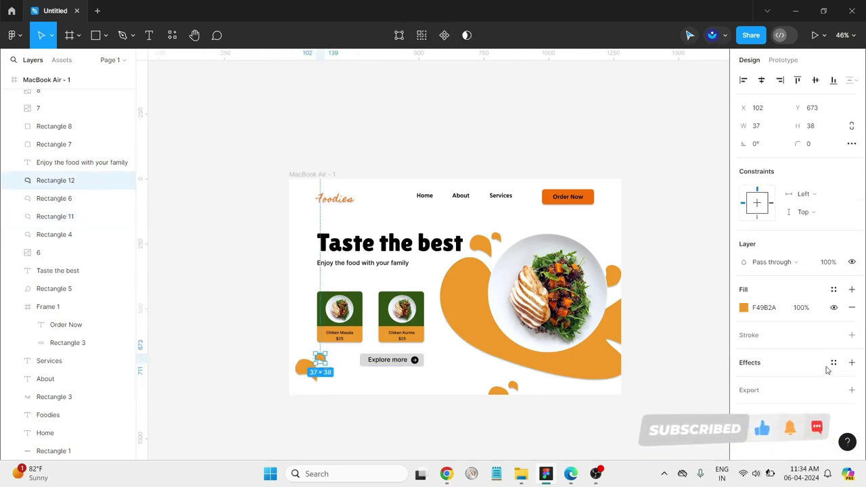
left_click(851, 362)
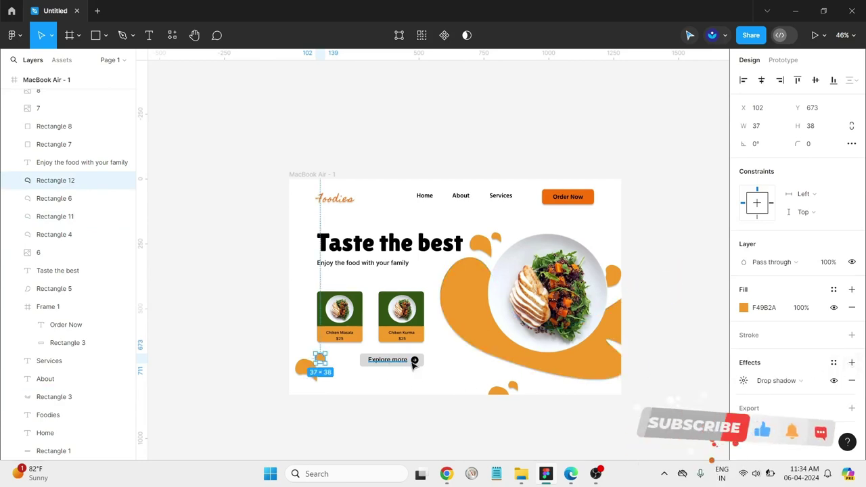
Step: Add drop shadows to the Taste the best heading and the Enjoy the food with your family subtitle
left_click(400, 245)
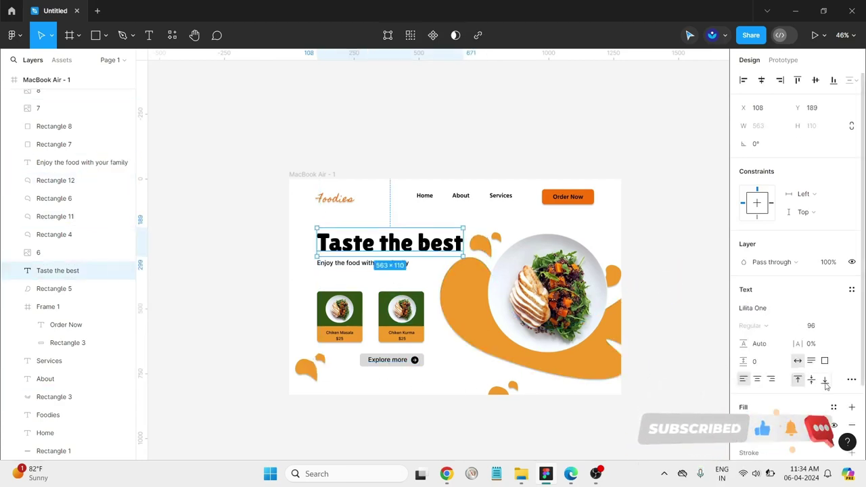
scroll(863, 384, "down", 3)
left_click(852, 390)
left_click(499, 400)
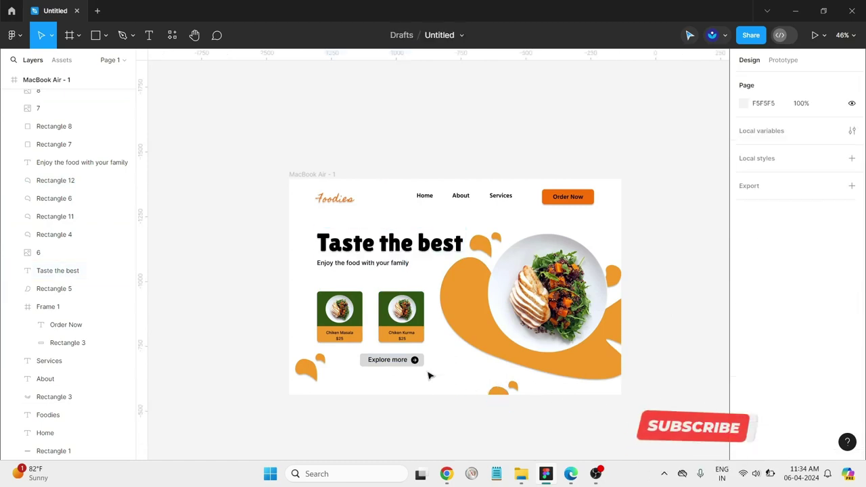
left_click(399, 264)
scroll(861, 377, "down", 3)
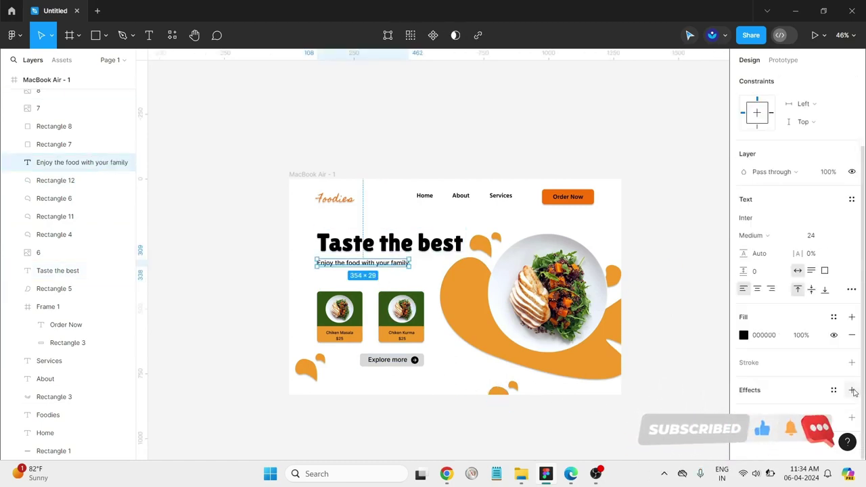
left_click(854, 393)
left_click(454, 378)
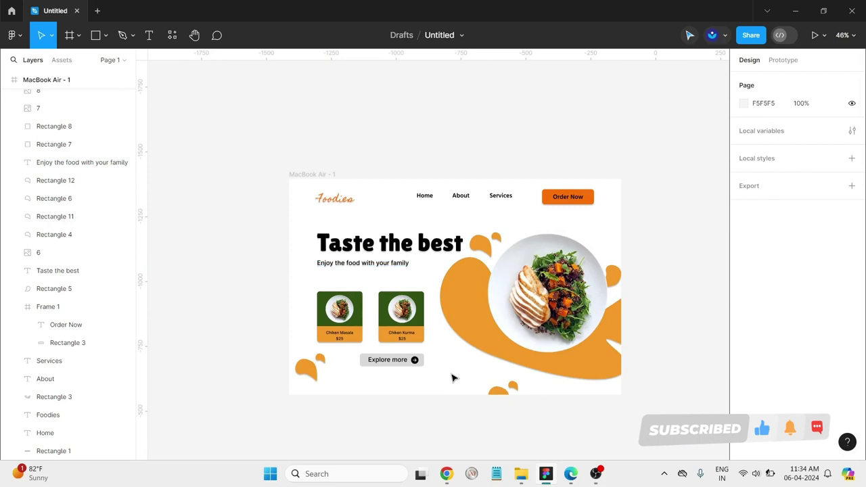
Step: Make the arrow icon in Explore more orange
left_click(420, 361)
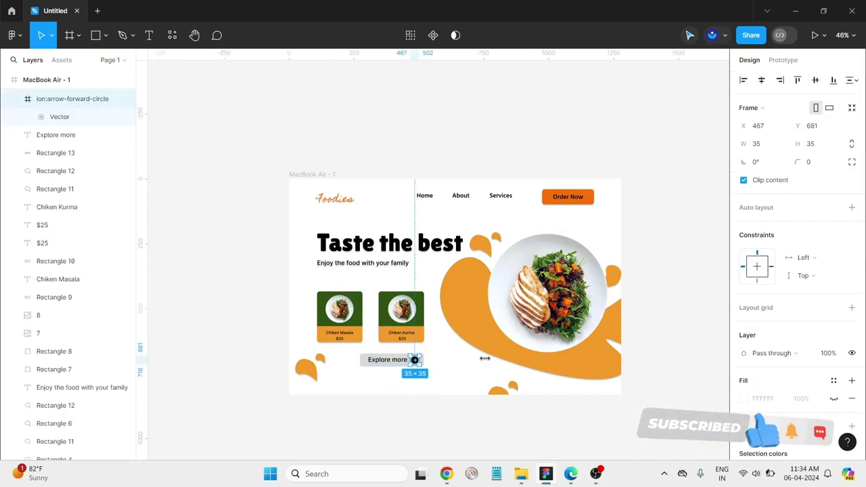
scroll(792, 391, "down", 3)
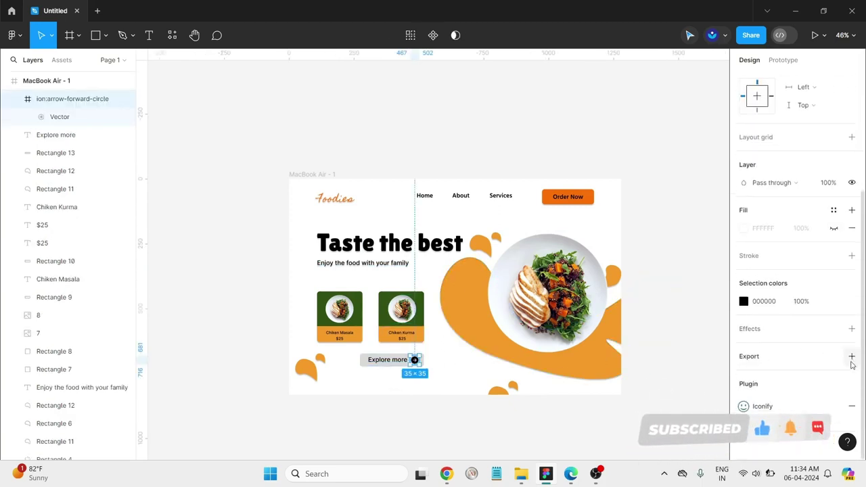
left_click(744, 301)
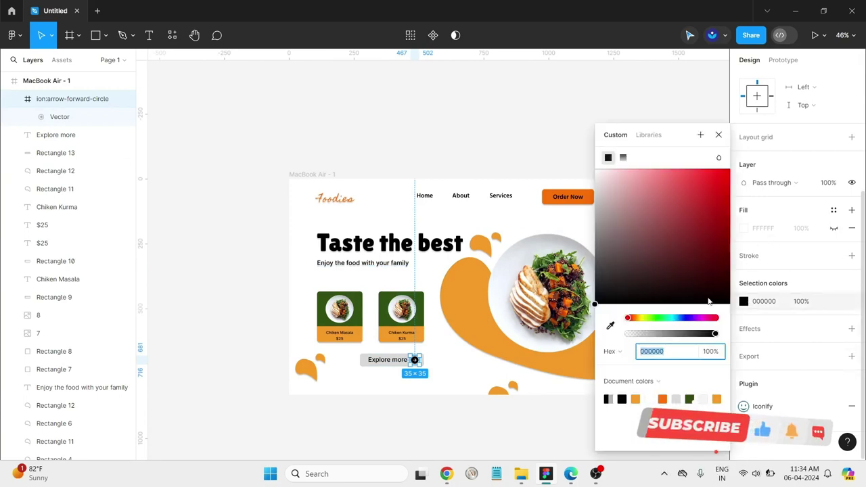
left_click(664, 398)
left_click(520, 416)
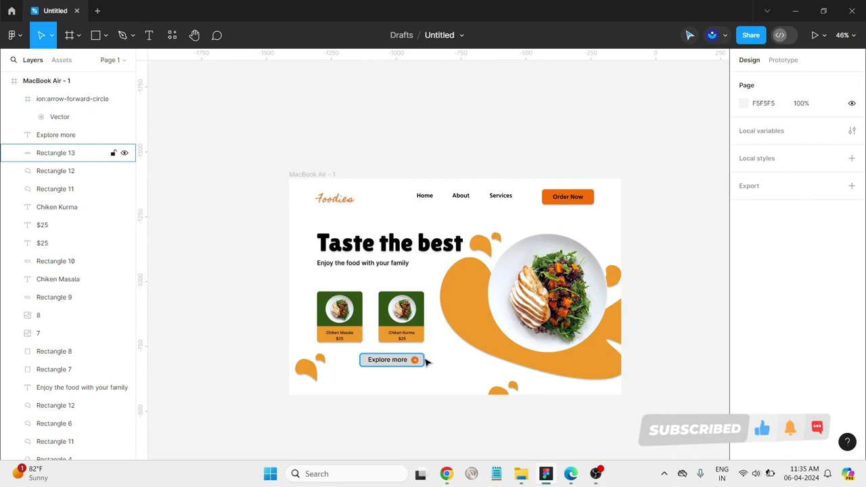
Step: Fill the Explore more button white (FFFFFF) and give it a drop shadow
left_click(427, 362)
left_click(746, 310)
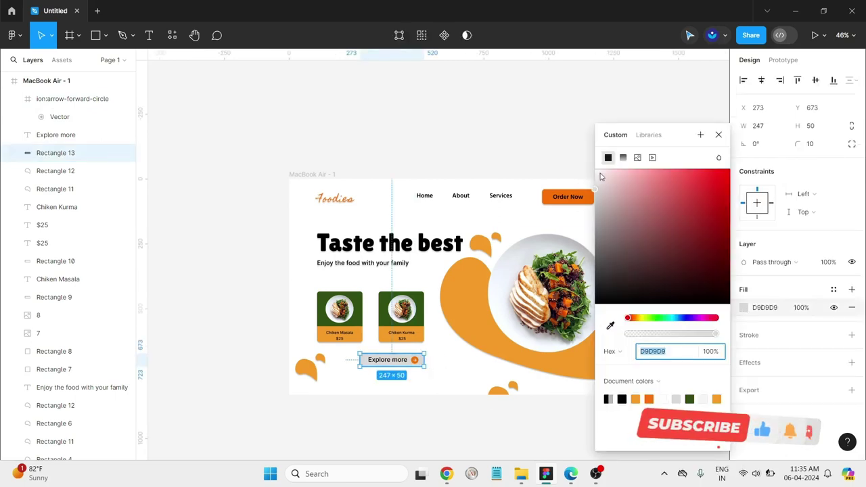
type("FFFFFF")
key("Return")
left_click(514, 128)
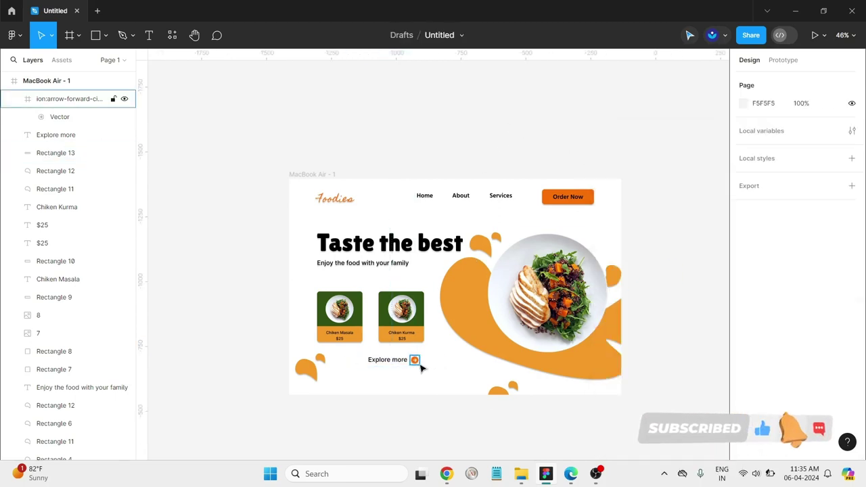
left_click(390, 366)
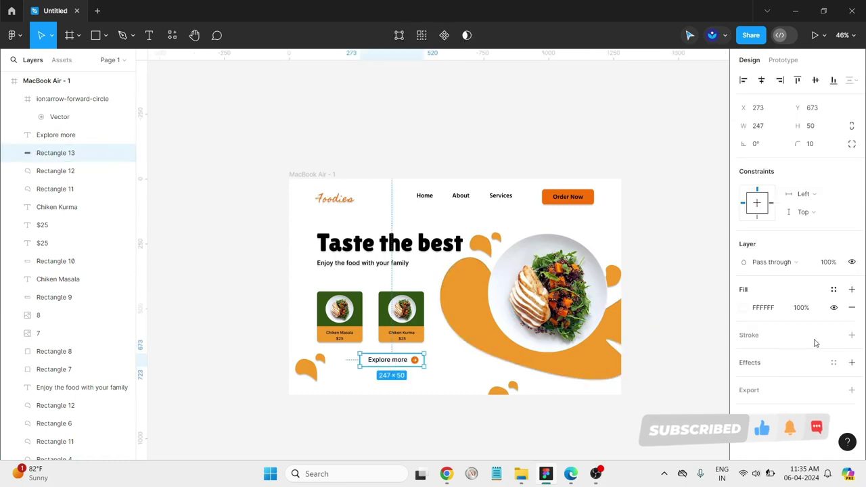
left_click(853, 363)
Step: Change the Explore more button fill to dark green 305213
left_click(504, 399)
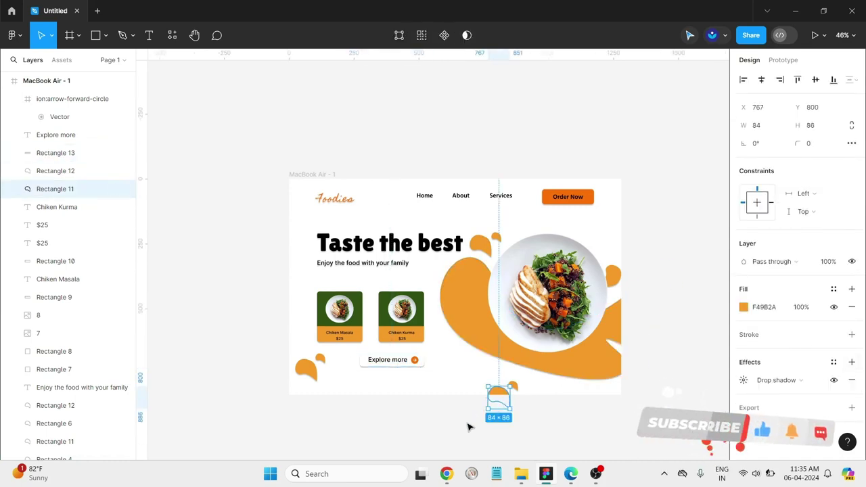
left_click(439, 426)
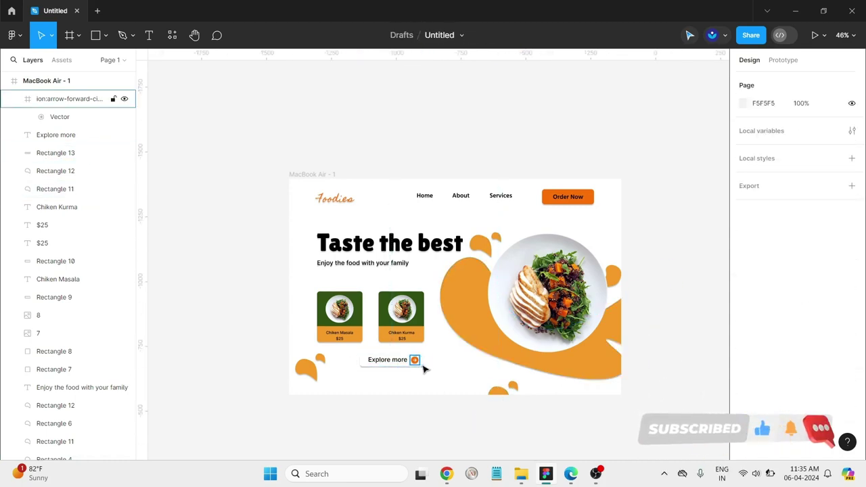
left_click(421, 366)
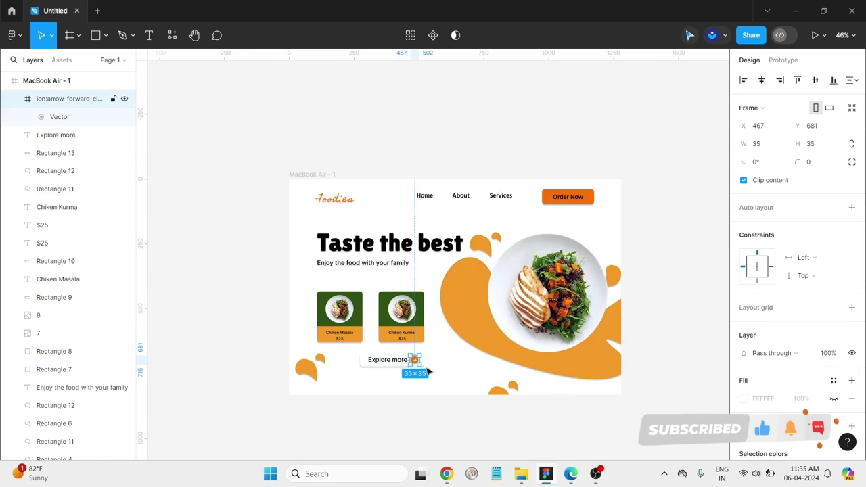
left_click(367, 366)
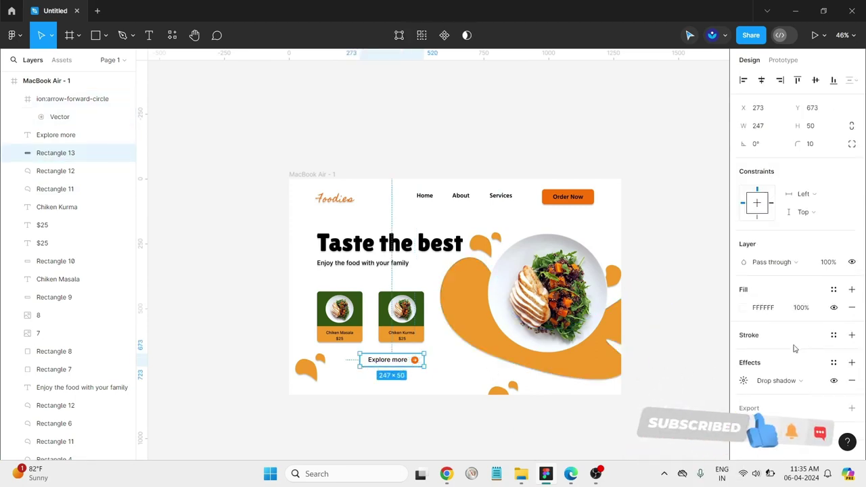
left_click(744, 308)
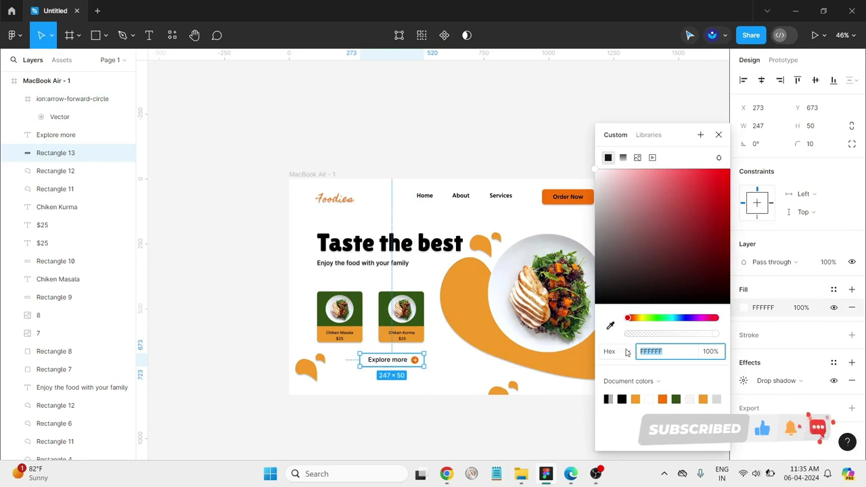
left_click(636, 400)
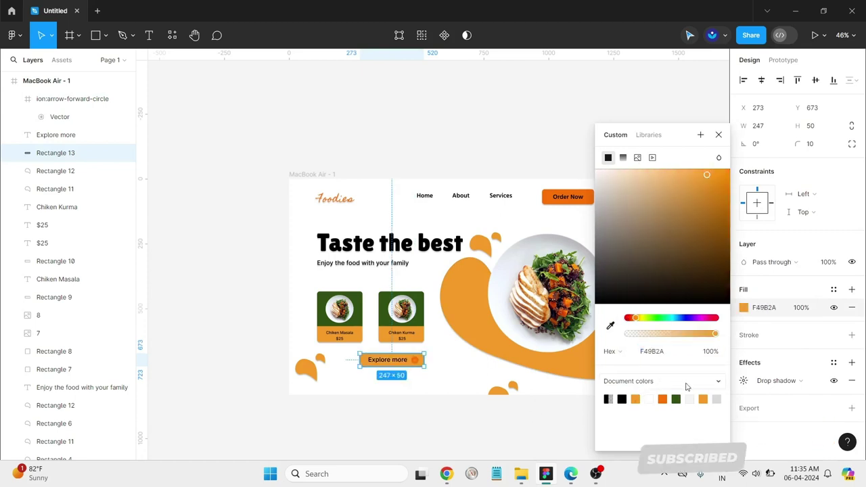
left_click(676, 400)
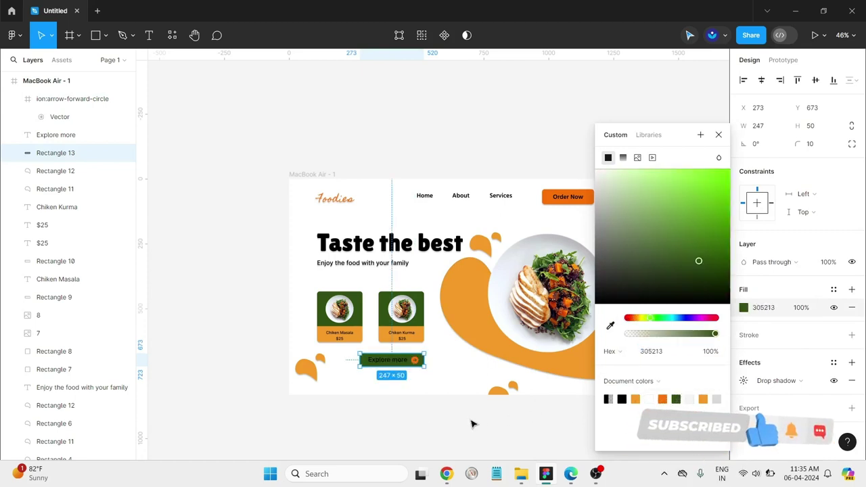
left_click(461, 424)
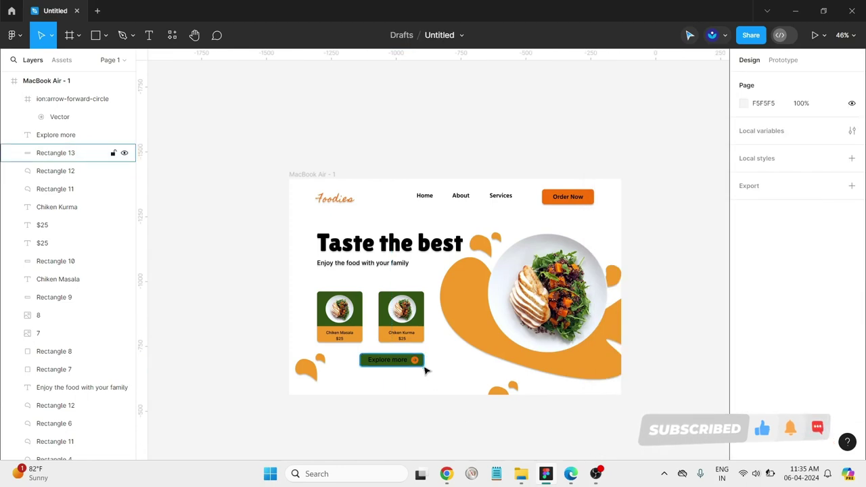
left_click(423, 365)
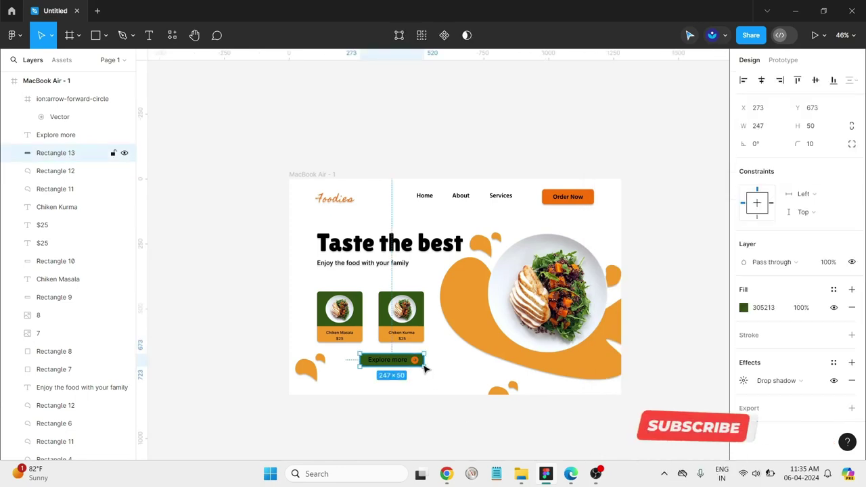
scroll(425, 368, "up", 5)
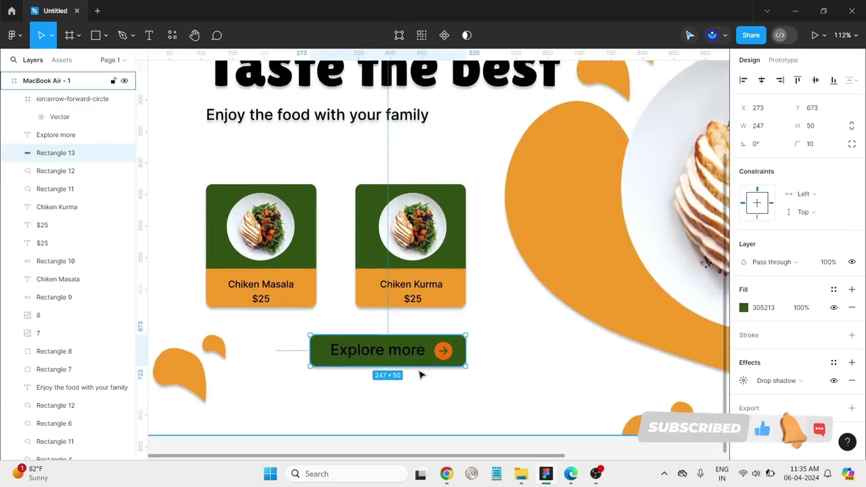
Step: Turn the Explore more text white (FFFFFF)
left_click(406, 355)
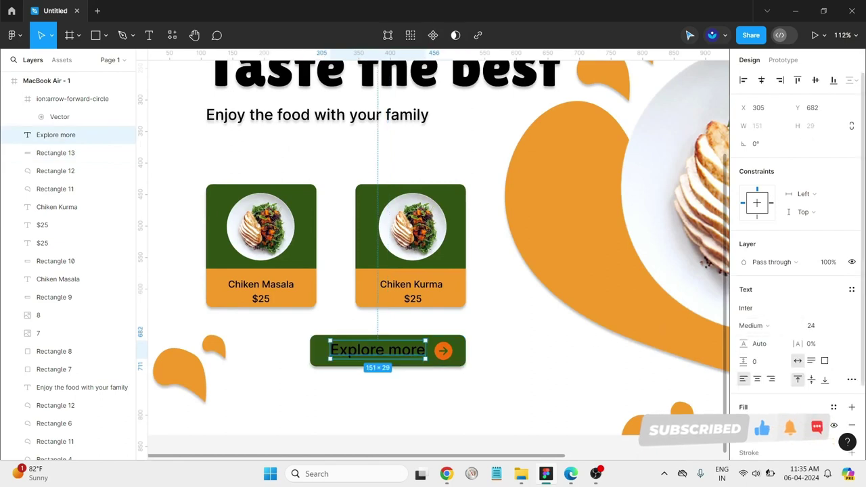
scroll(752, 393, "down", 2)
left_click(764, 335)
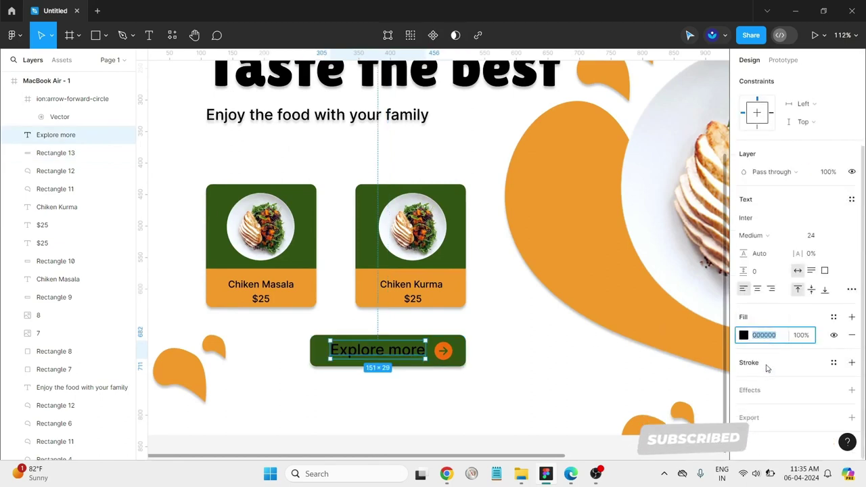
left_click(744, 336)
left_click_drag(669, 287, 498, 98)
left_click(478, 385)
scroll(478, 386, "down", 5)
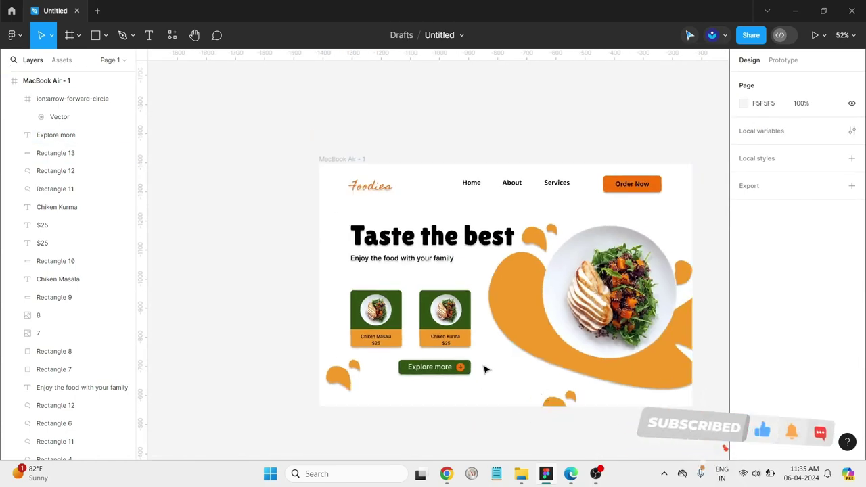
scroll(486, 368, "right", 2)
scroll(483, 367, "down", 2)
scroll(452, 335, "left", 1)
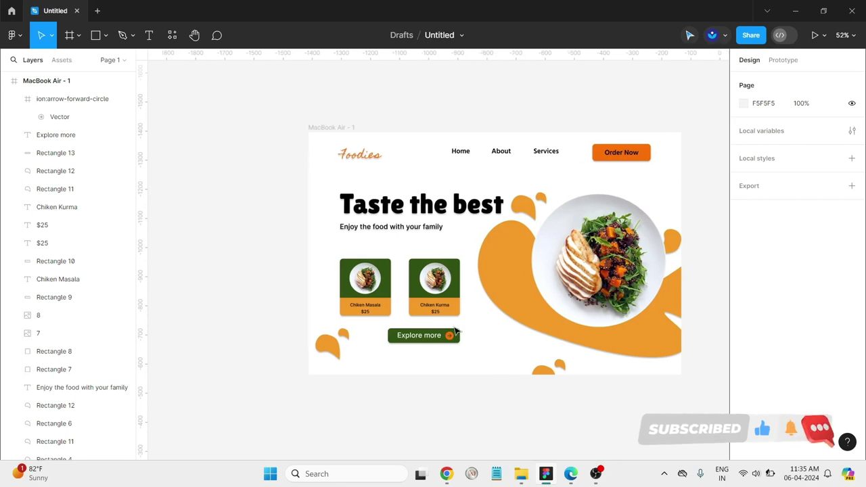
scroll(455, 332, "right", 3)
scroll(366, 359, "up", 1)
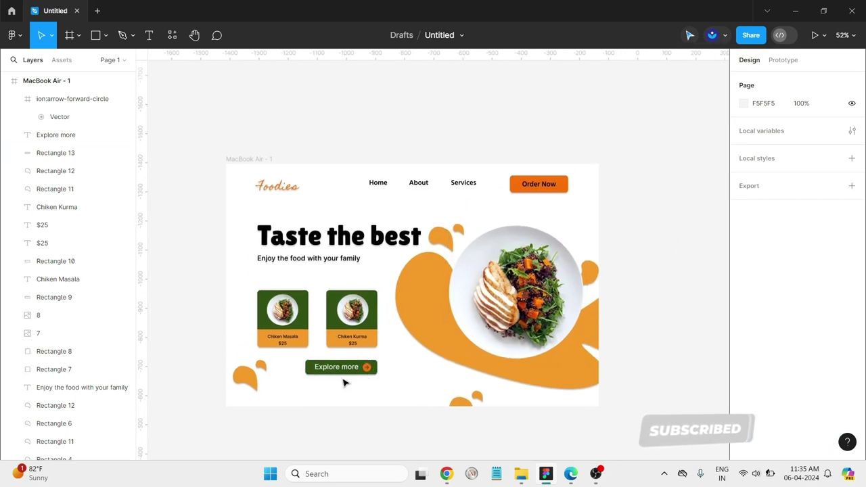
Step: Hide the green button background and make the Explore more text dark green
left_click(373, 376)
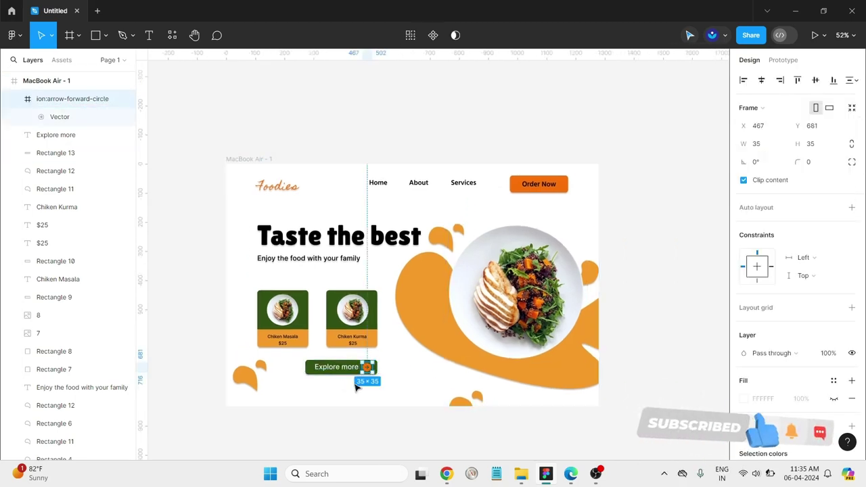
left_click(340, 376)
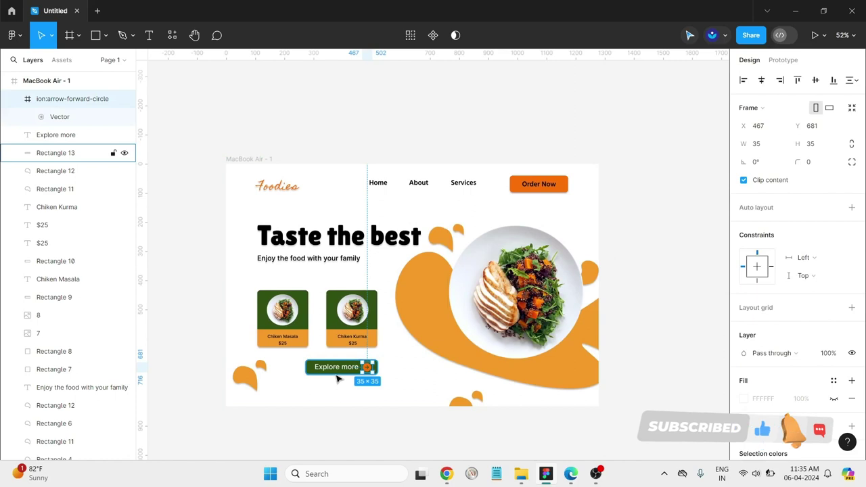
left_click(124, 154)
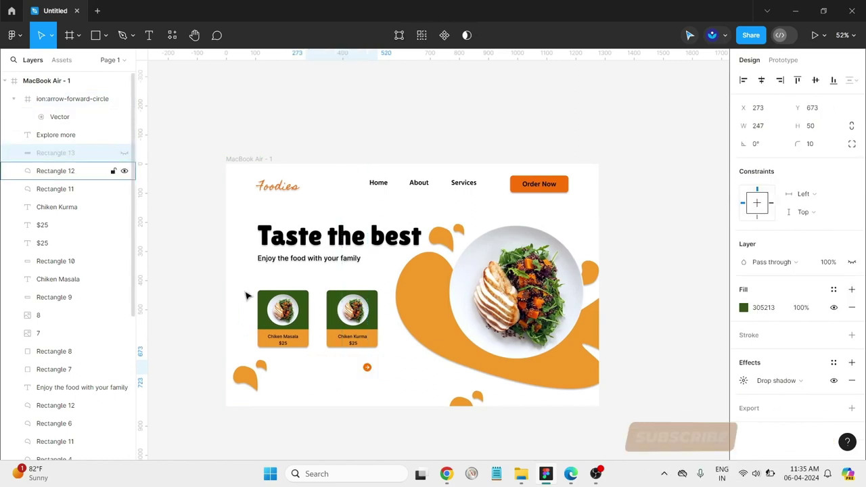
left_click(340, 373)
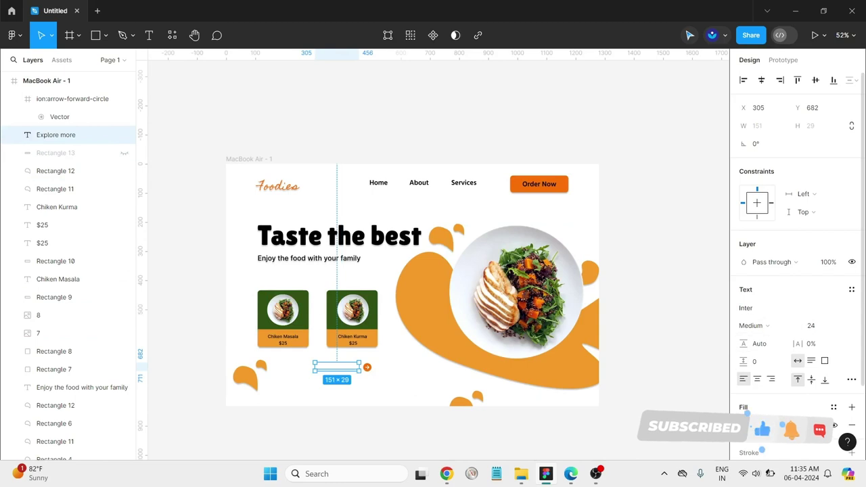
left_click(745, 424)
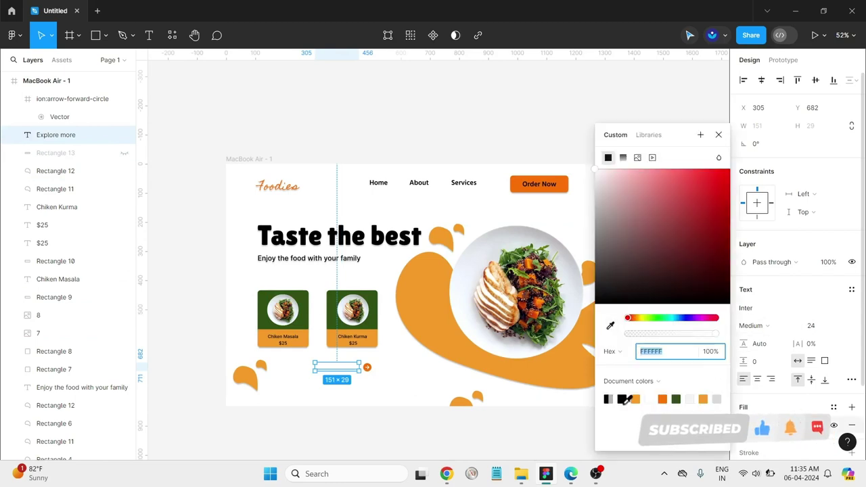
left_click(678, 399)
left_click(413, 413)
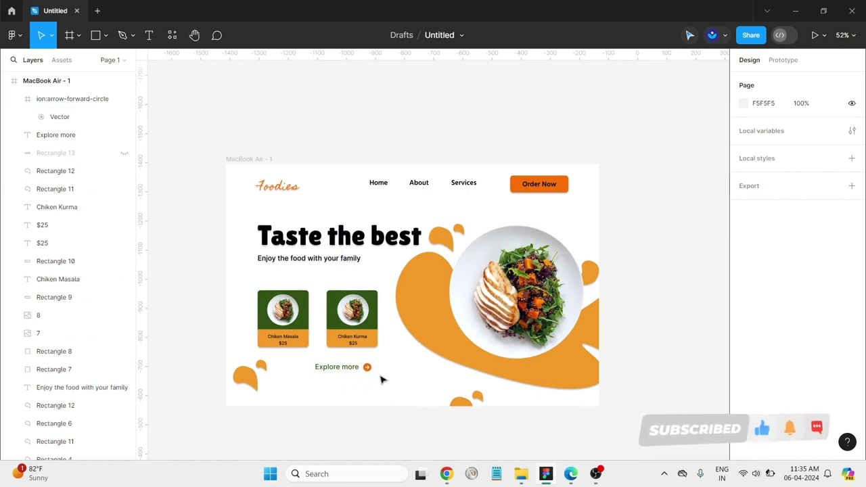
Step: Move the Explore more text and arrow together to the right
left_click(367, 367)
left_click(342, 370, "shift")
left_click_drag(343, 371, 355, 375)
mouse_move(355, 376)
left_mouse_down()
mouse_move(372, 376)
mouse_move(364, 376)
left_mouse_up()
left_click(402, 402)
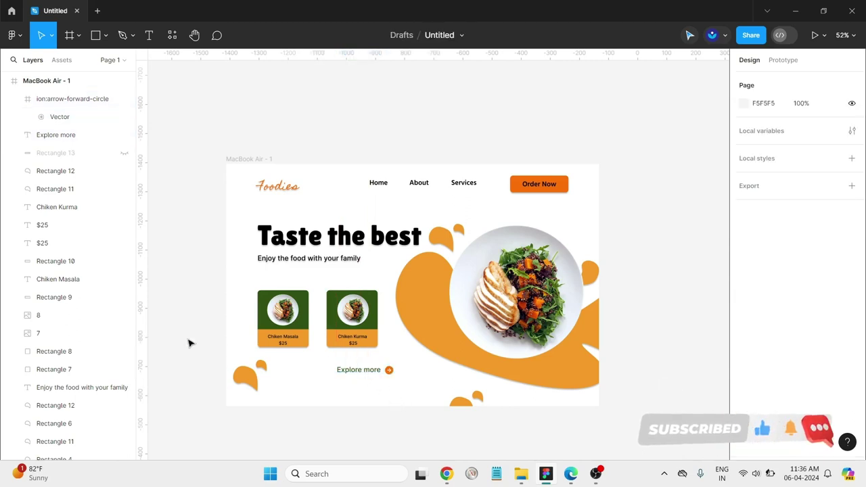
Step: Delete the green button background, Rectangle 13
left_click(124, 154)
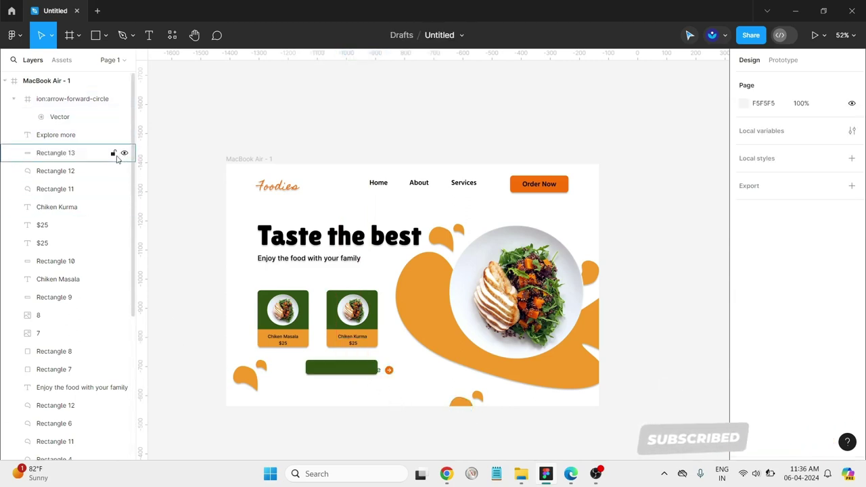
left_click(90, 161)
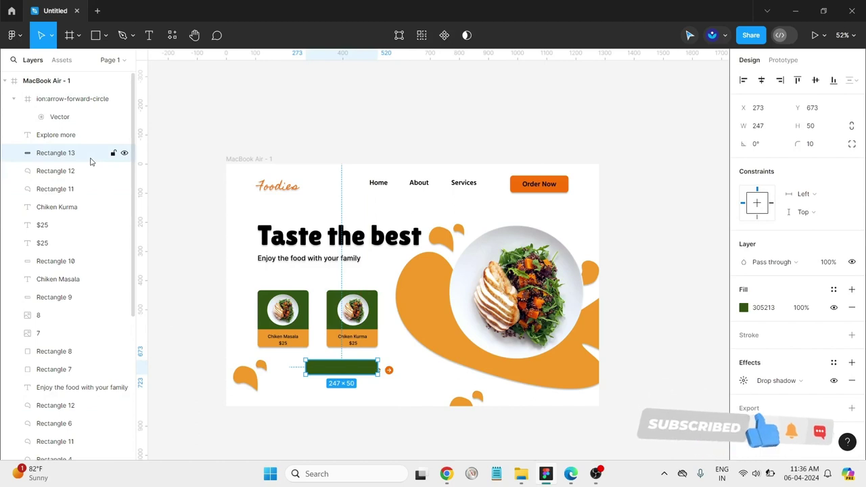
key("Delete")
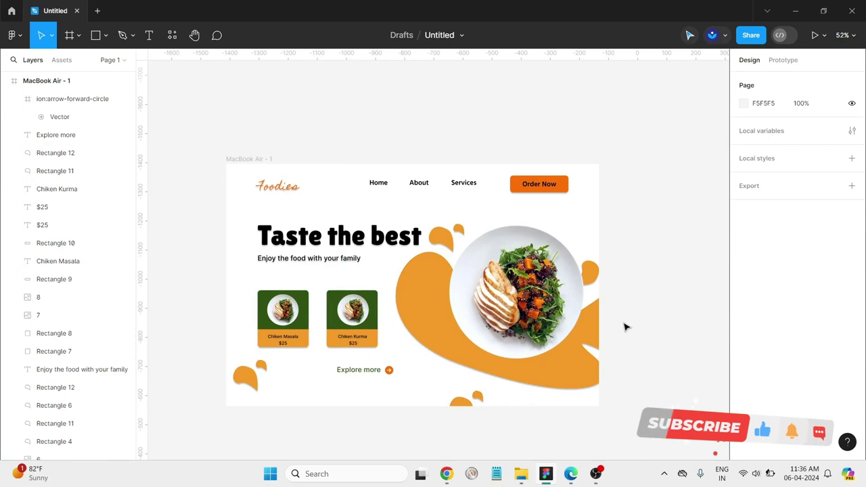
left_click(567, 310)
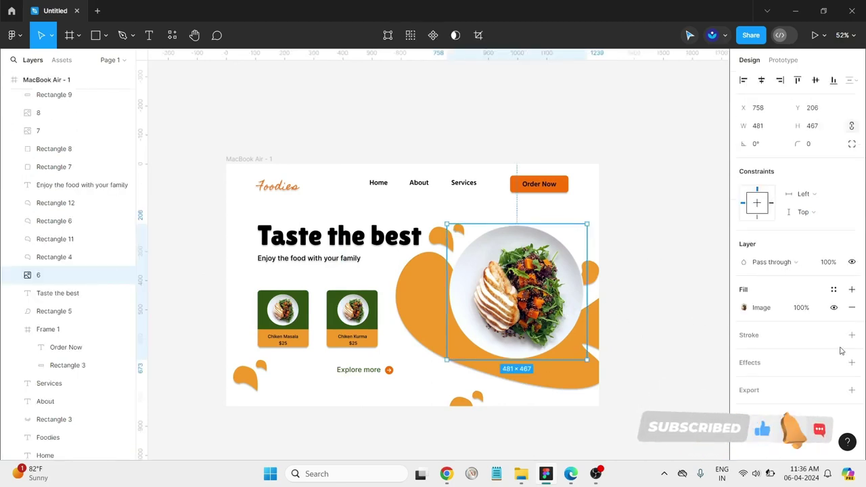
left_click(640, 365)
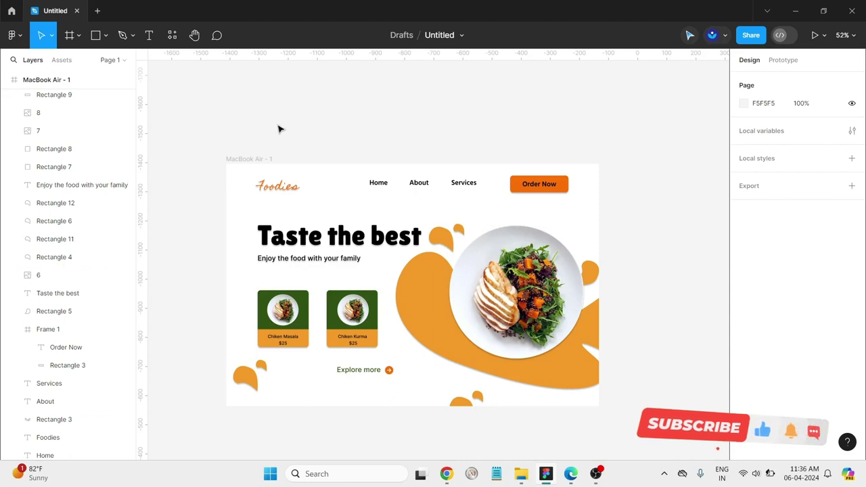
Step: Change the MacBook Air - 1 frame's white fill to a light peach, around F9E1C2
left_click(248, 160)
scroll(756, 296, "down", 3)
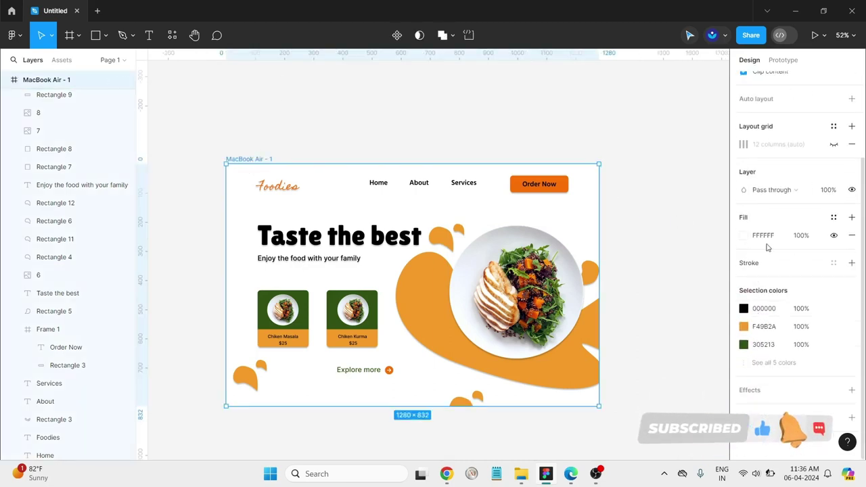
left_click(745, 236)
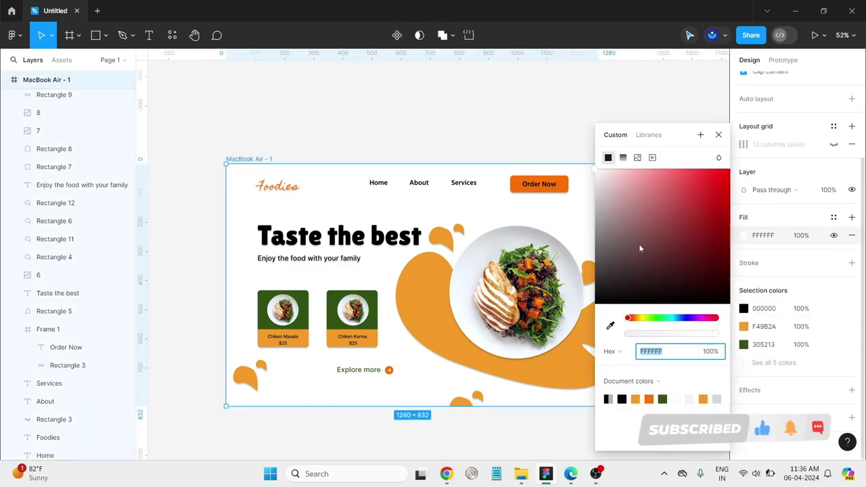
left_click(604, 174)
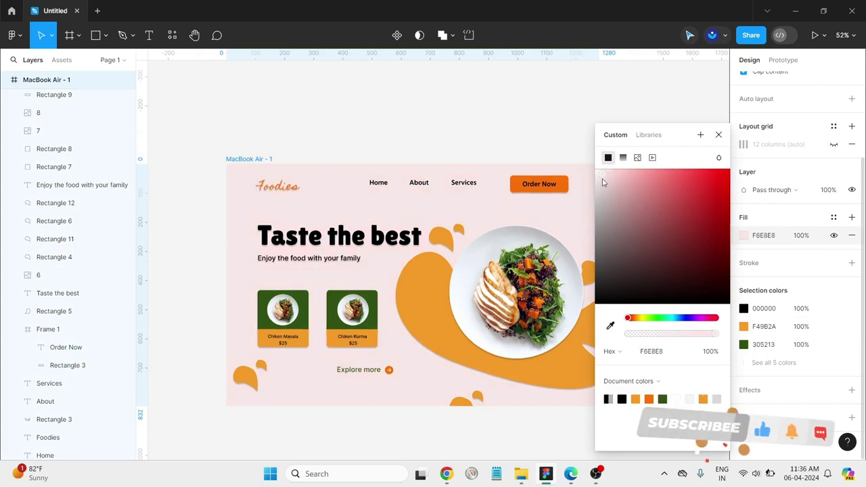
left_click(601, 184)
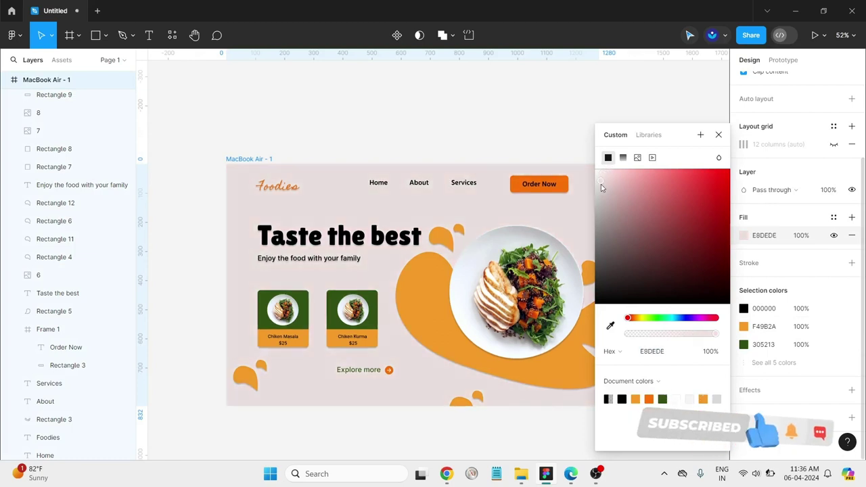
left_click(635, 399)
left_click_drag(670, 176, 623, 179)
Step: Set the Services link text fill to FFFFFF and add a drop shadow
left_click(422, 122)
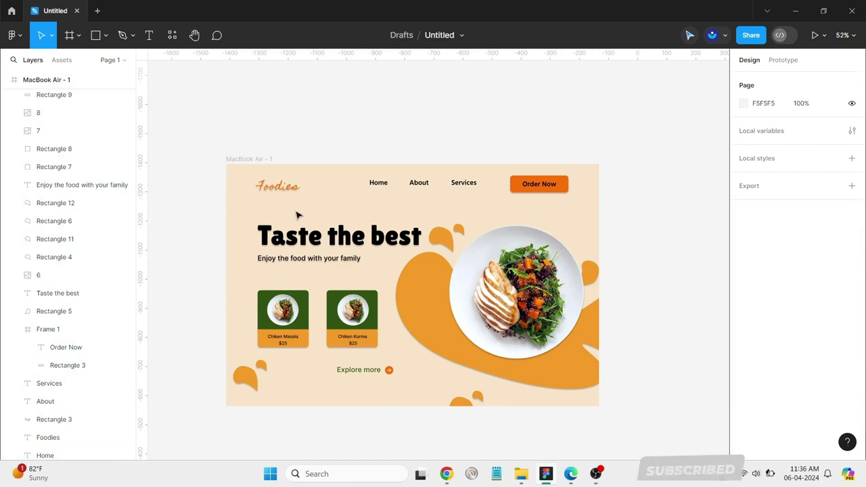
left_click(279, 186)
left_click(700, 209)
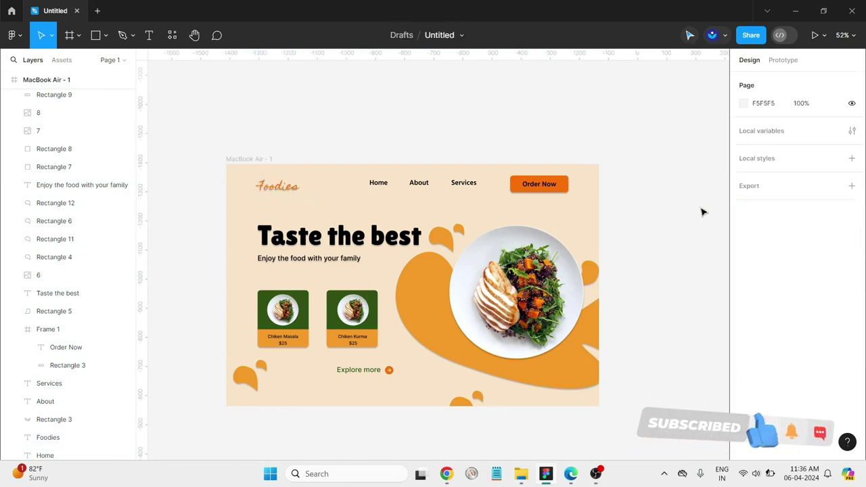
left_click(390, 187)
left_click(465, 184)
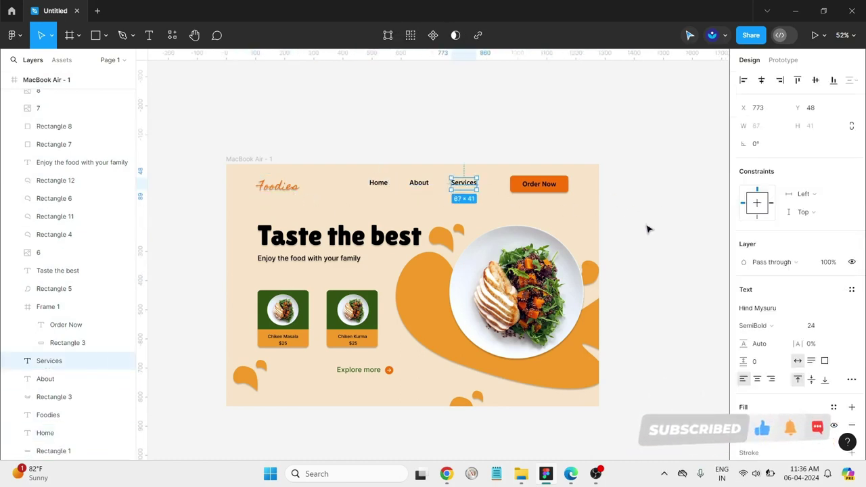
left_click(745, 425)
type("FFFFFF")
key("Return")
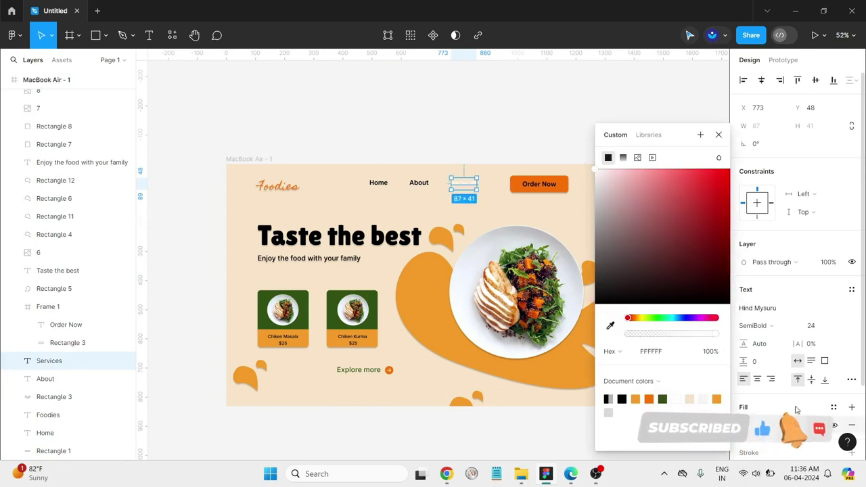
scroll(859, 399, "down", 3)
left_click(852, 391)
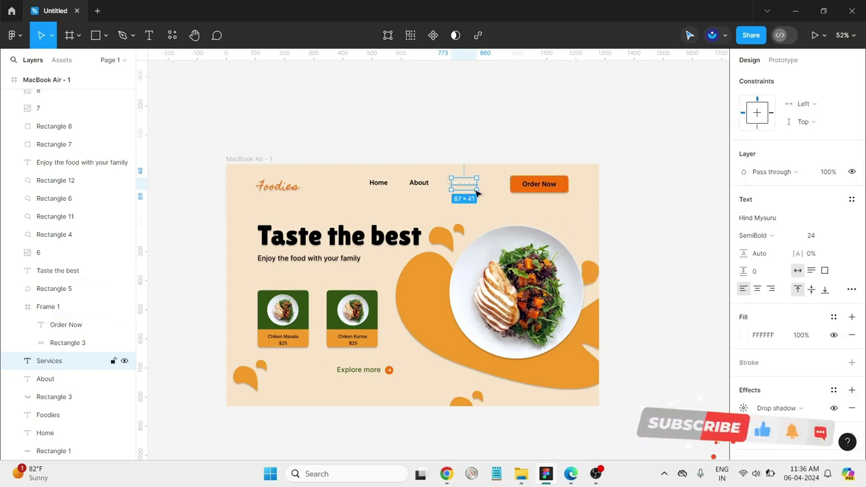
left_click(666, 291)
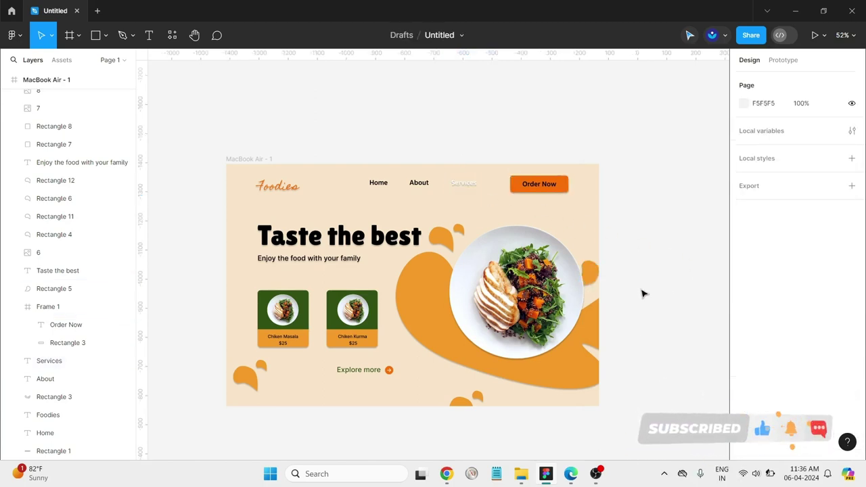
Step: Try orange F97108 on the Services text, then undo back to the dark fill
left_click(460, 177)
scroll(740, 294, "down", 3)
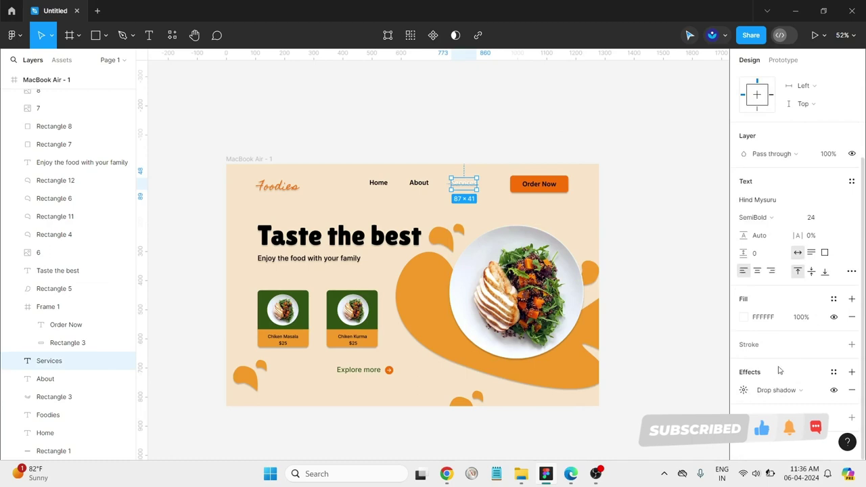
left_click(744, 317)
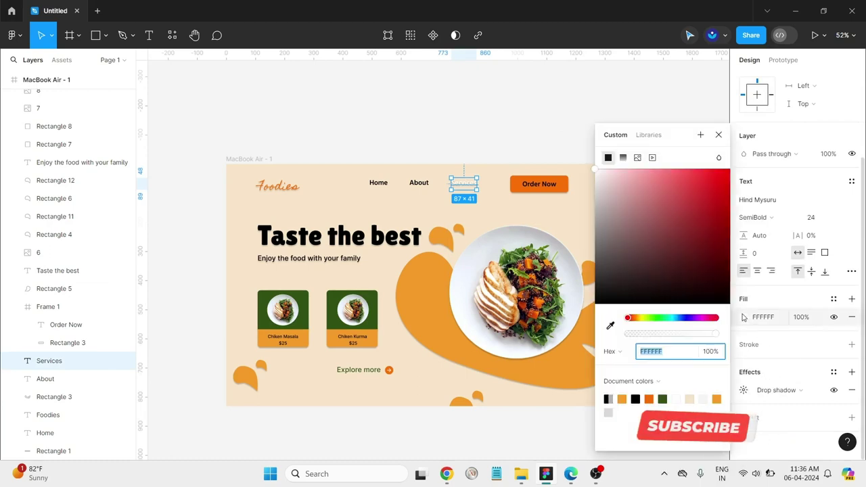
left_click(649, 399)
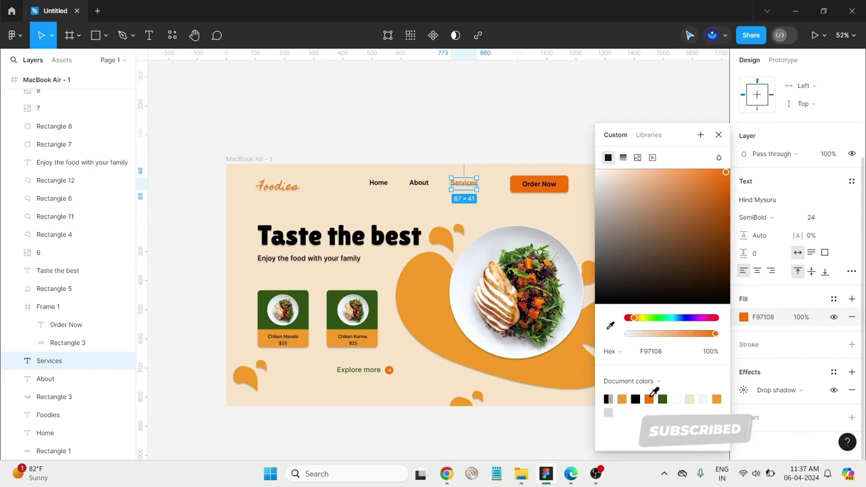
key("Escape")
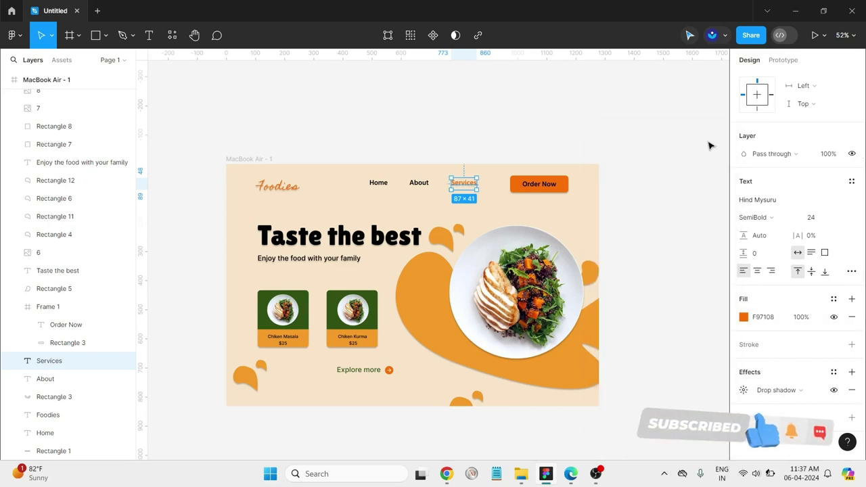
left_click(704, 142)
key("ctrl+z")
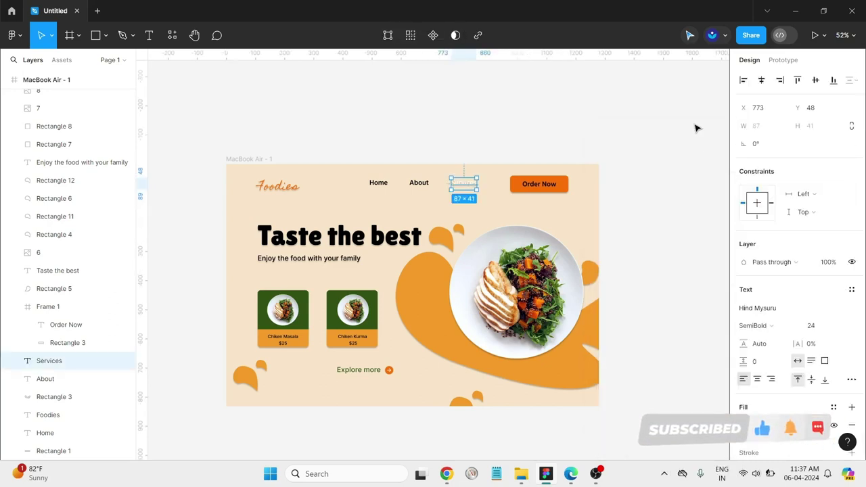
left_click(697, 128)
key("ctrl+z")
key("ctrl+z")
left_click(673, 181)
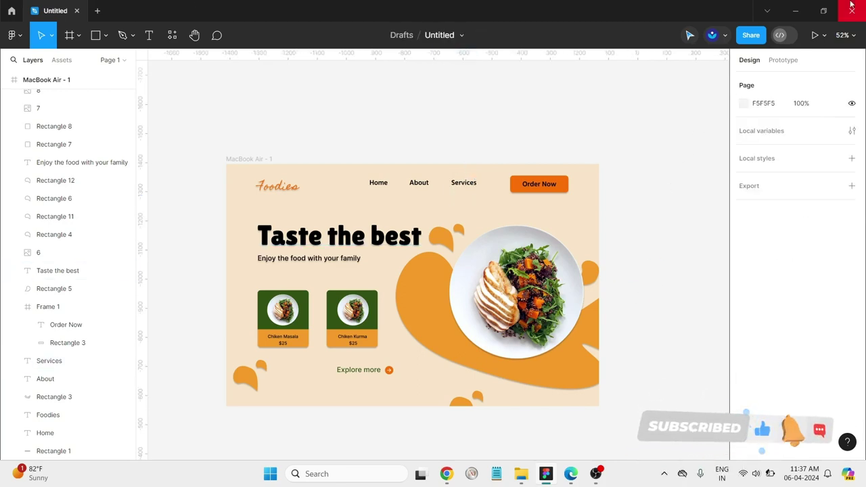
Step: View the design at 100%, then zoom to fit the whole frame
left_click(848, 35)
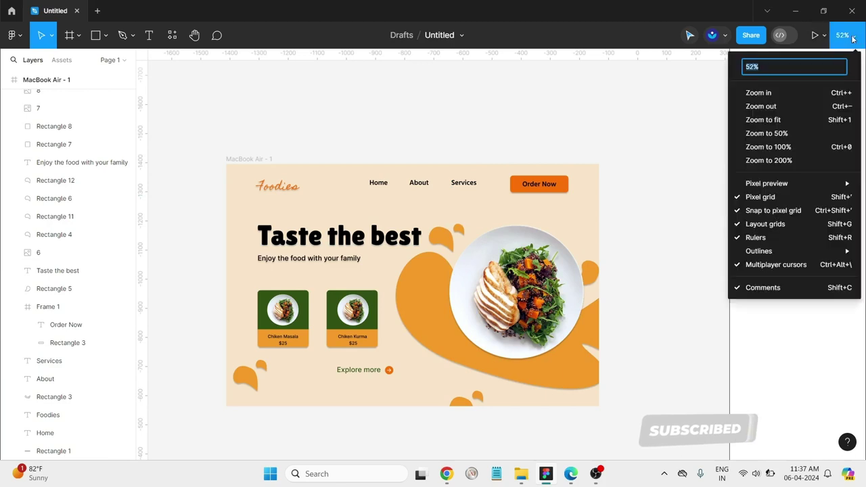
left_click(797, 147)
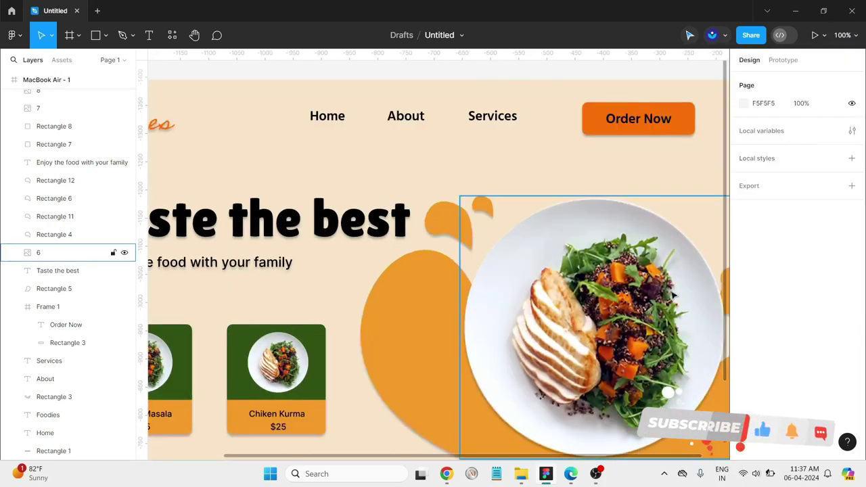
left_click(843, 36)
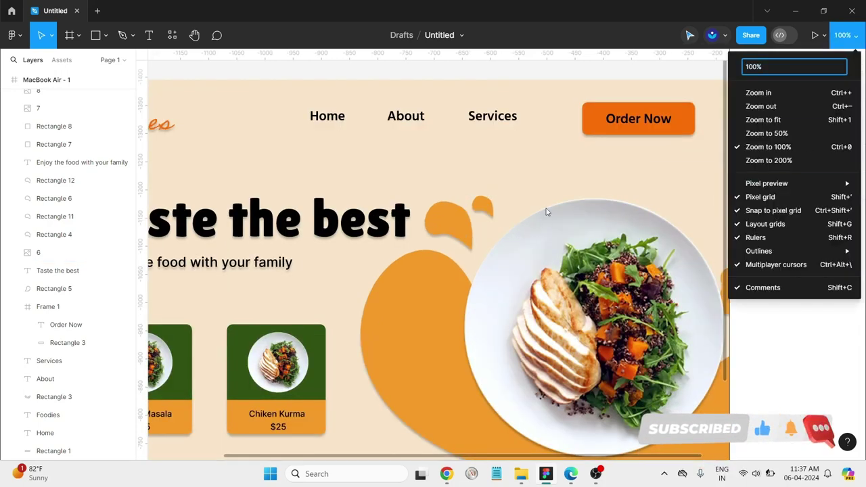
key("Escape")
key("shift+1")
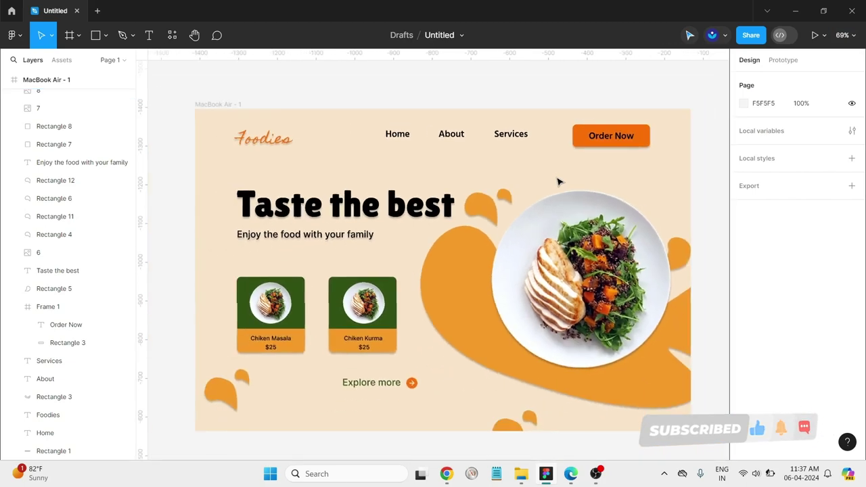
scroll(555, 318, "down", 1)
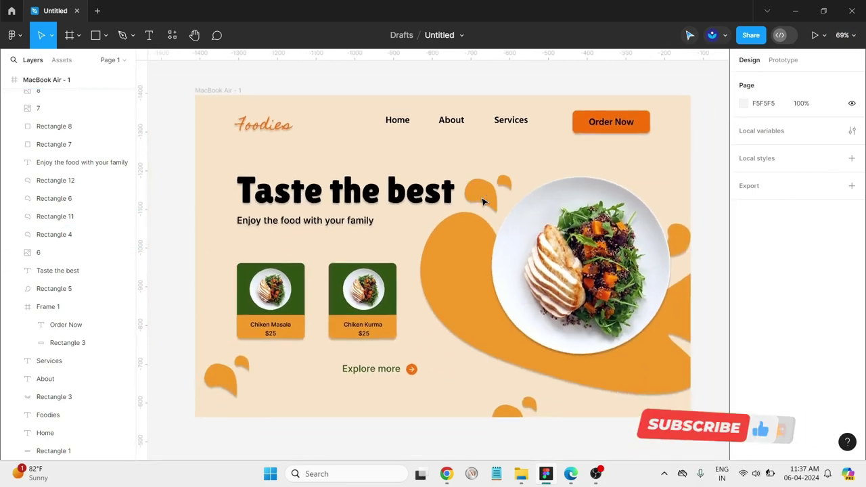
Step: Check the Taste the best heading and subtitle, then revisit the presentation and zoom menus
left_click(333, 216)
left_click(337, 221)
left_click(322, 287)
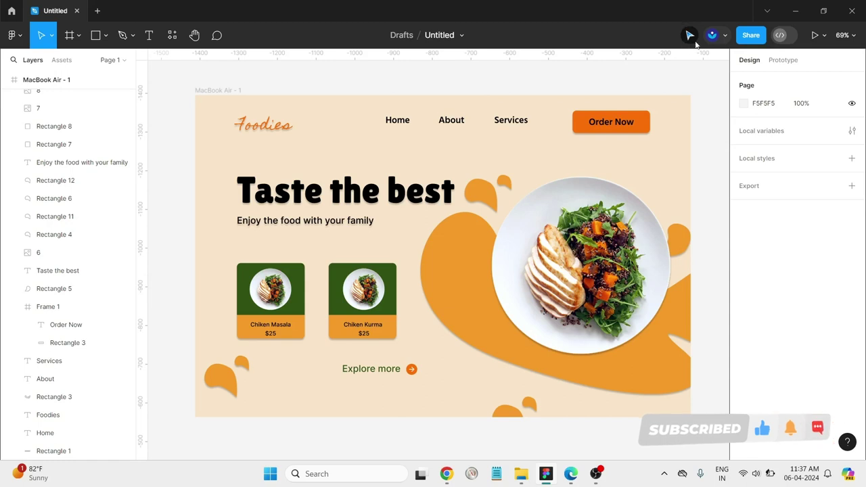
left_click(825, 36)
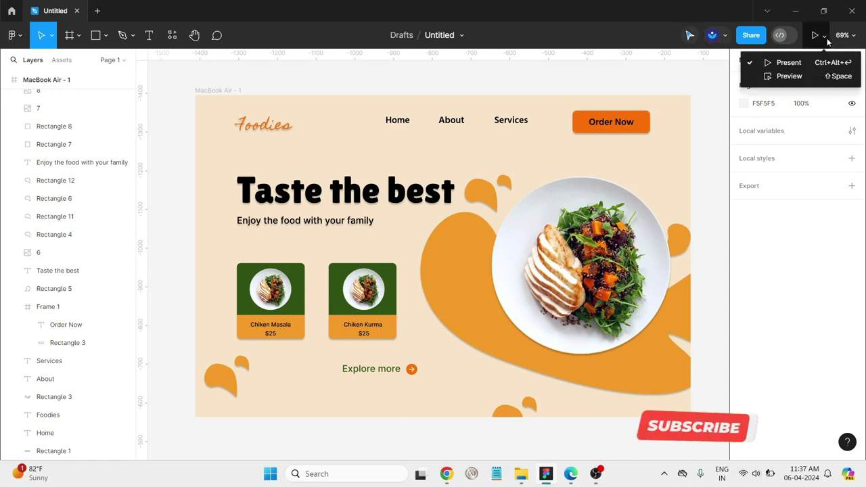
left_click(845, 35)
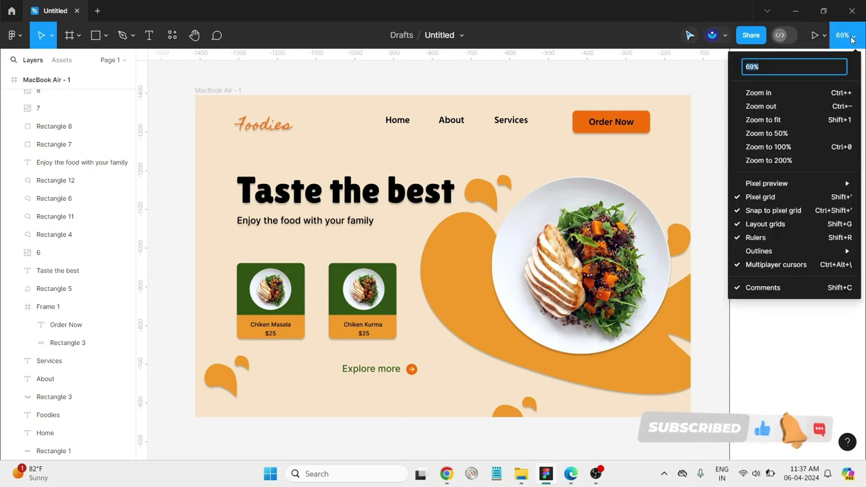
mouse_move(789, 193)
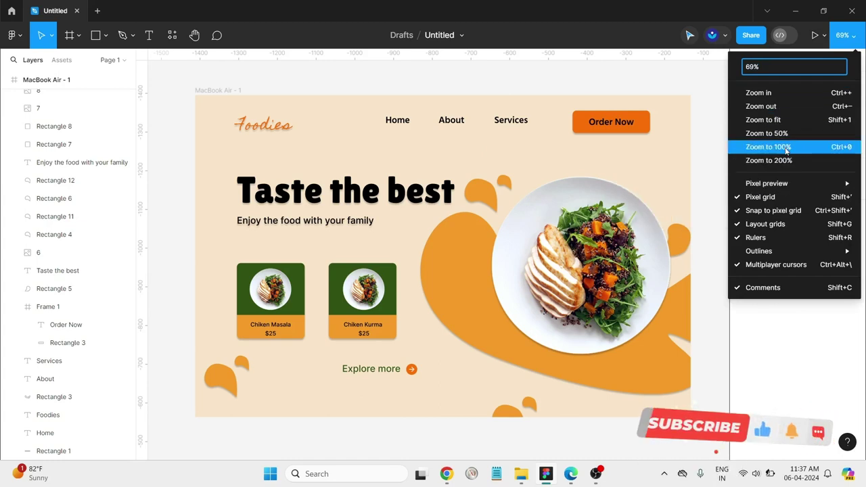
Step: Present the Foodies page in a laptop frame with Show Figma UI turned off
mouse_move(771, 251)
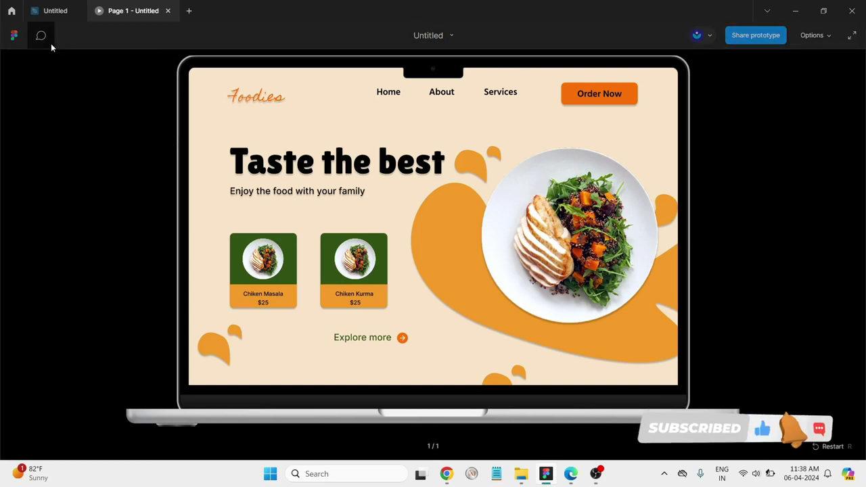
left_click(816, 37)
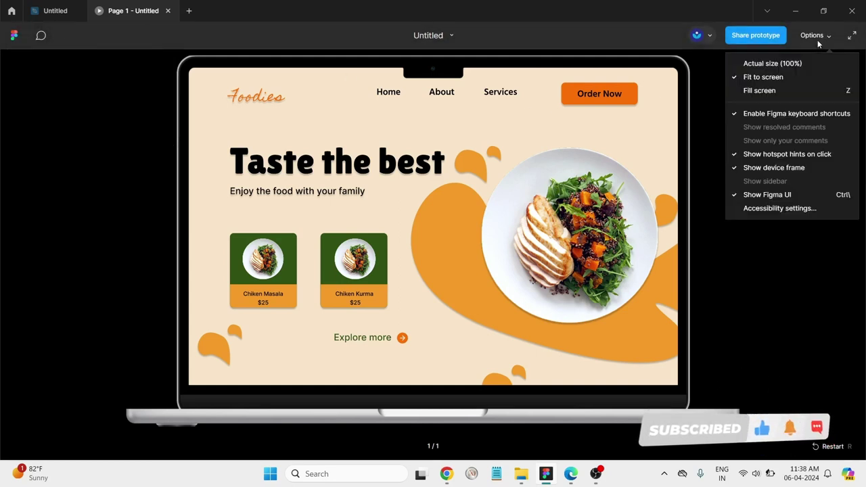
left_click(818, 40)
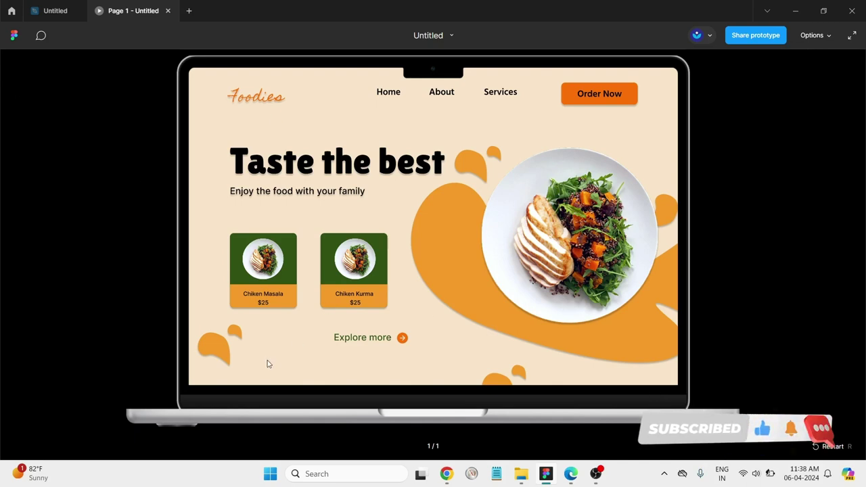
Step: Return to the Untitled editor tab and clear the selection on the plate image
left_click(56, 10)
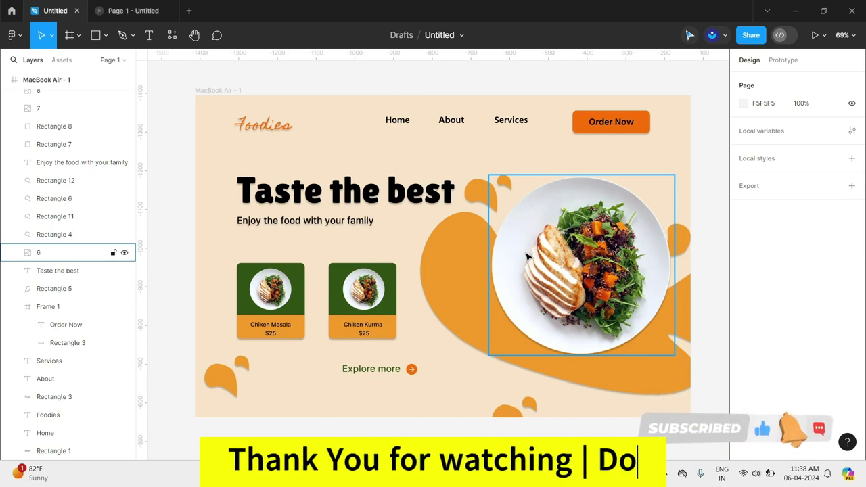
key("Escape")
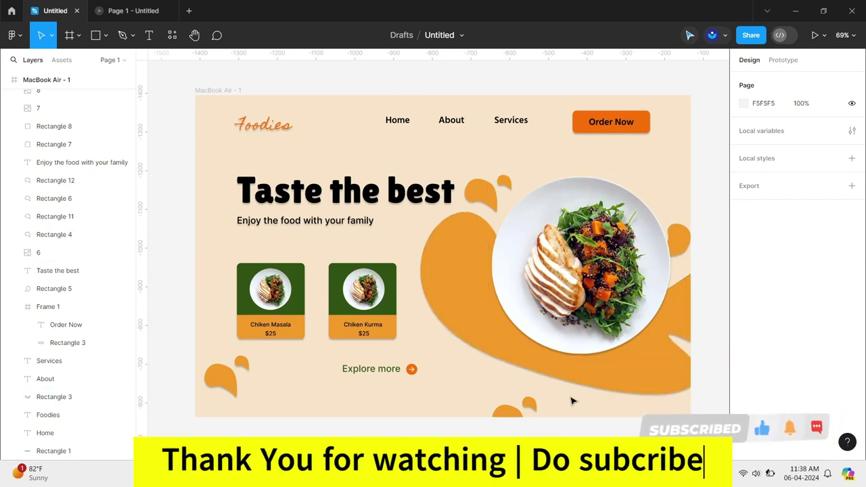